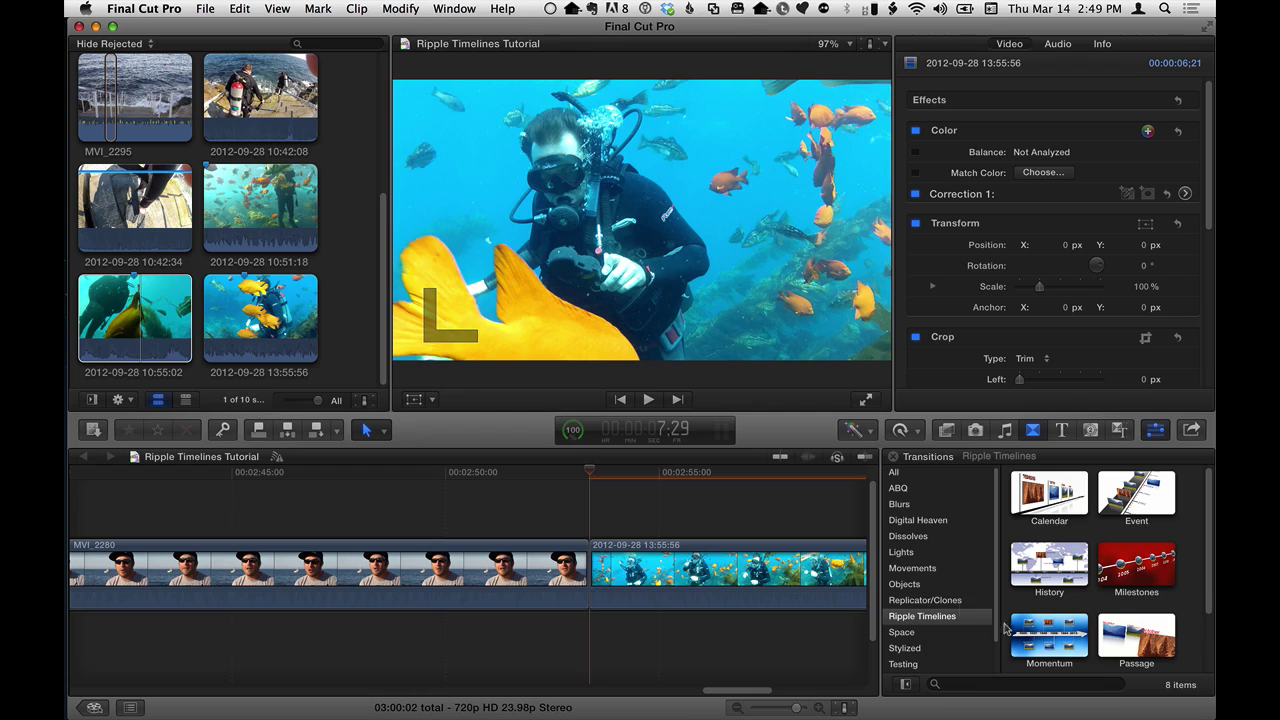
- Add the Momentum transition between the MVI_2280 clip and the diver clip, and lengthen it to 5:09
{"action": "left_click_drag", "start_coordinate": [1049, 635], "coordinate": [548, 575]}
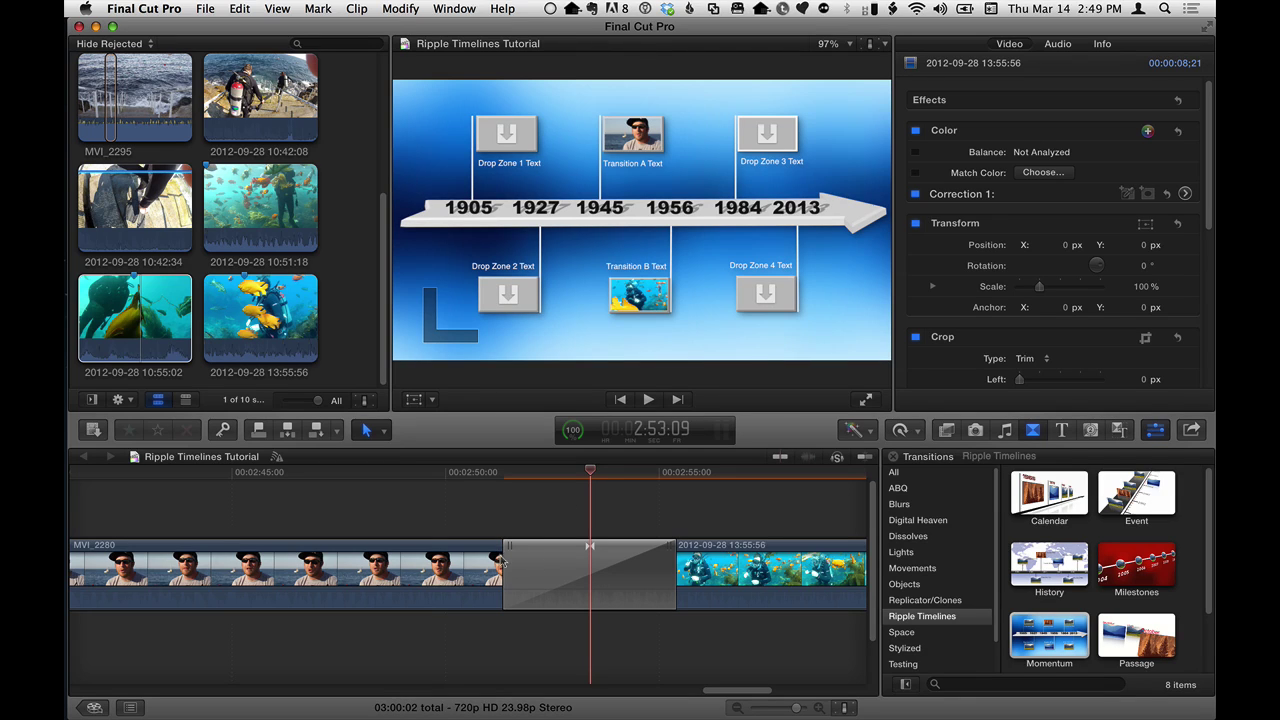
{"action": "left_click_drag", "start_coordinate": [503, 563], "coordinate": [454, 563]}
- Play the Momentum transition from its start, and scrub through it to its midpoint
{"action": "left_click", "coordinate": [471, 470]}
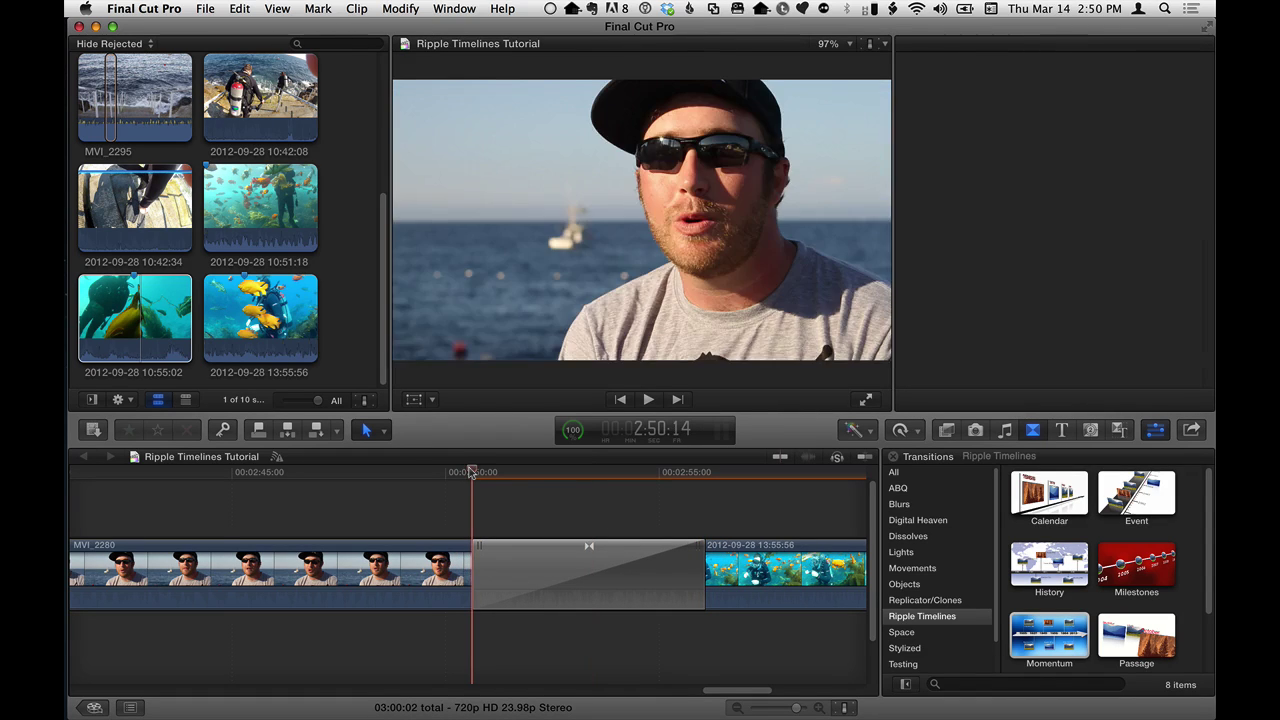
{"action": "key", "text": "space"}
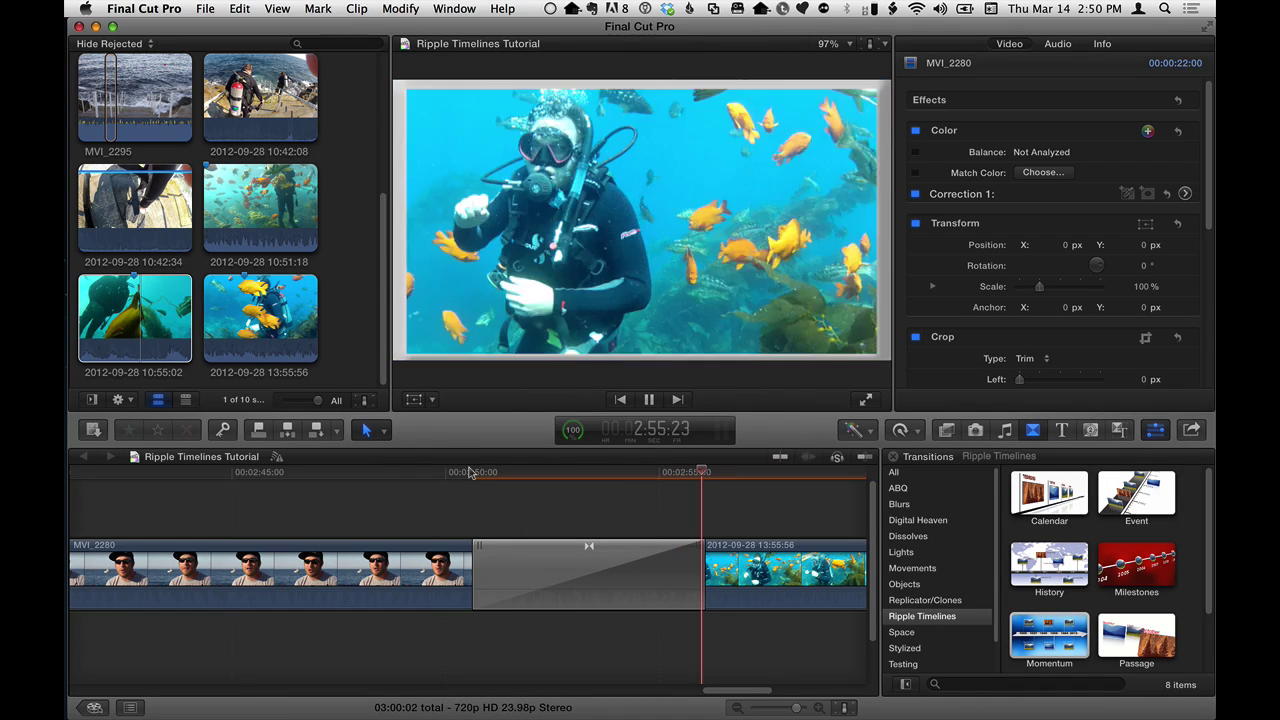
{"action": "key", "text": "space"}
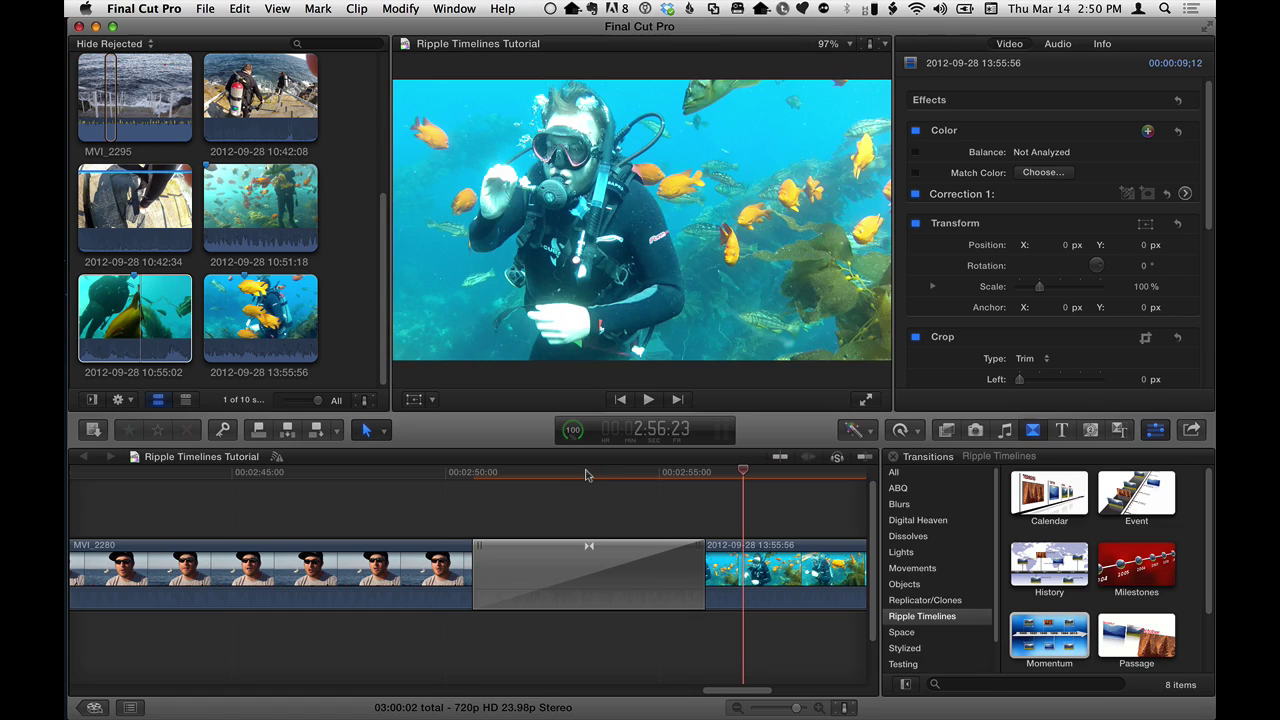
{"action": "left_click", "coordinate": [587, 474]}
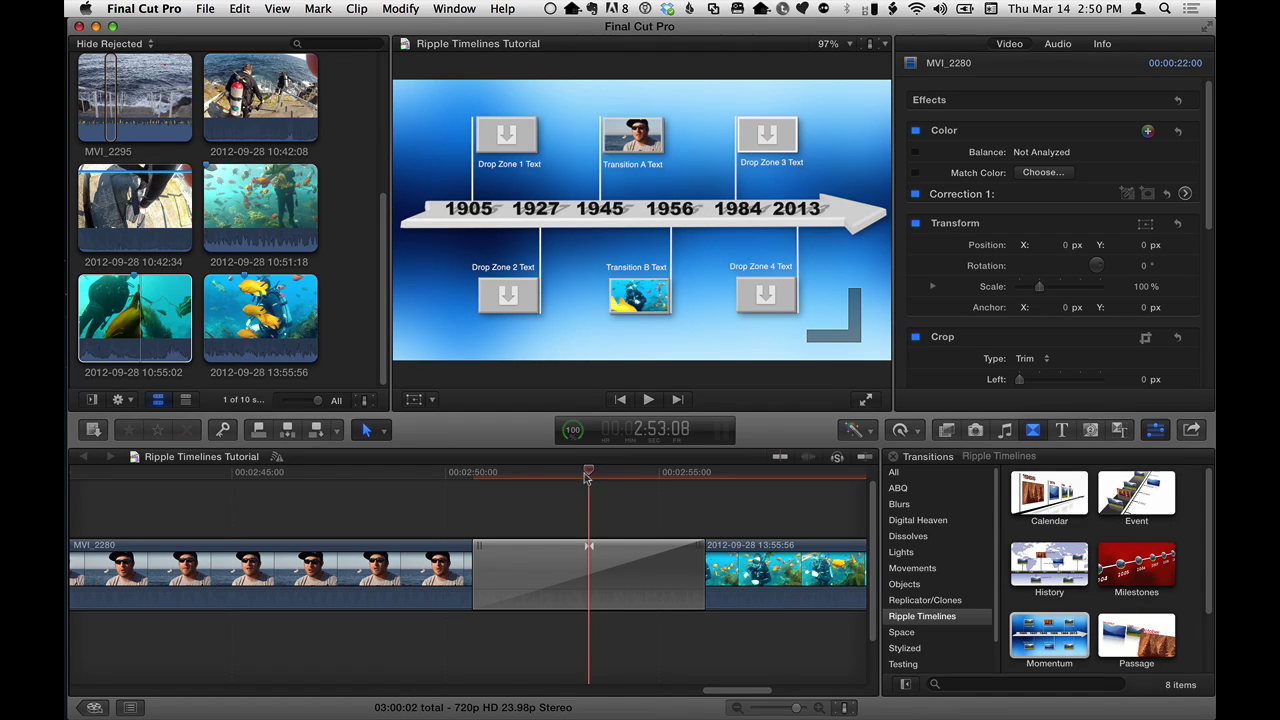
{"action": "left_click_drag", "start_coordinate": [502, 471], "coordinate": [590, 472]}
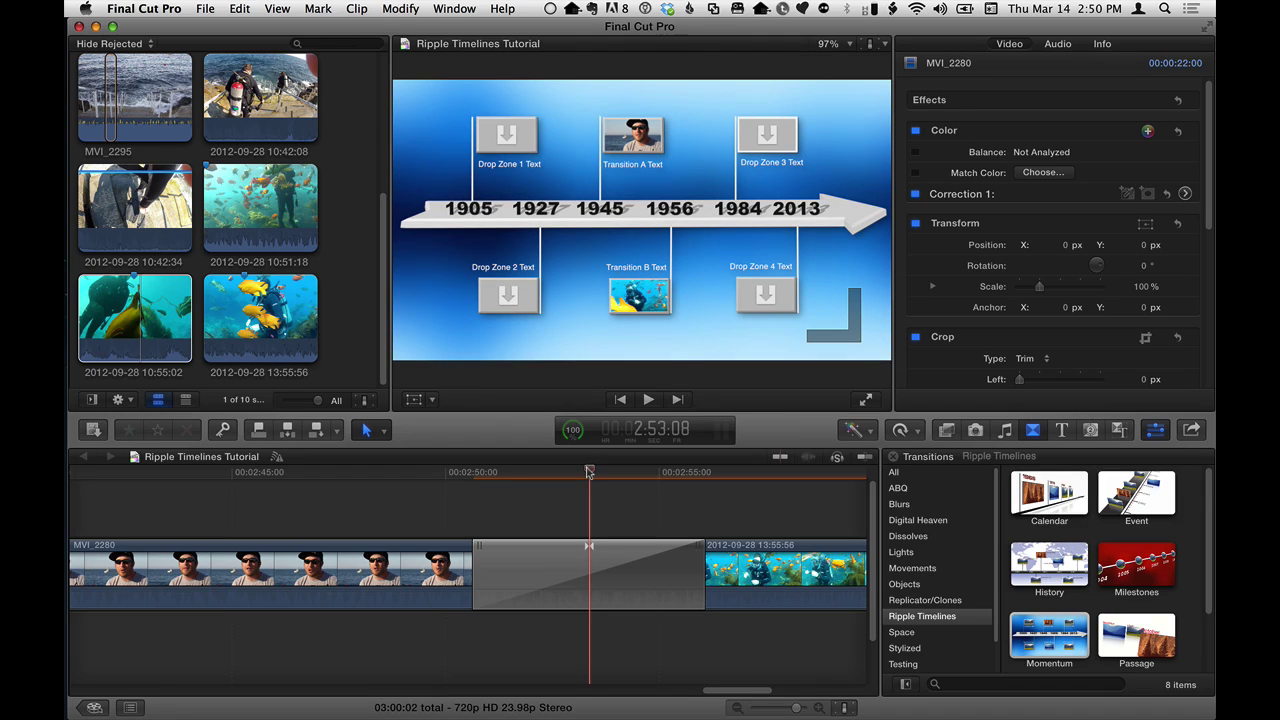
- Select the Momentum transition, read its QuickTips and hide them again, and check the available view options
{"action": "left_click", "coordinate": [588, 570]}
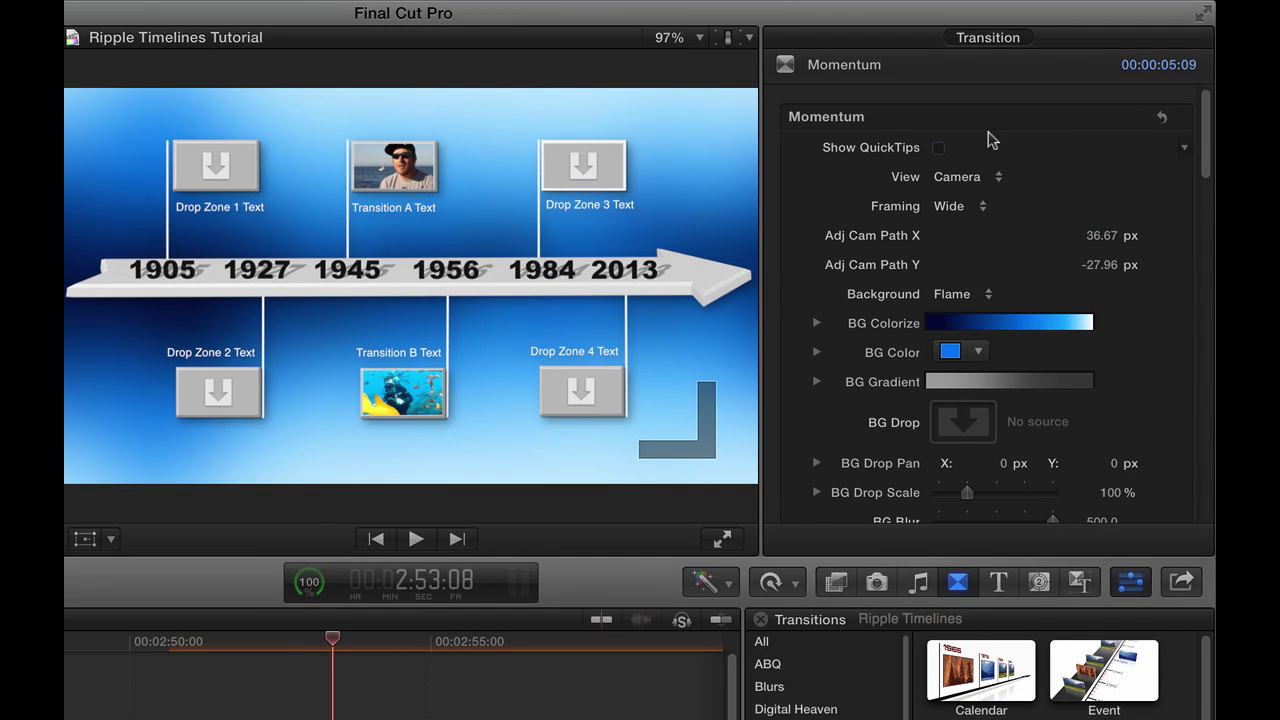
{"action": "left_click", "coordinate": [939, 148]}
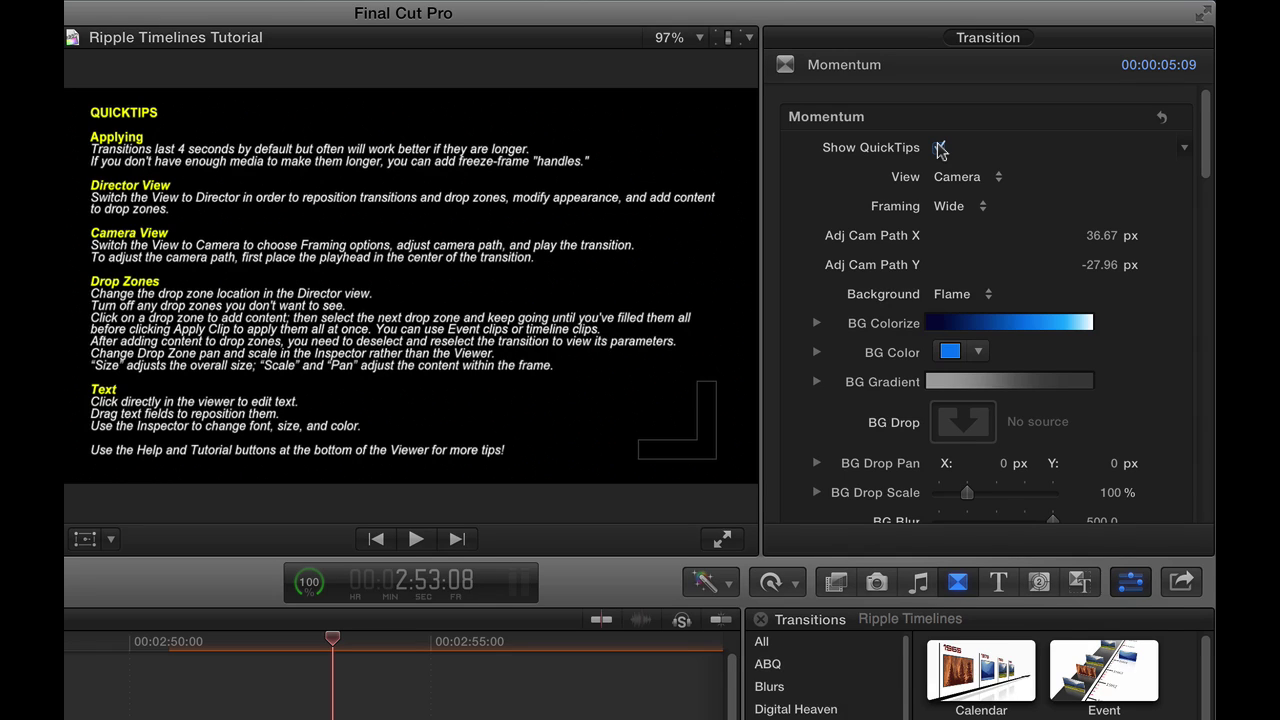
{"action": "left_click", "coordinate": [939, 148]}
{"action": "left_click", "coordinate": [1000, 177]}
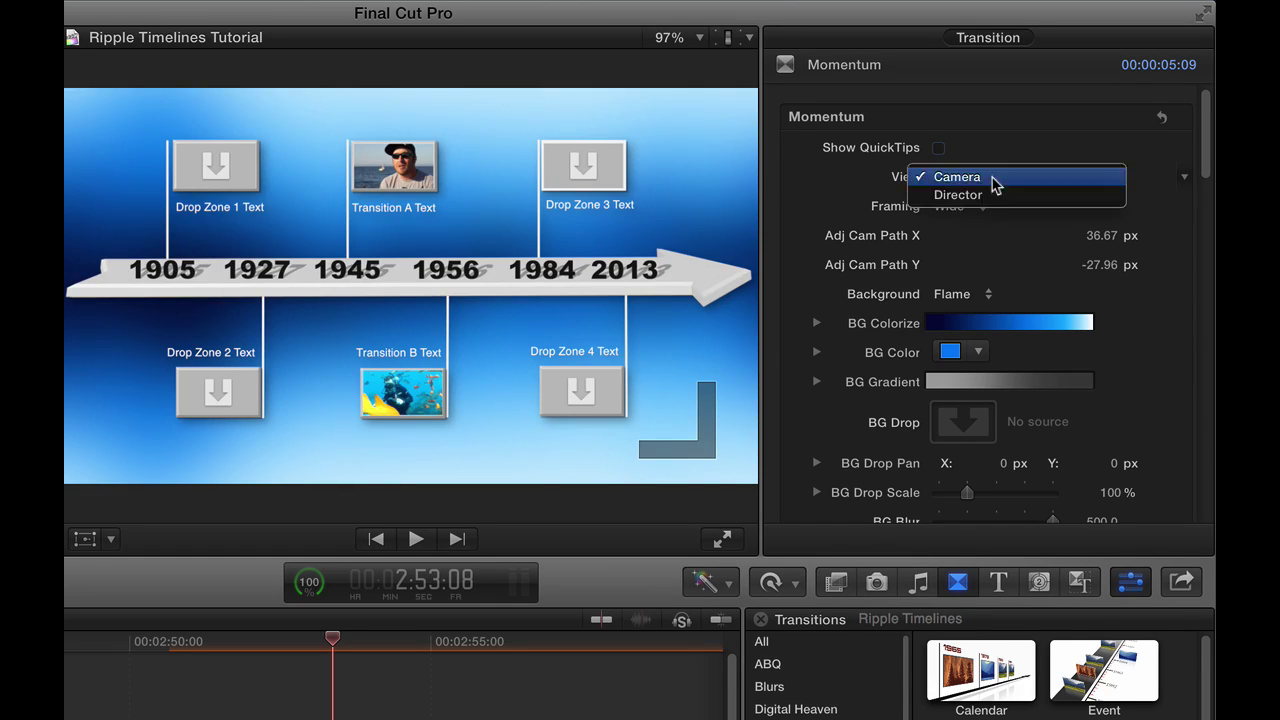
{"action": "left_click", "coordinate": [1140, 173]}
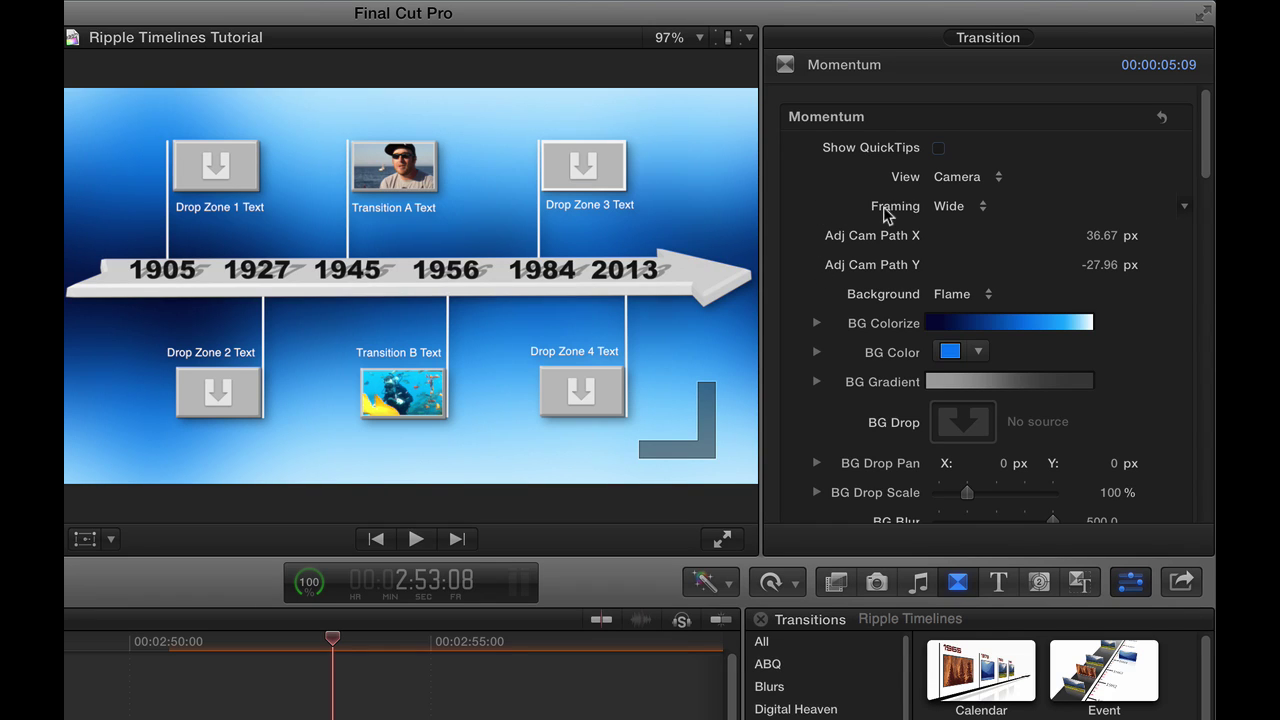
- Try the Medium framing on the Momentum transition, followed by the Close framing
{"action": "left_click", "coordinate": [980, 206]}
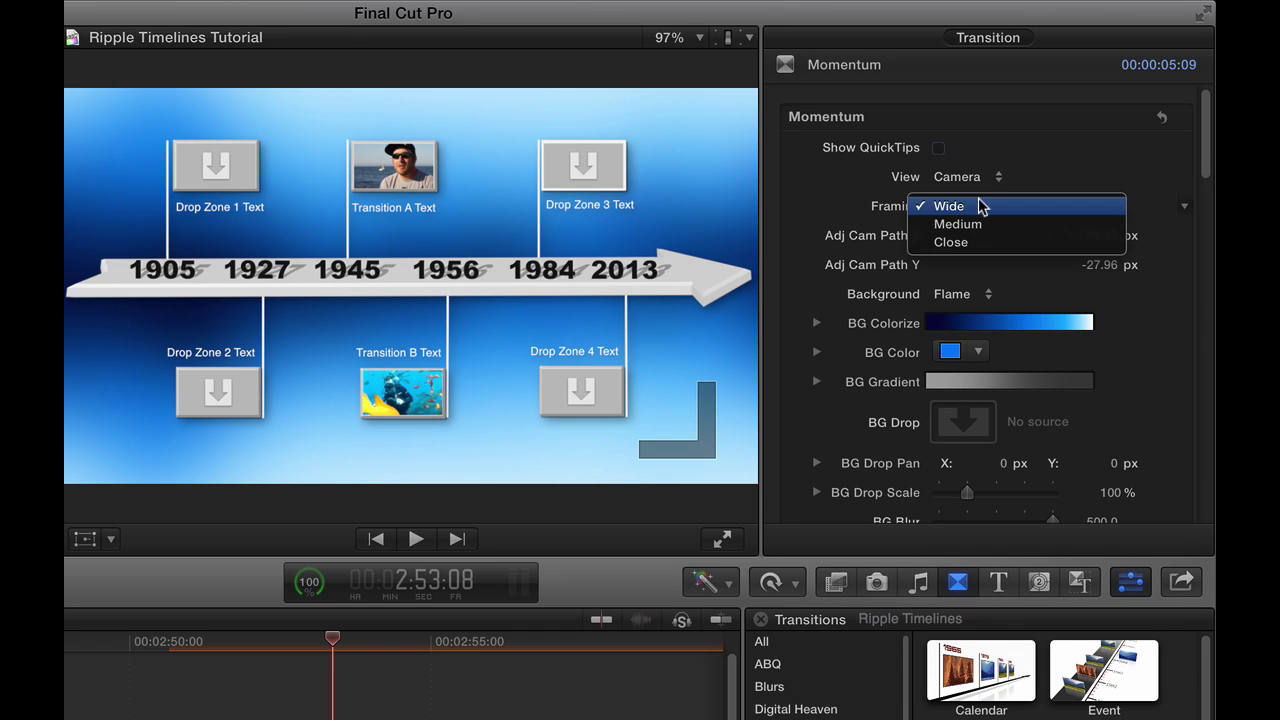
{"action": "left_click", "coordinate": [985, 224]}
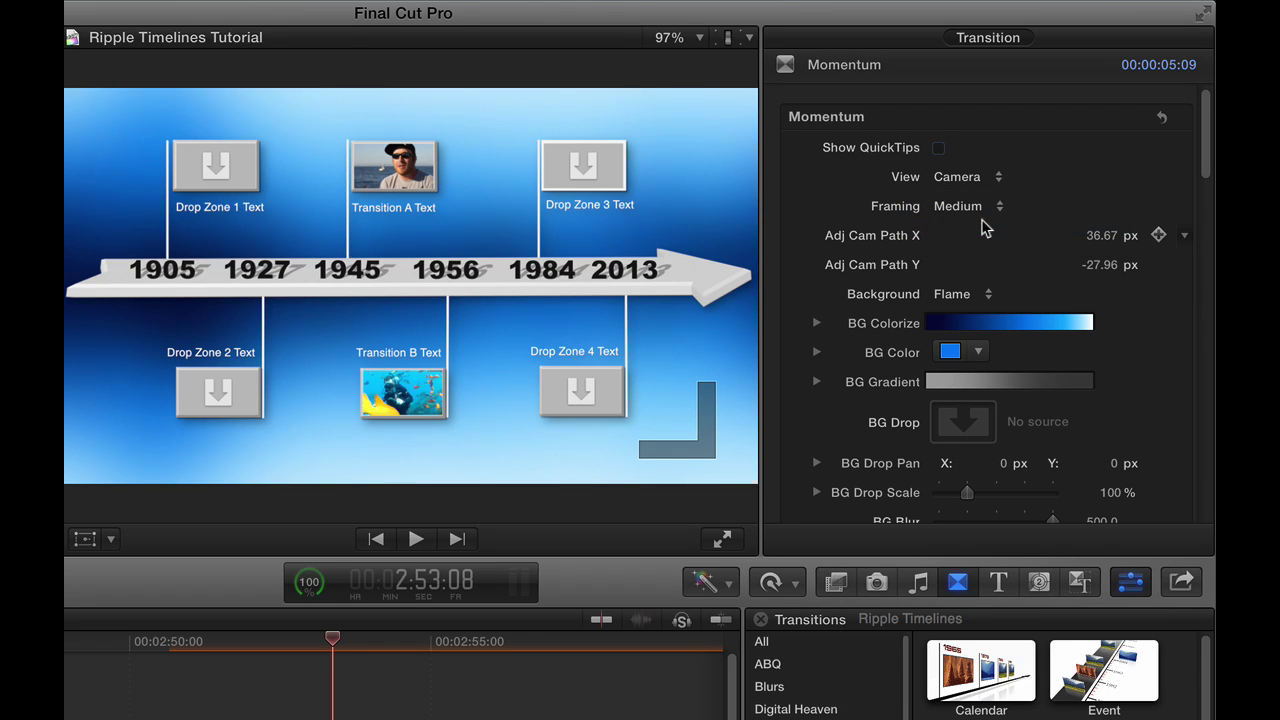
{"action": "left_click", "coordinate": [980, 206]}
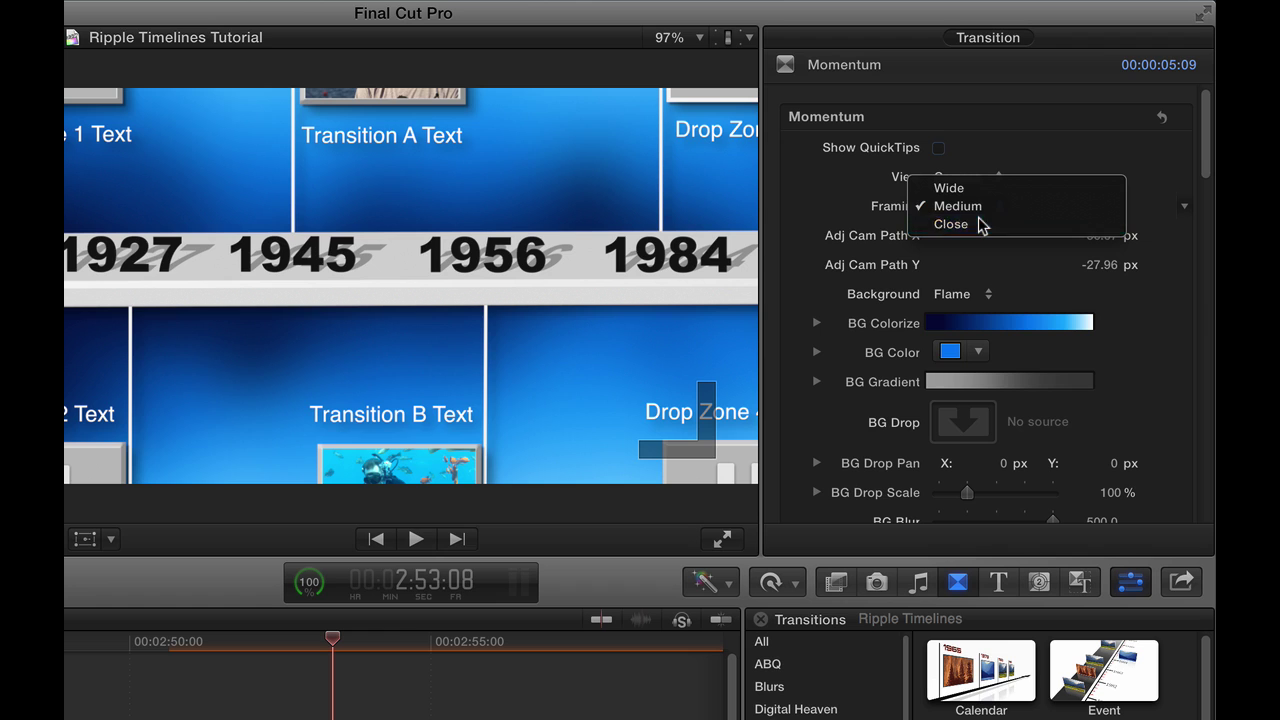
{"action": "left_click", "coordinate": [980, 224]}
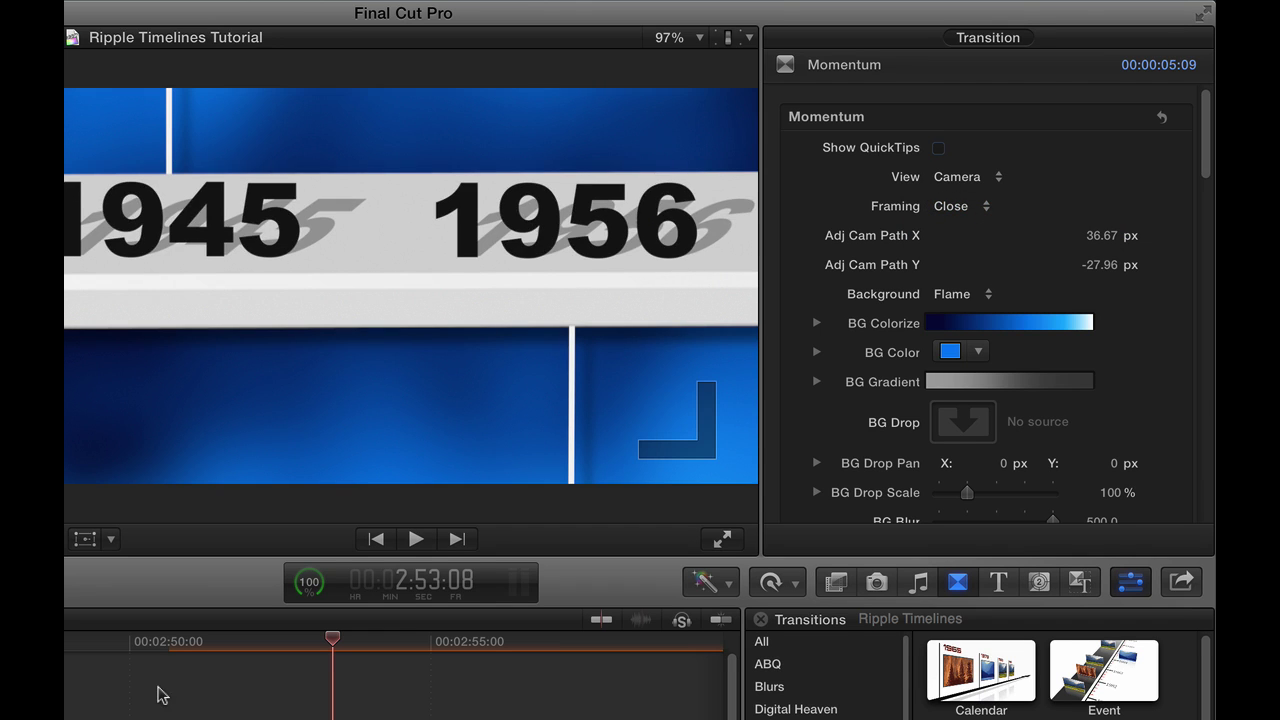
- Play the transition with the Close framing from its start, and return the playhead to its middle
{"action": "left_click", "coordinate": [165, 641]}
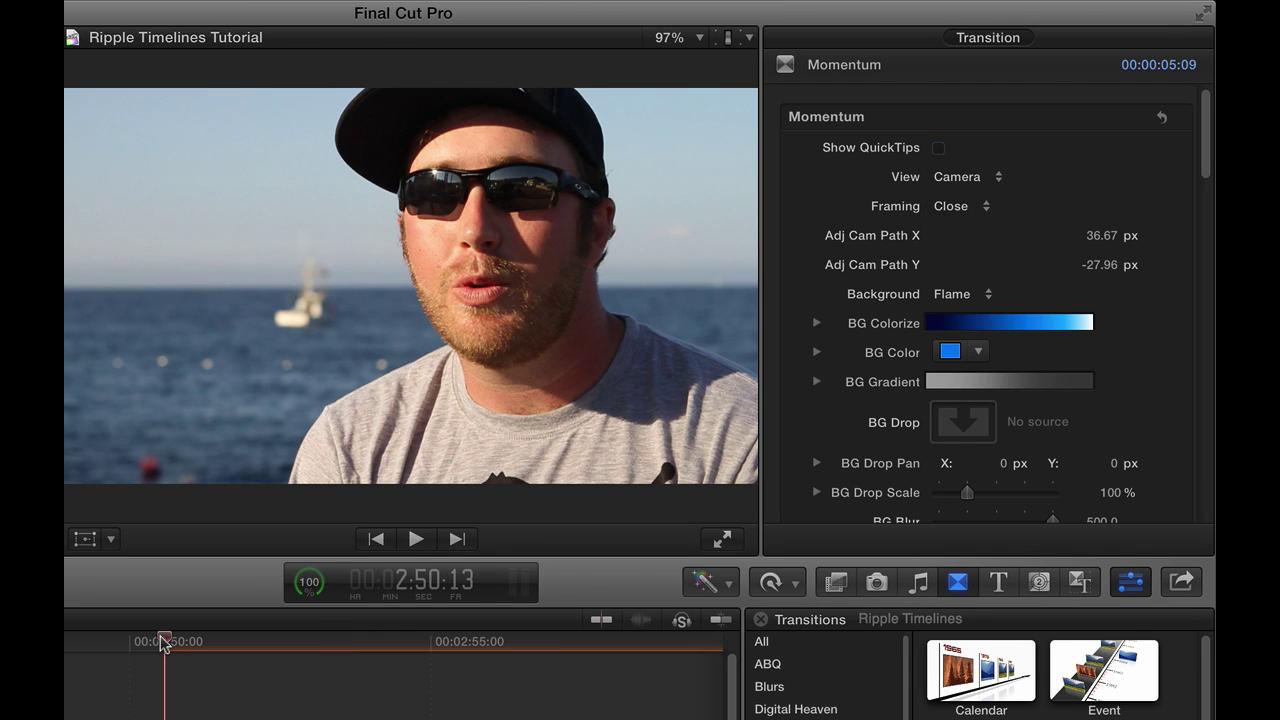
{"action": "key", "text": "space"}
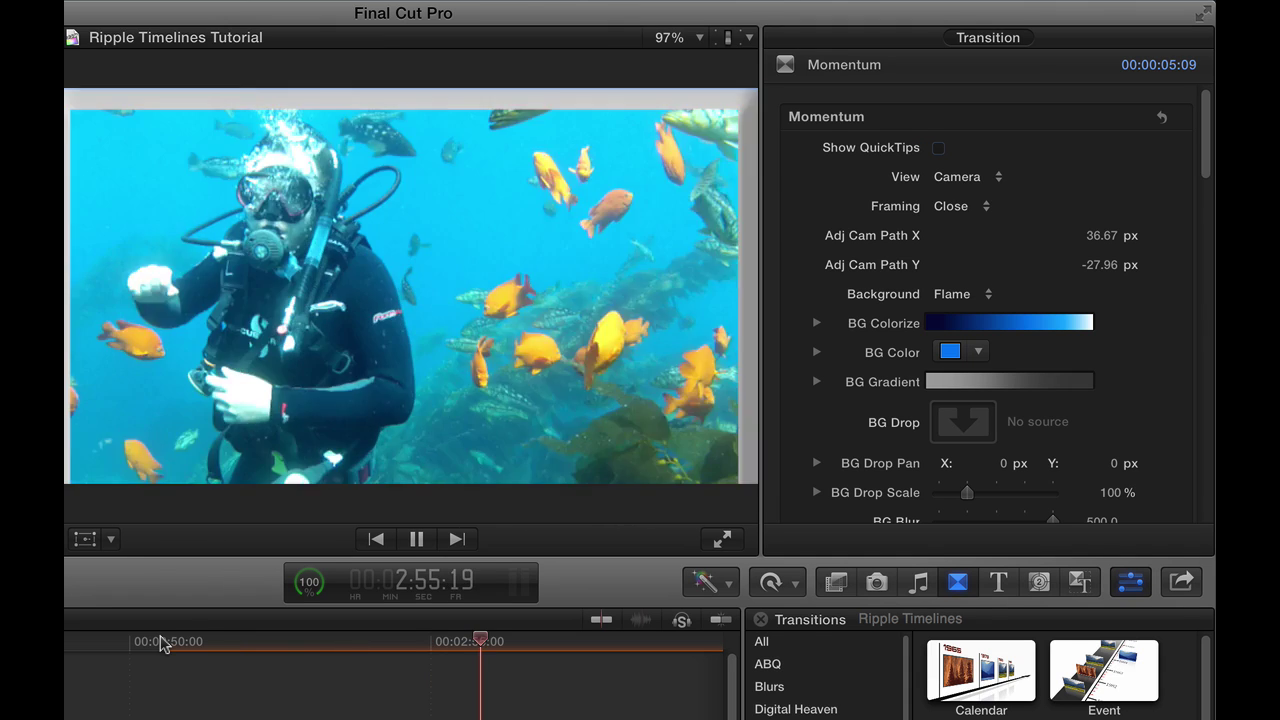
{"action": "key", "text": "space"}
{"action": "left_click", "coordinate": [336, 641]}
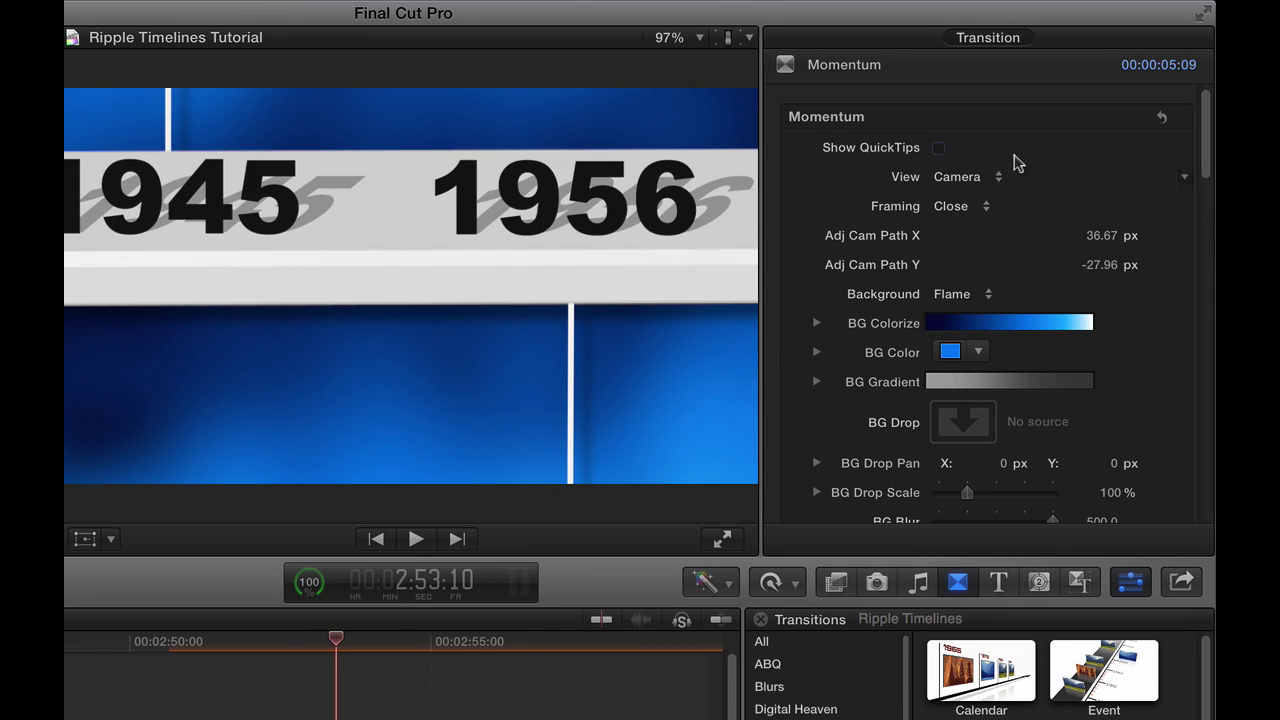
- Set the transition's framing back to Wide and switch its view to Director
{"action": "left_click", "coordinate": [978, 206]}
{"action": "left_click", "coordinate": [975, 173]}
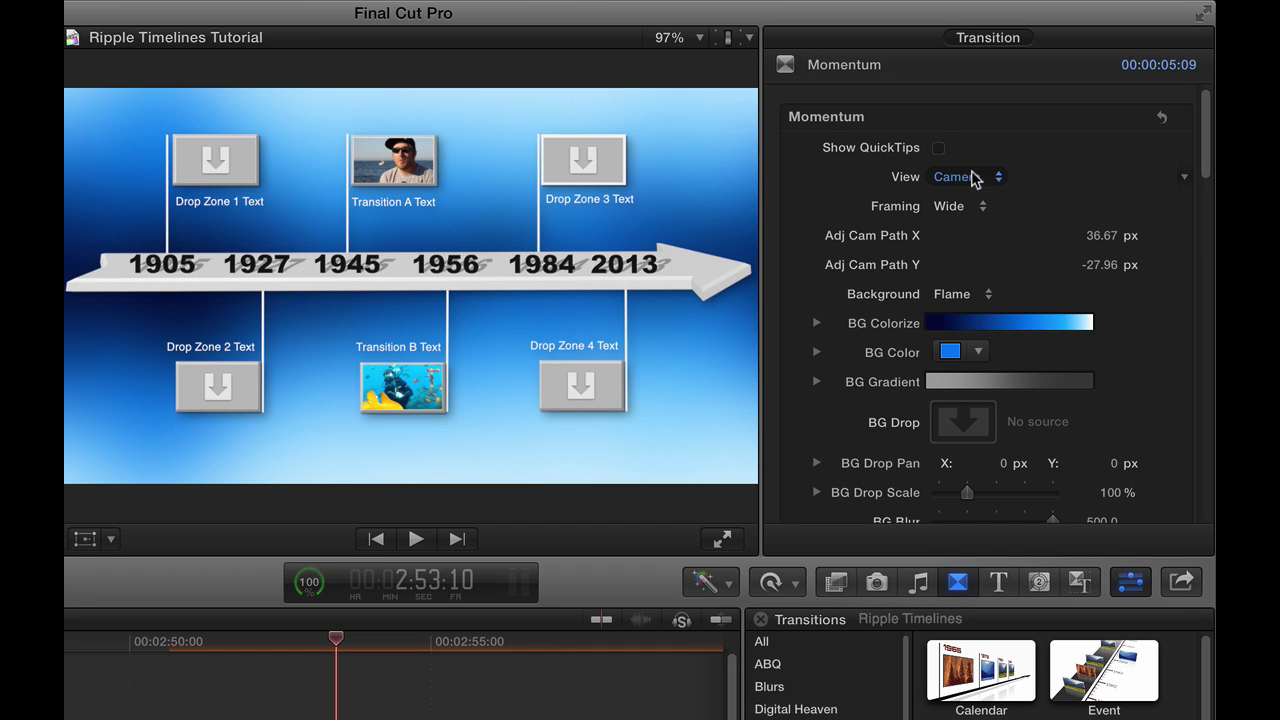
{"action": "left_click", "coordinate": [978, 184]}
{"action": "left_click", "coordinate": [977, 181]}
{"action": "left_click", "coordinate": [965, 208]}
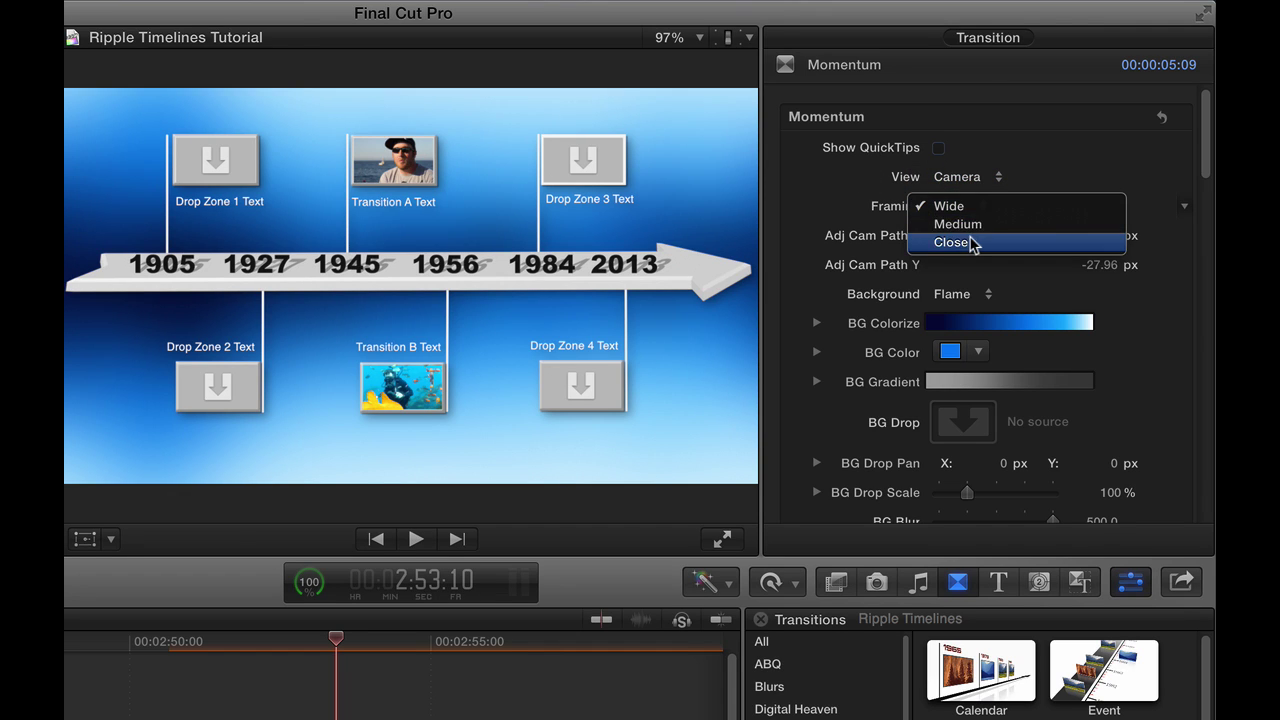
{"action": "left_click", "coordinate": [852, 204]}
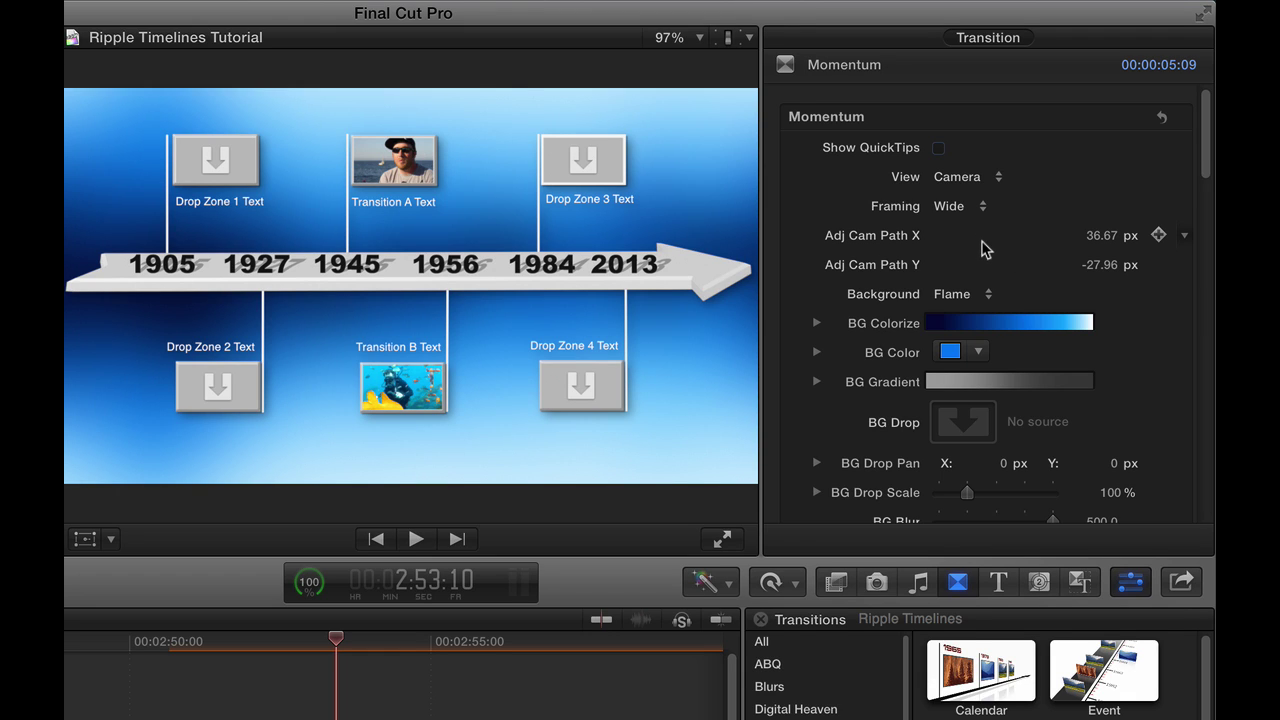
{"action": "left_click", "coordinate": [975, 177]}
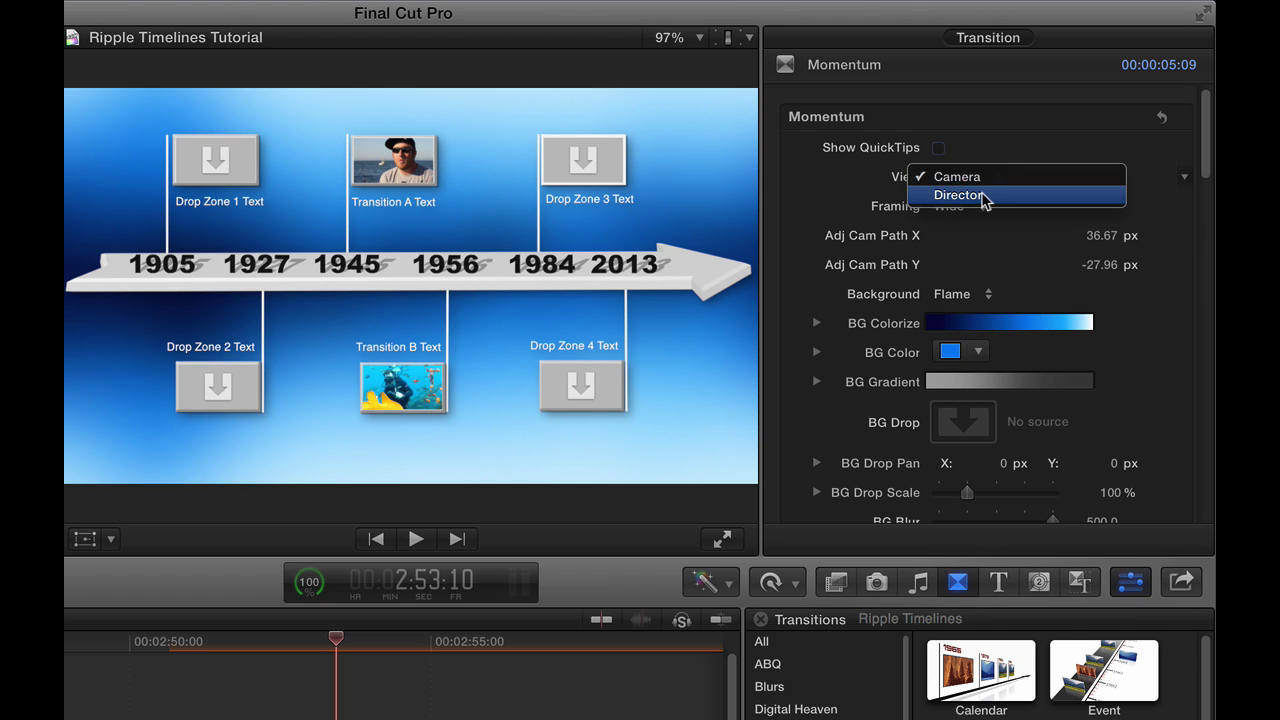
{"action": "left_click", "coordinate": [982, 196]}
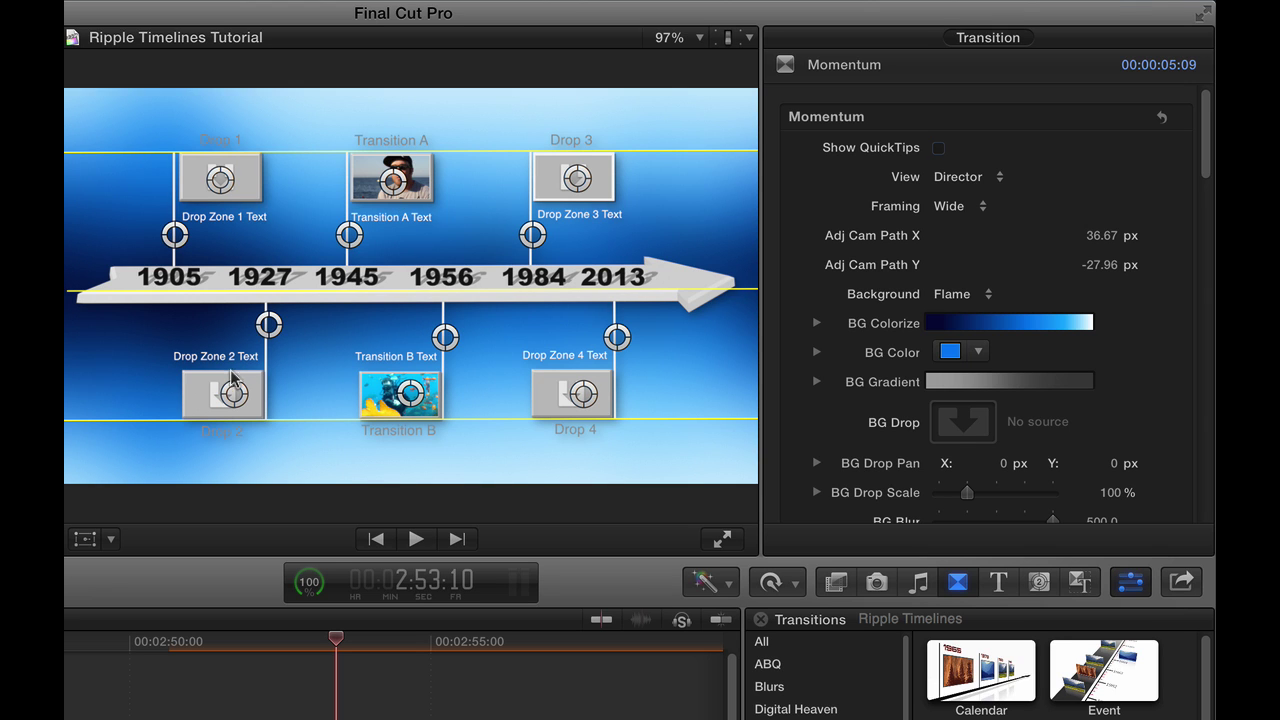
- Turn off the display of Drop 1 and Drop 2 in the Momentum transition
{"action": "left_click_drag", "start_coordinate": [1203, 142], "coordinate": [1210, 348]}
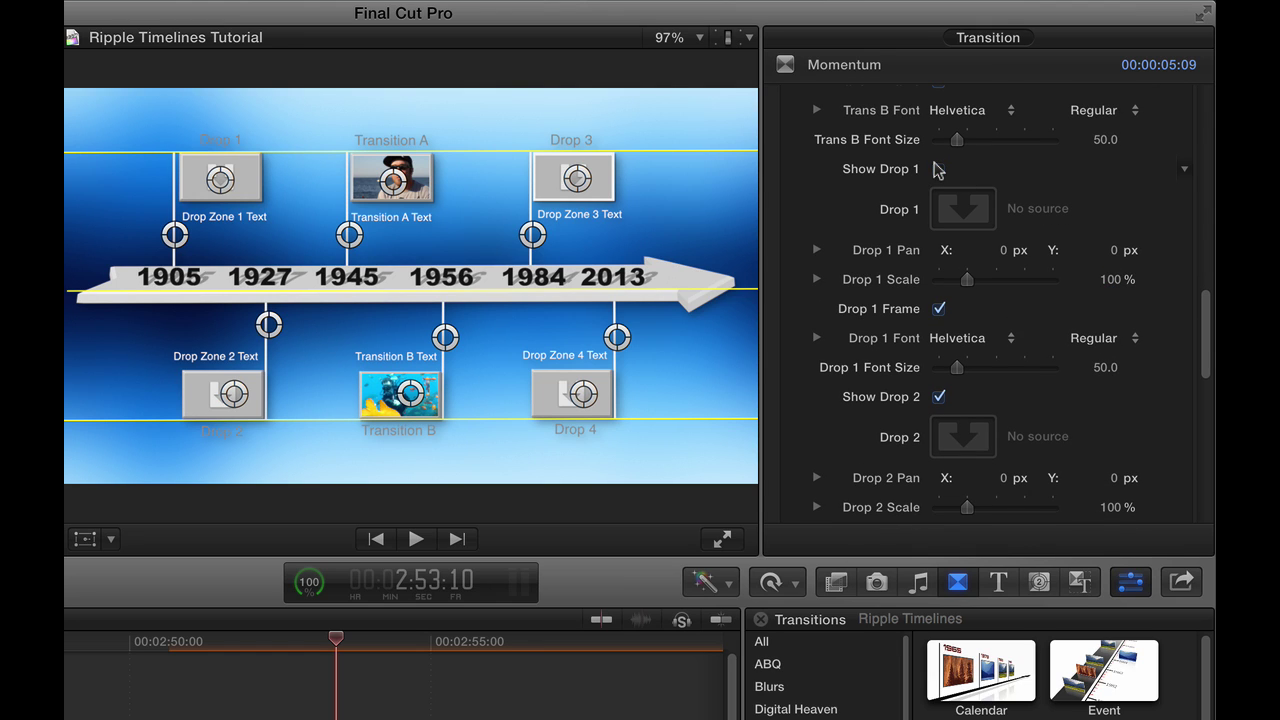
{"action": "left_click", "coordinate": [938, 169]}
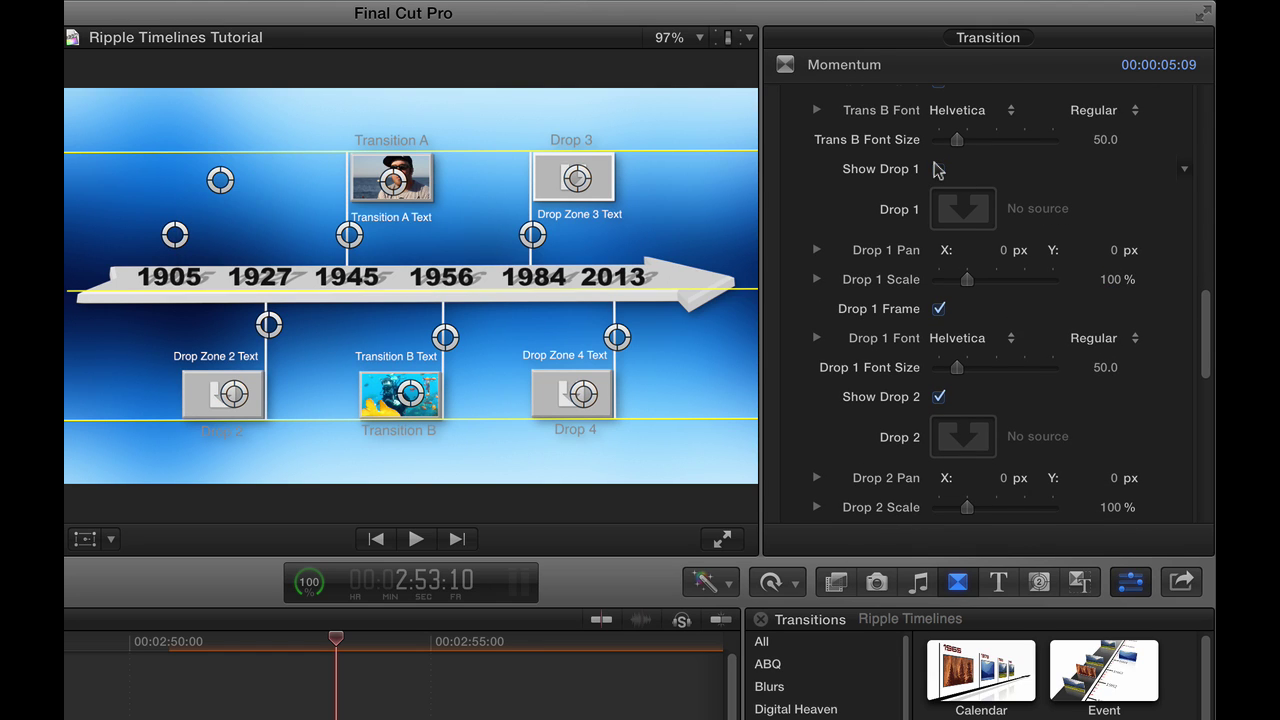
{"action": "left_click", "coordinate": [938, 397]}
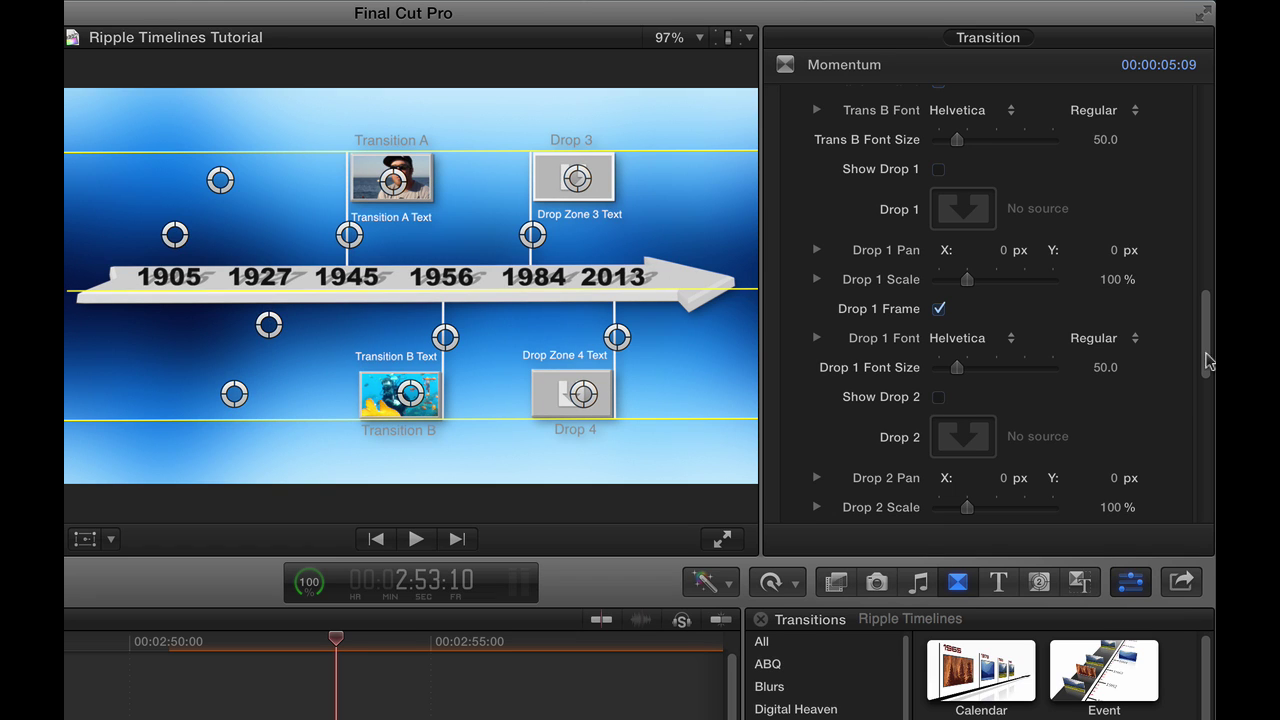
{"action": "left_click_drag", "start_coordinate": [1209, 362], "coordinate": [1207, 90]}
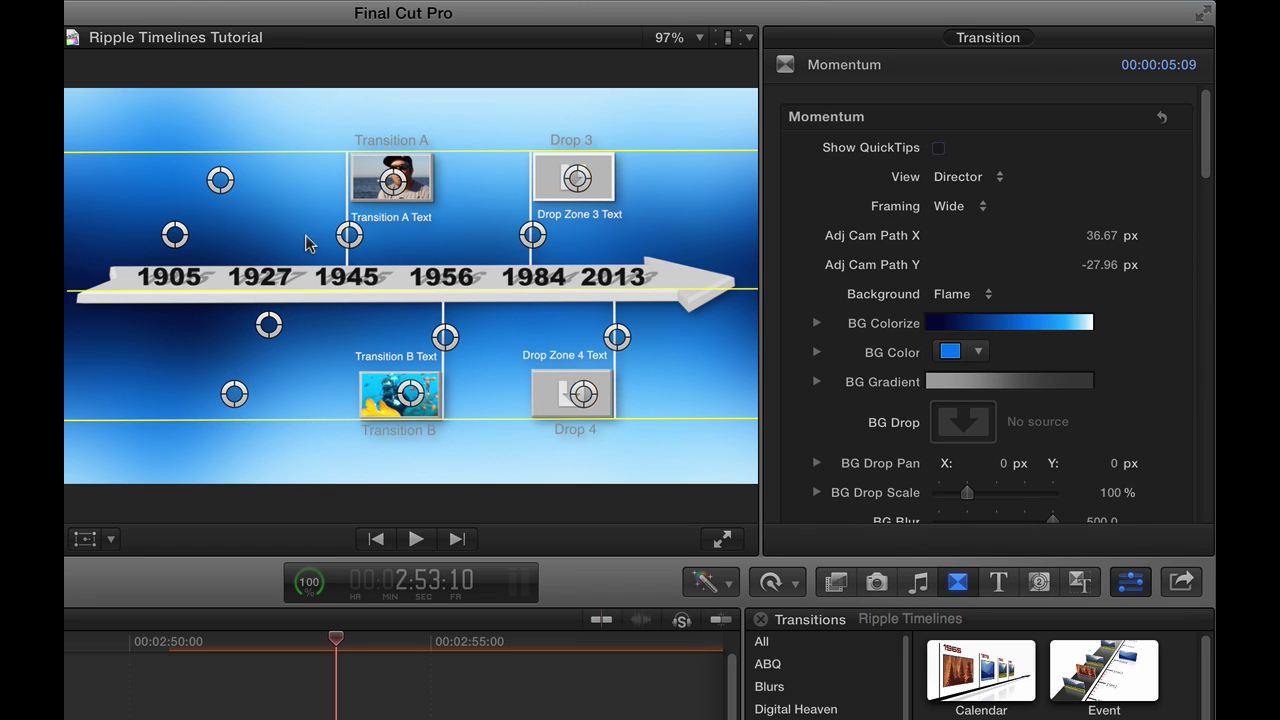
- Move the four on-screen controls of the hidden Drop 1 and Drop 2 outside the frame, beyond the start of the arrow
{"action": "left_click", "coordinate": [174, 235]}
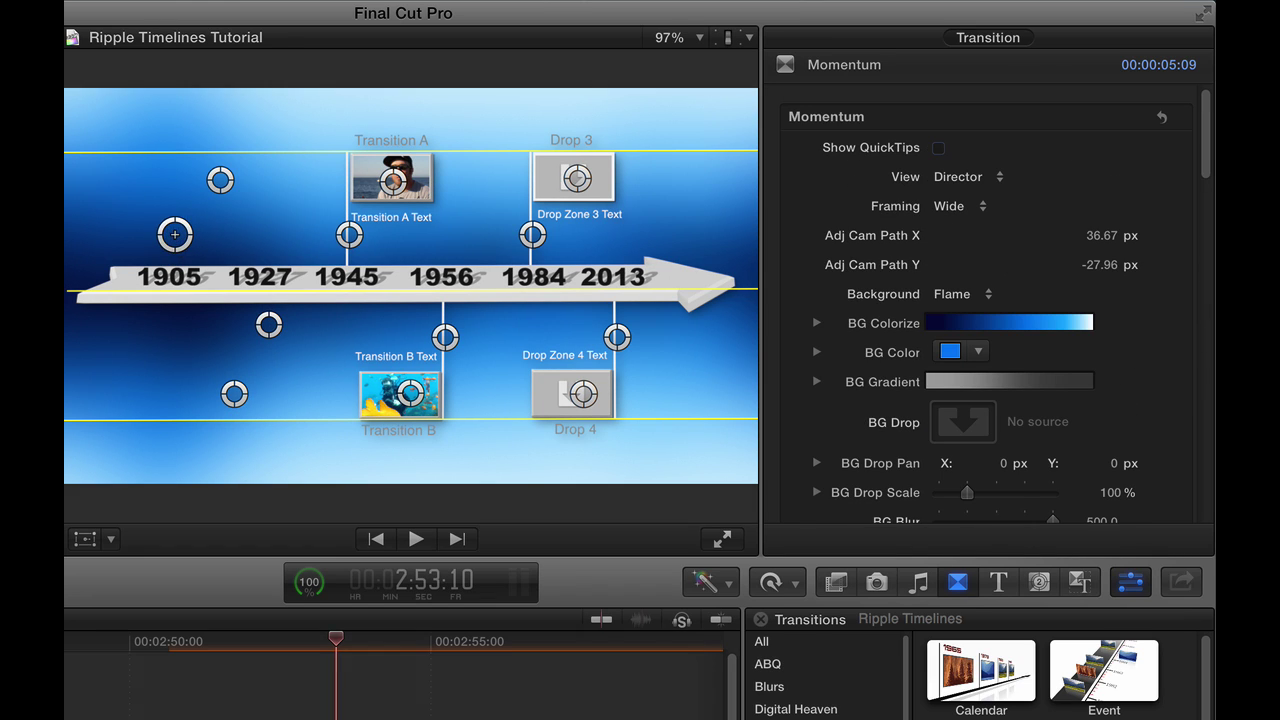
{"action": "left_click", "coordinate": [268, 324]}
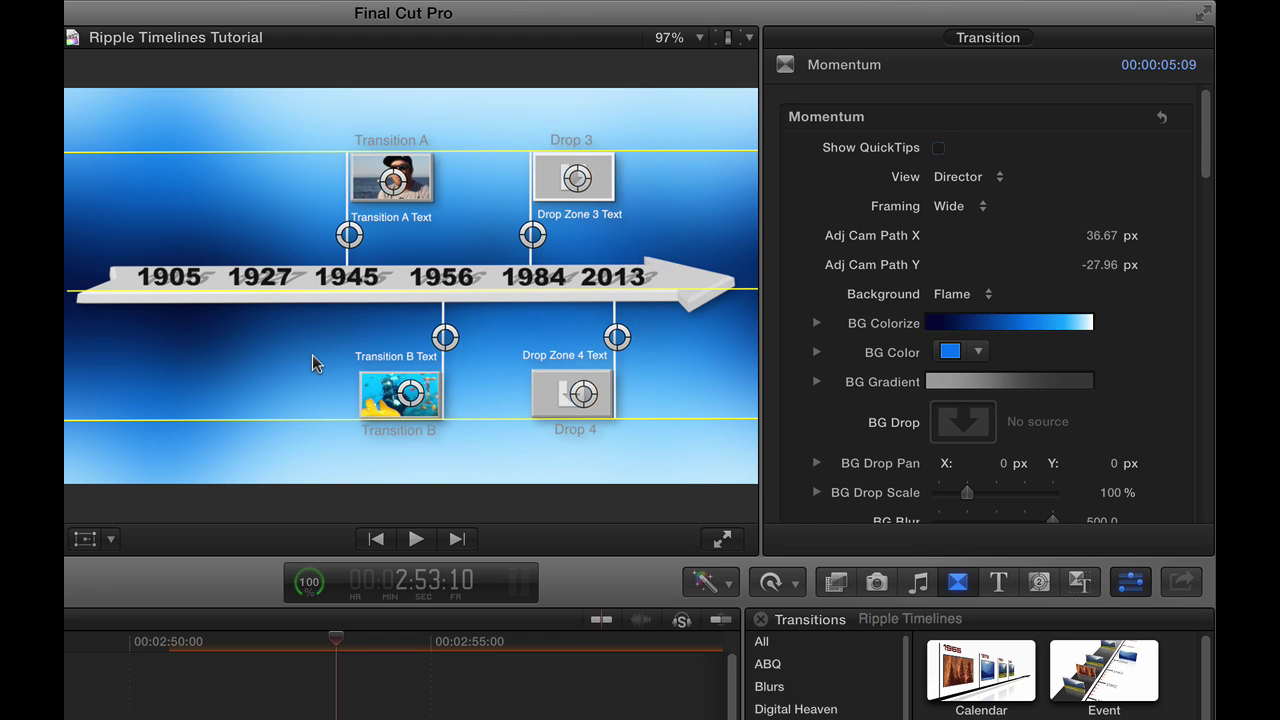
{"action": "key", "text": "super+minus"}
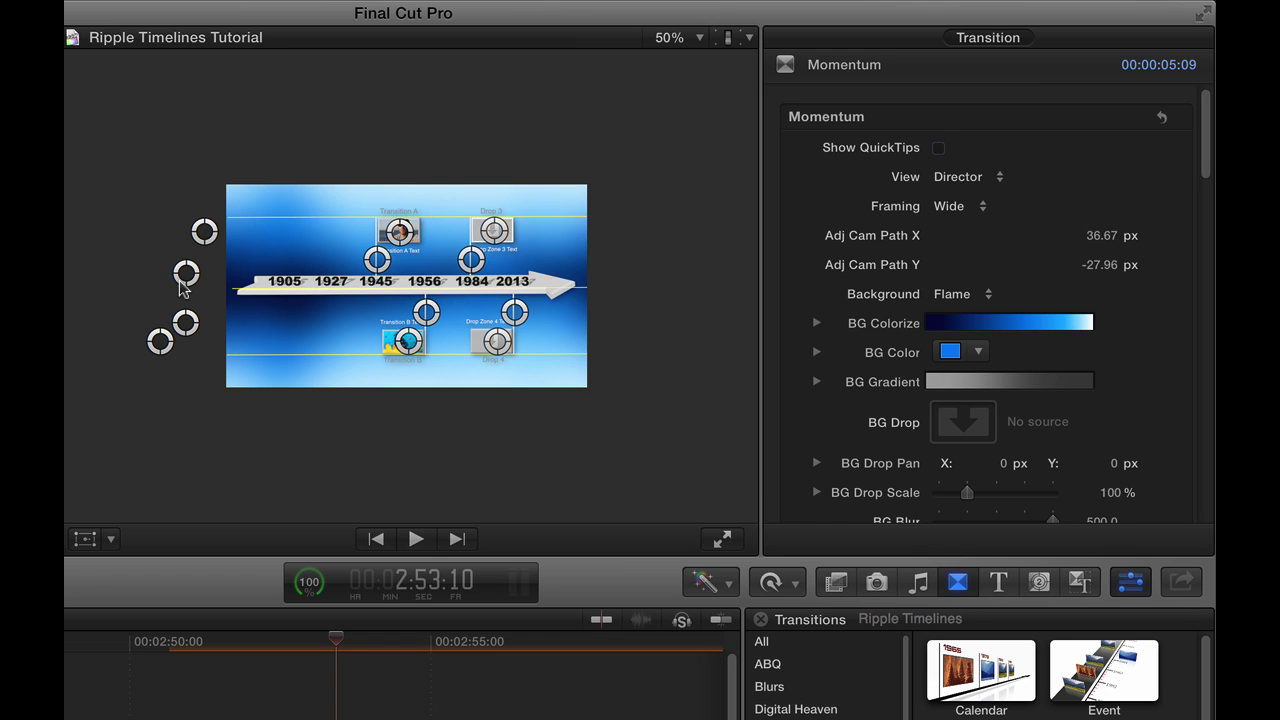
{"action": "key", "text": "super+equal"}
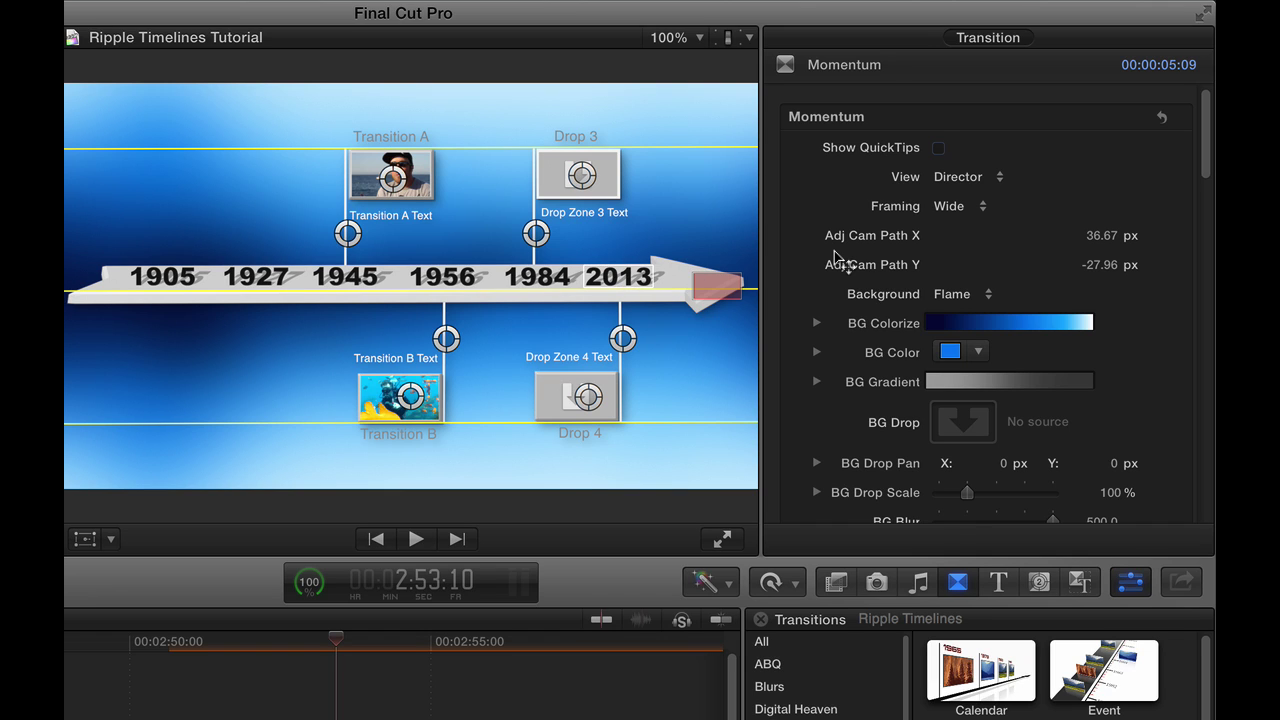
- Delete the 2013 and 1905 date labels from the timeline arrow
{"action": "key", "text": "Delete"}
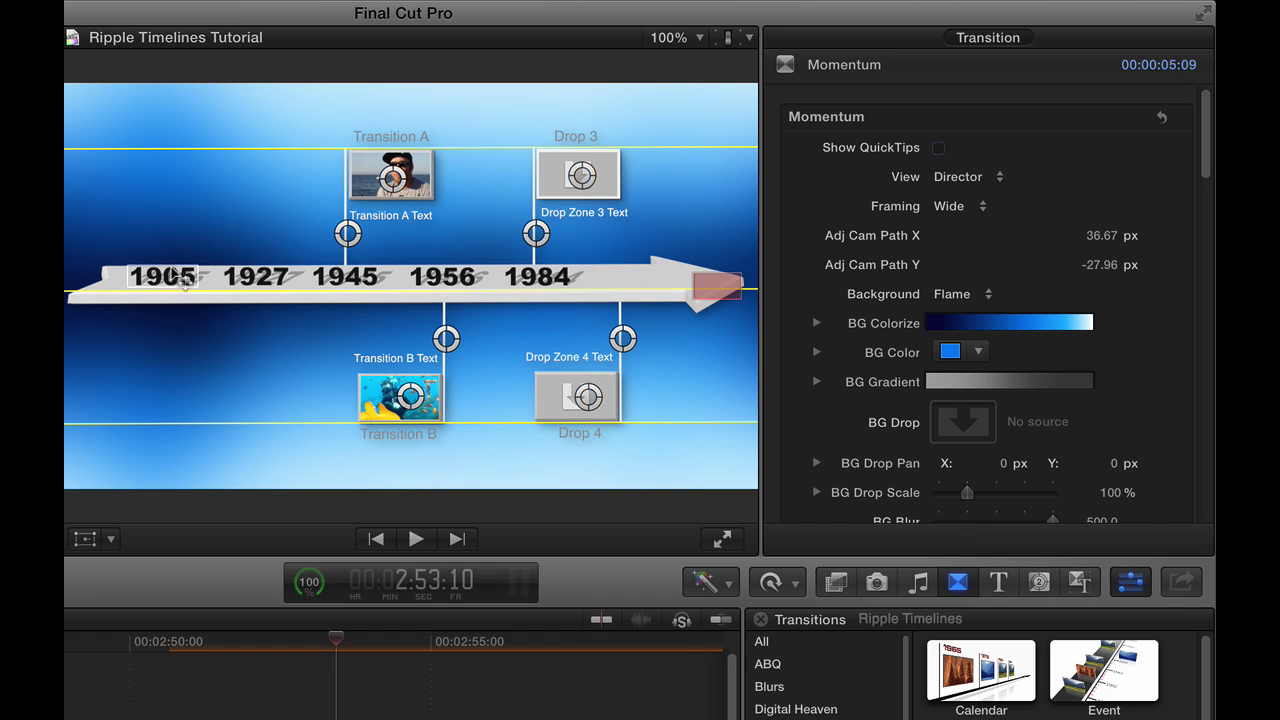
{"action": "key", "text": "Delete"}
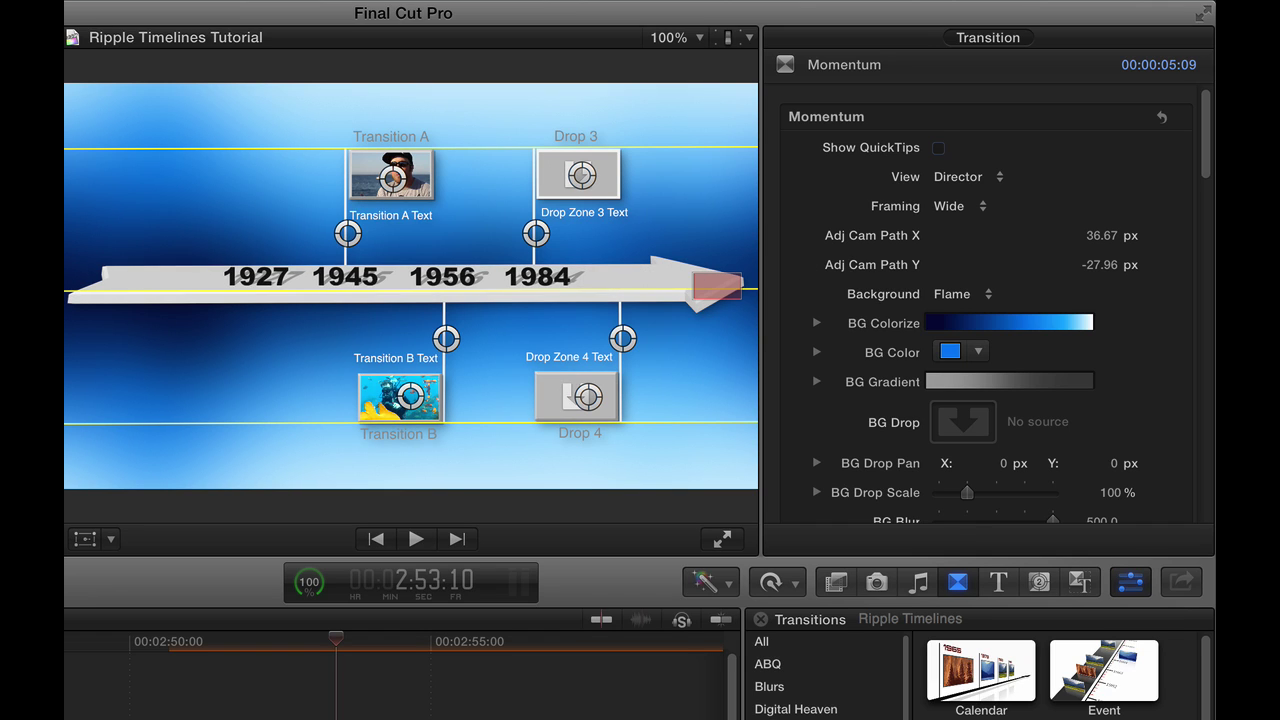
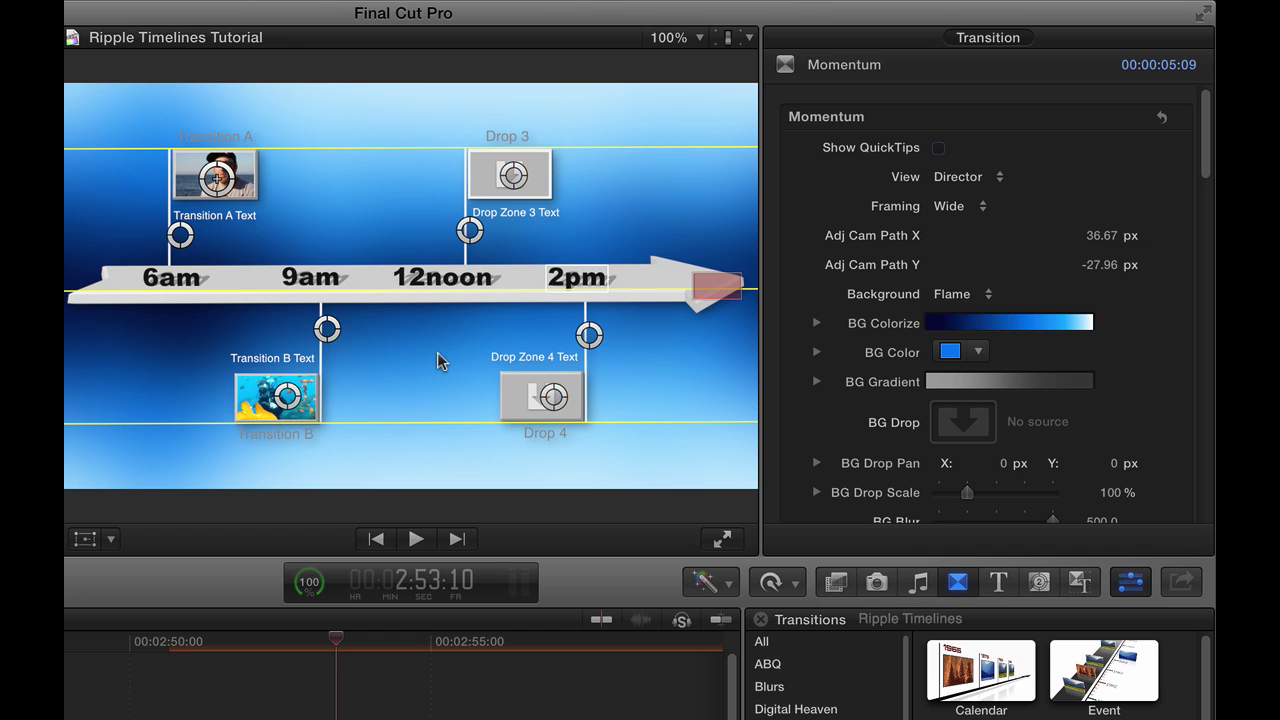
- Try moving the Transition A picture below the arrow beside Drop 4 and putting the hidden Drop Zone 1 at its marker
{"action": "left_click_drag", "start_coordinate": [215, 178], "coordinate": [439, 356]}
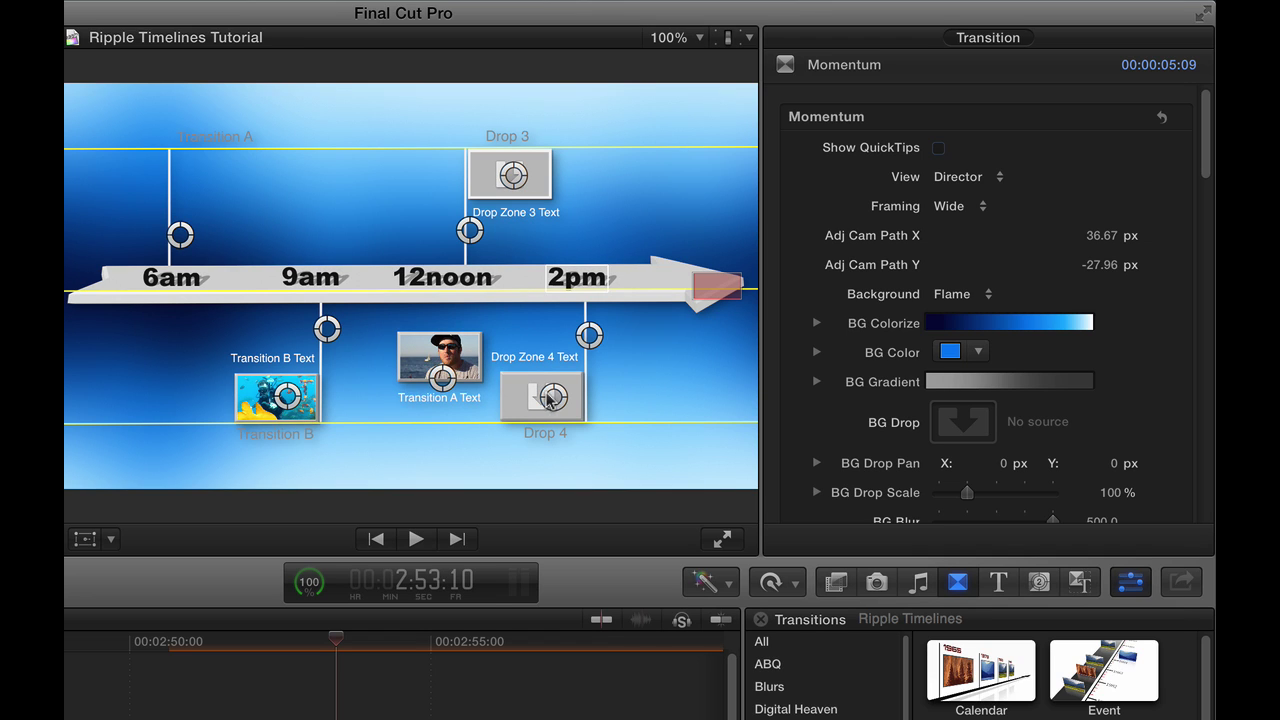
{"action": "left_click_drag", "start_coordinate": [251, 215], "coordinate": [228, 174]}
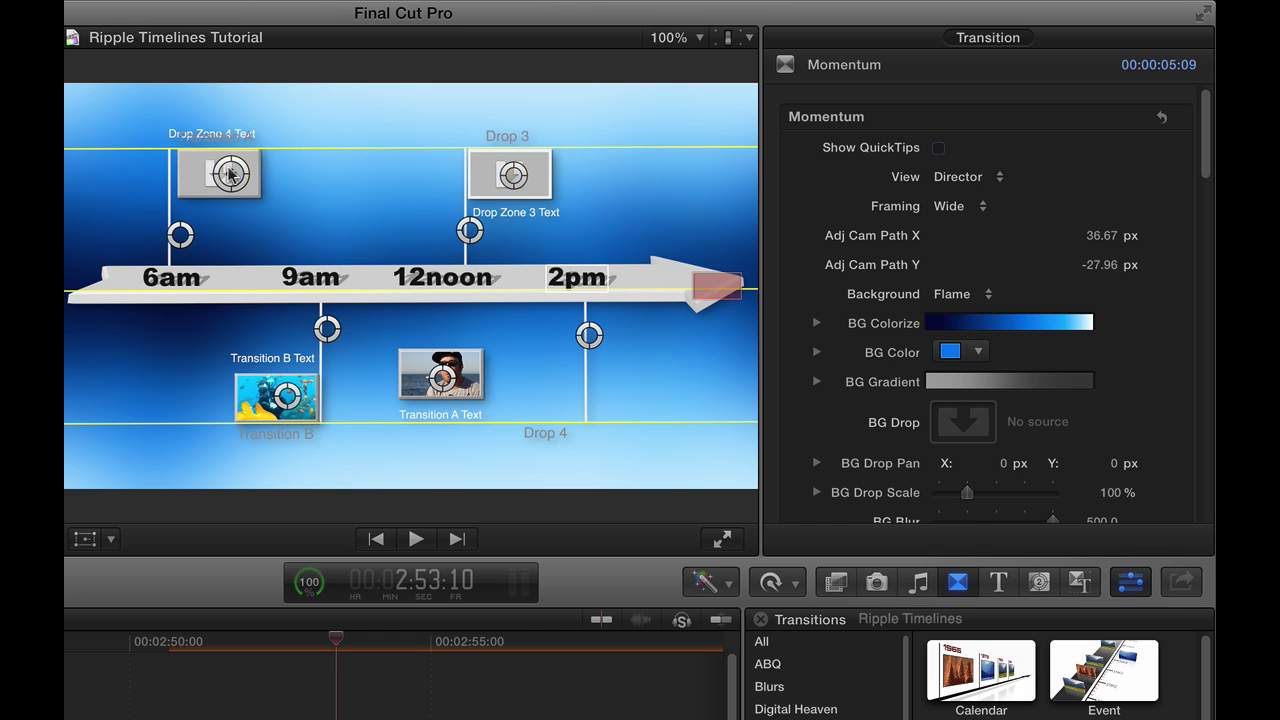
- Shift Drop 4 and its marker slightly toward the arrowhead, then place the Transition A text to the right of its picture
{"action": "left_click_drag", "start_coordinate": [497, 396], "coordinate": [538, 398]}
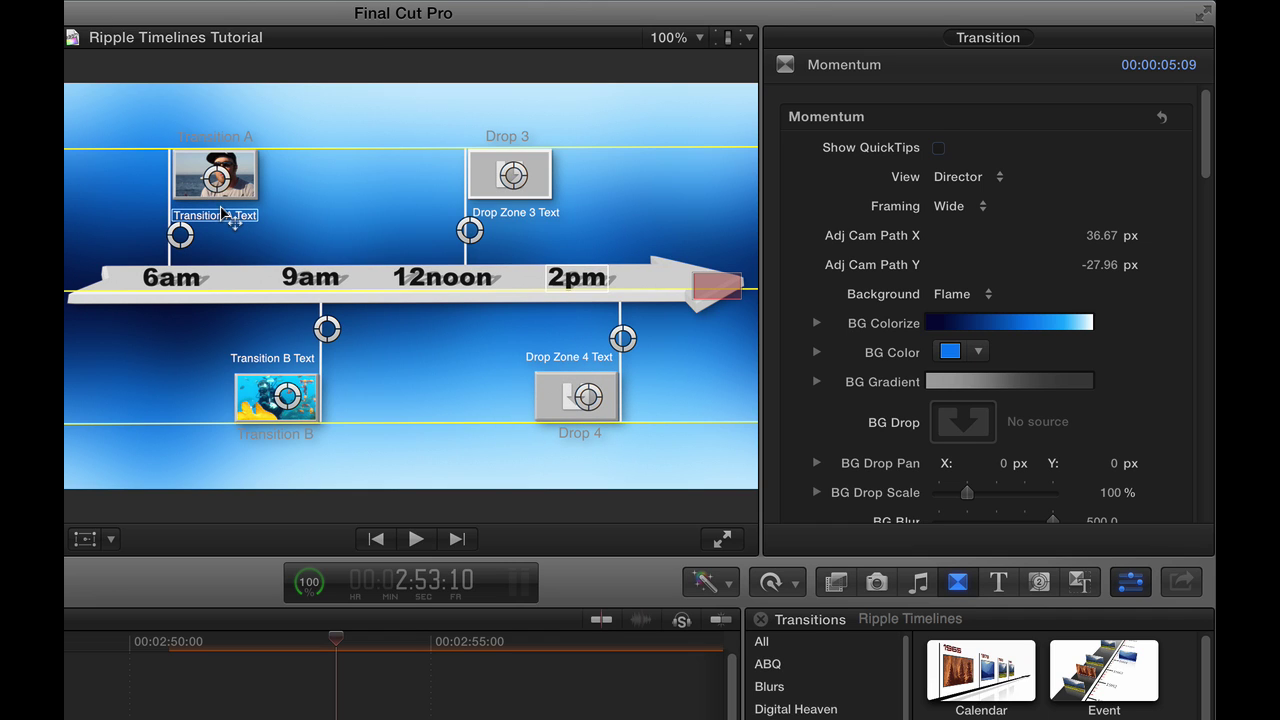
{"action": "left_click_drag", "start_coordinate": [222, 212], "coordinate": [311, 192]}
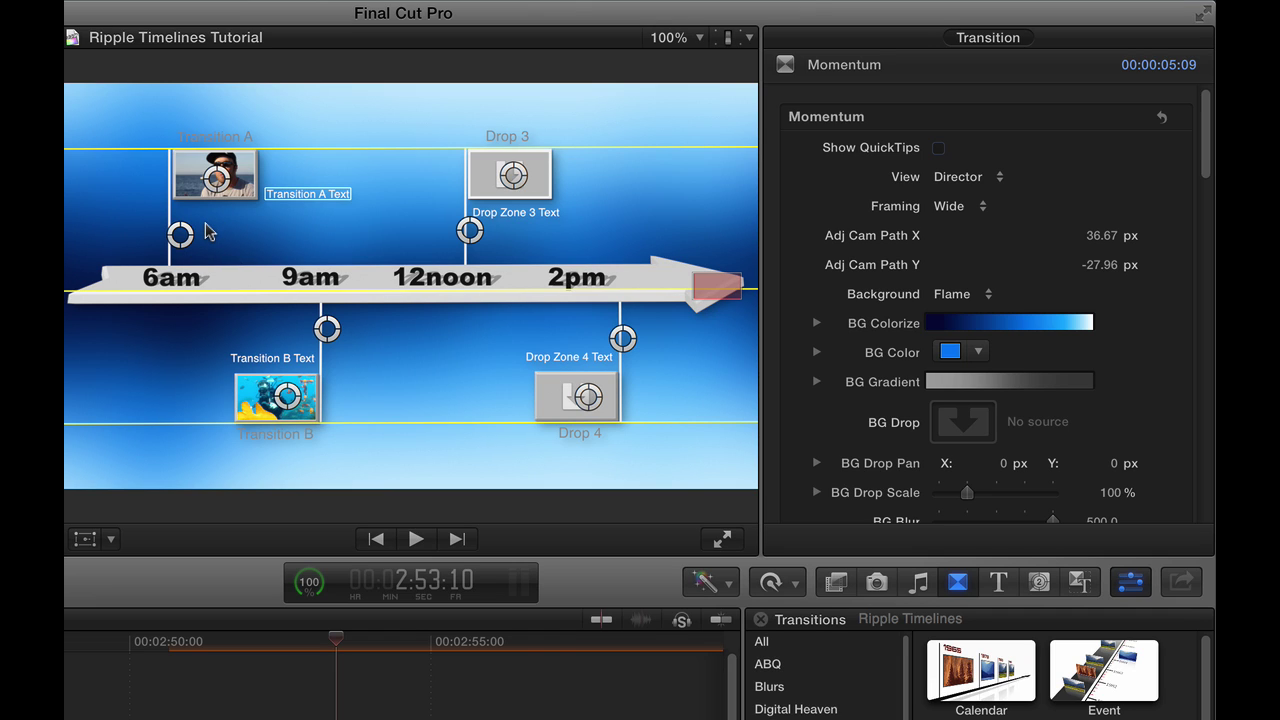
{"action": "key", "text": "shift+z"}
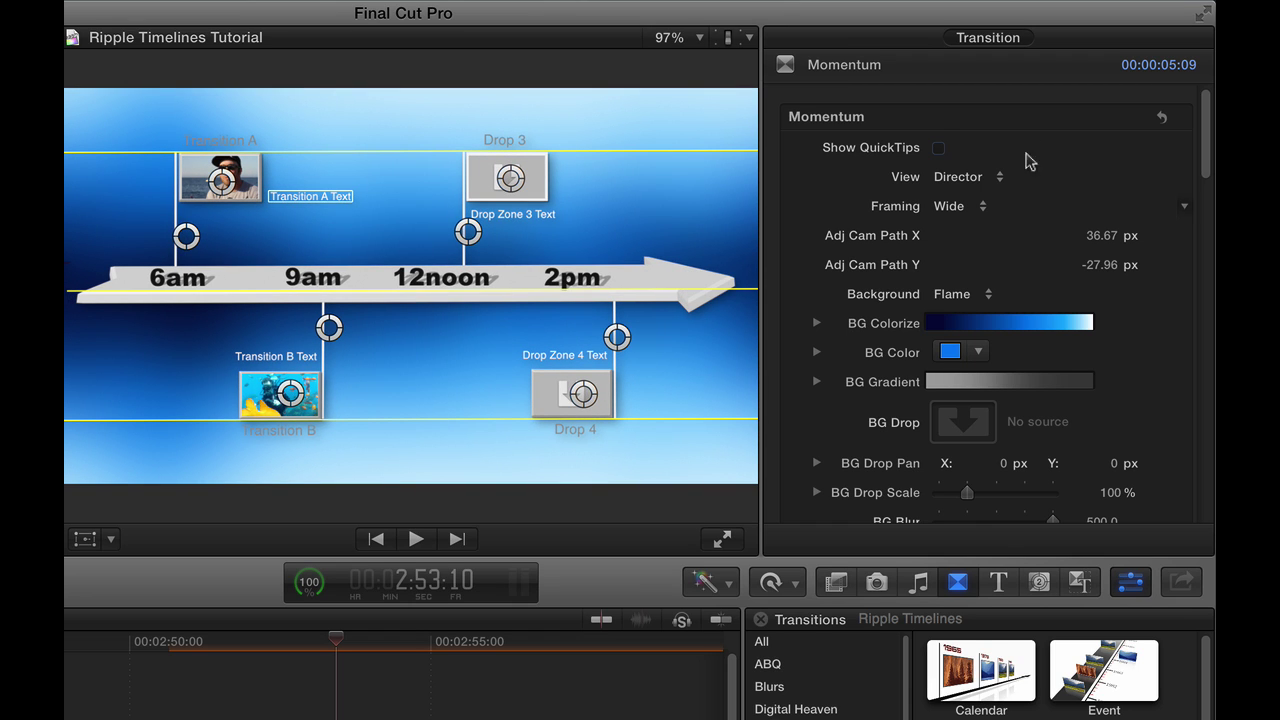
- Switch the Momentum transition's view to Camera and play it back from just before its start
{"action": "left_click", "coordinate": [996, 176]}
{"action": "left_click", "coordinate": [988, 172]}
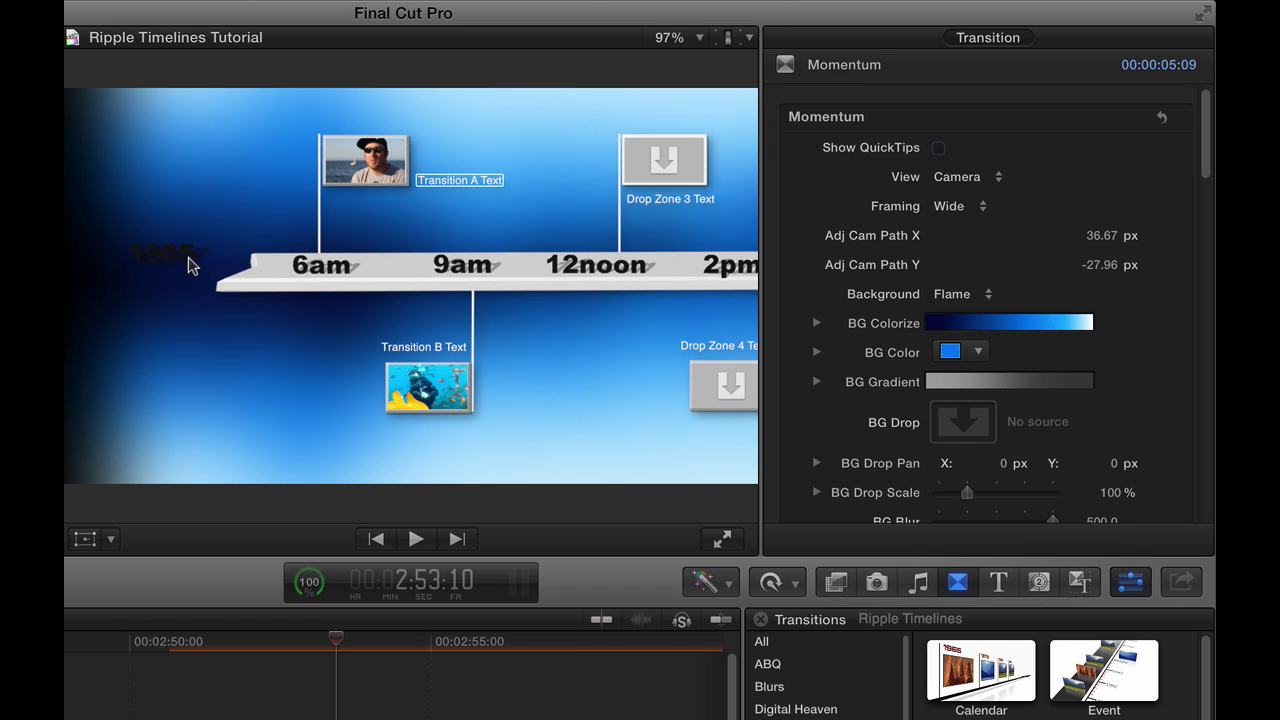
{"action": "left_click", "coordinate": [165, 641]}
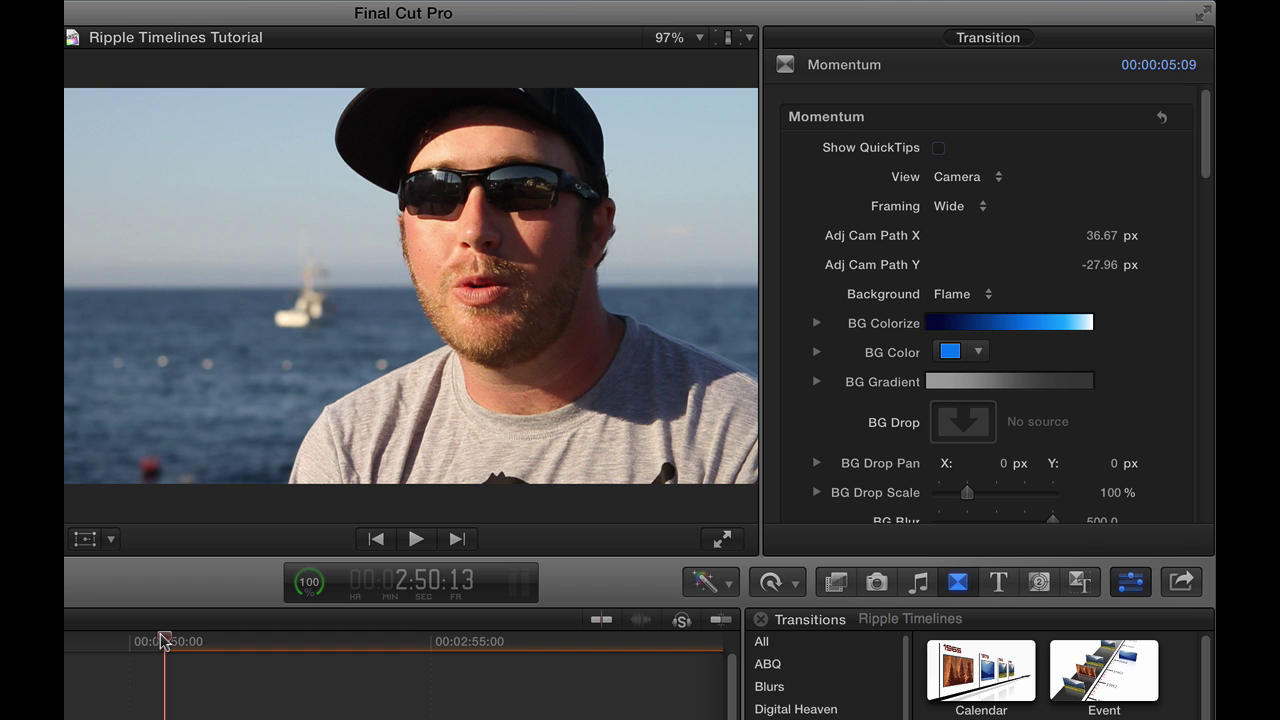
{"action": "key", "text": "space"}
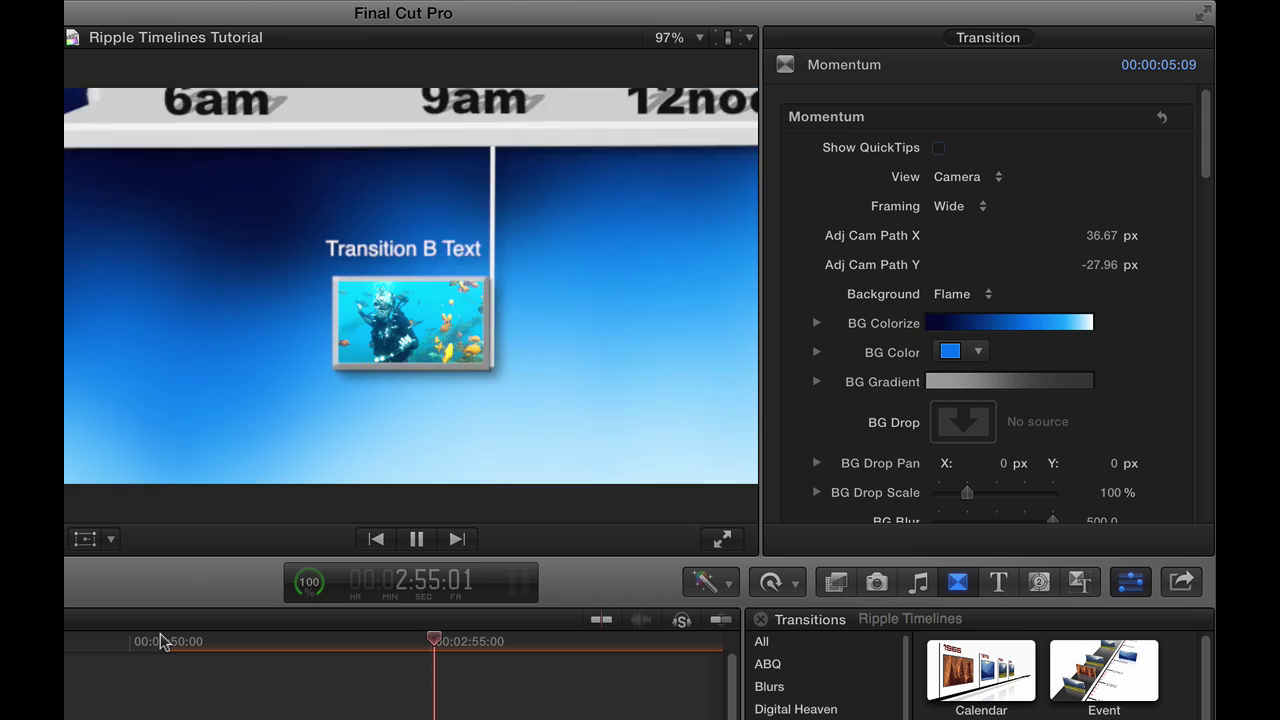
{"action": "key", "text": "space"}
- Return to the middle of the transition and move the leftover date label before the arrow out of the frame
{"action": "left_click_drag", "start_coordinate": [337, 641], "coordinate": [330, 643]}
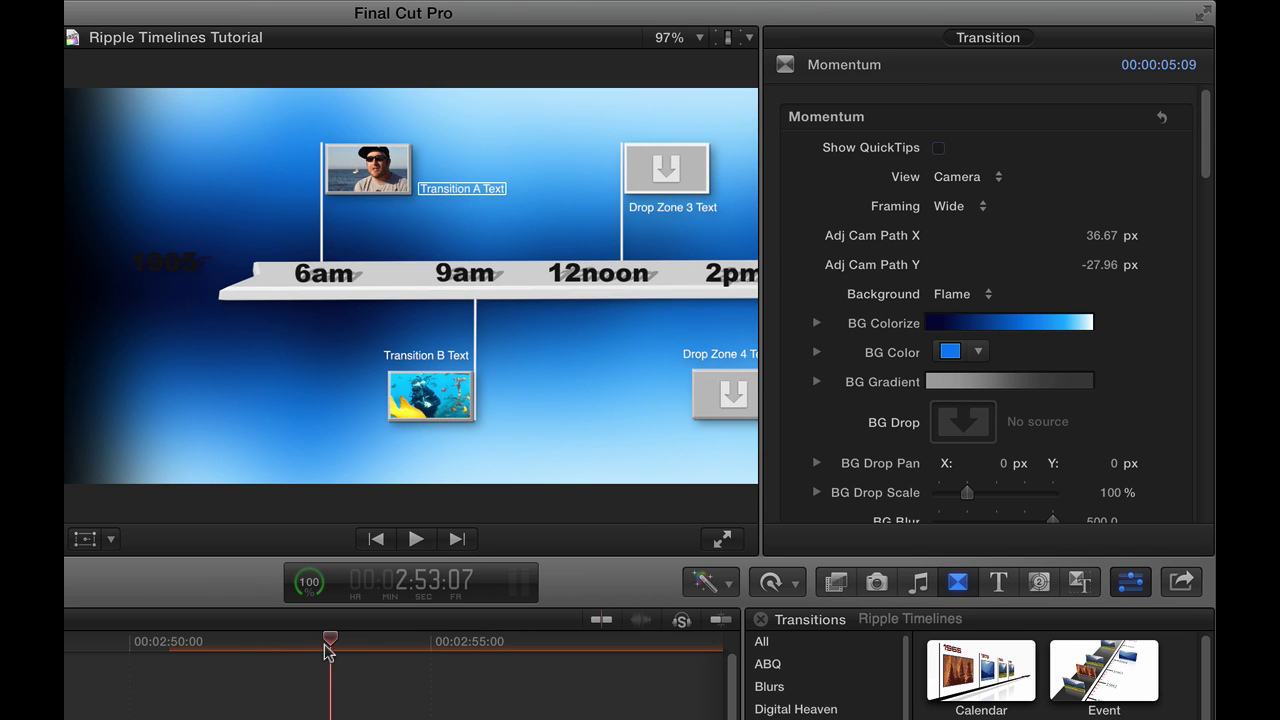
{"action": "left_click", "coordinate": [174, 262]}
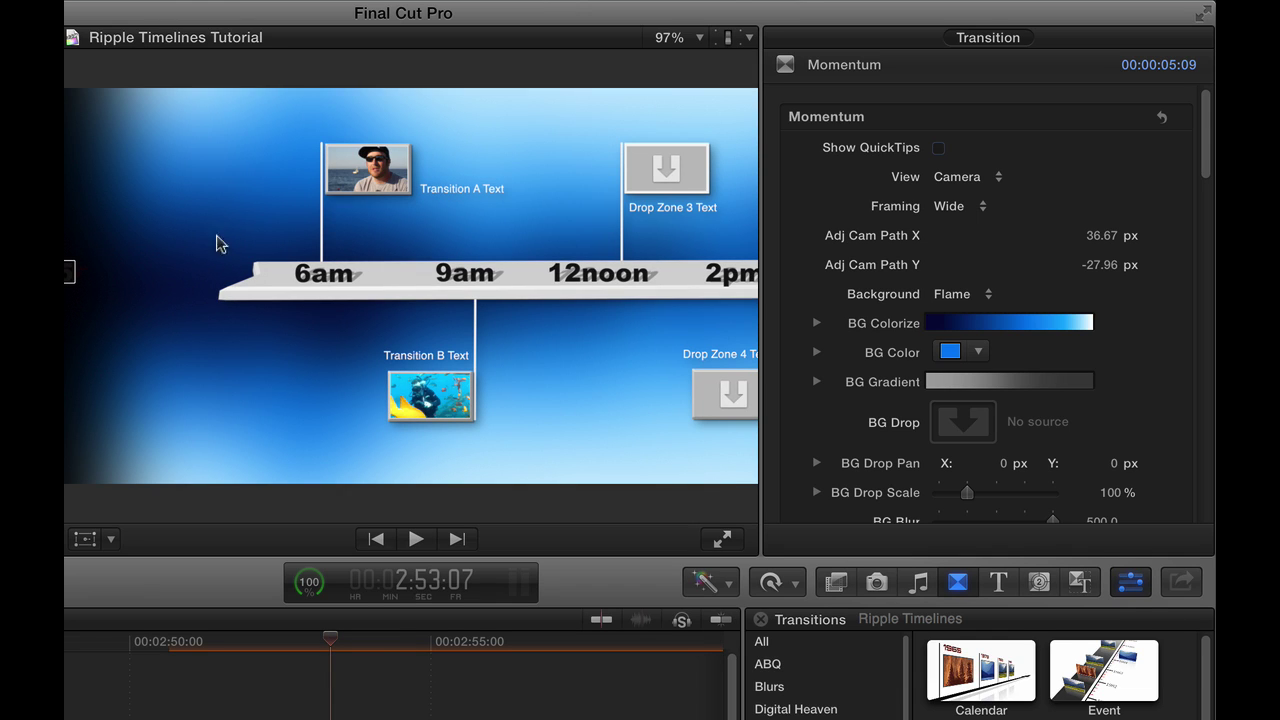
- Adjust the camera path to X 696.67 px and Y 11.91 px so the whole arrow is framed, then preview the transition
{"action": "left_click", "coordinate": [330, 634]}
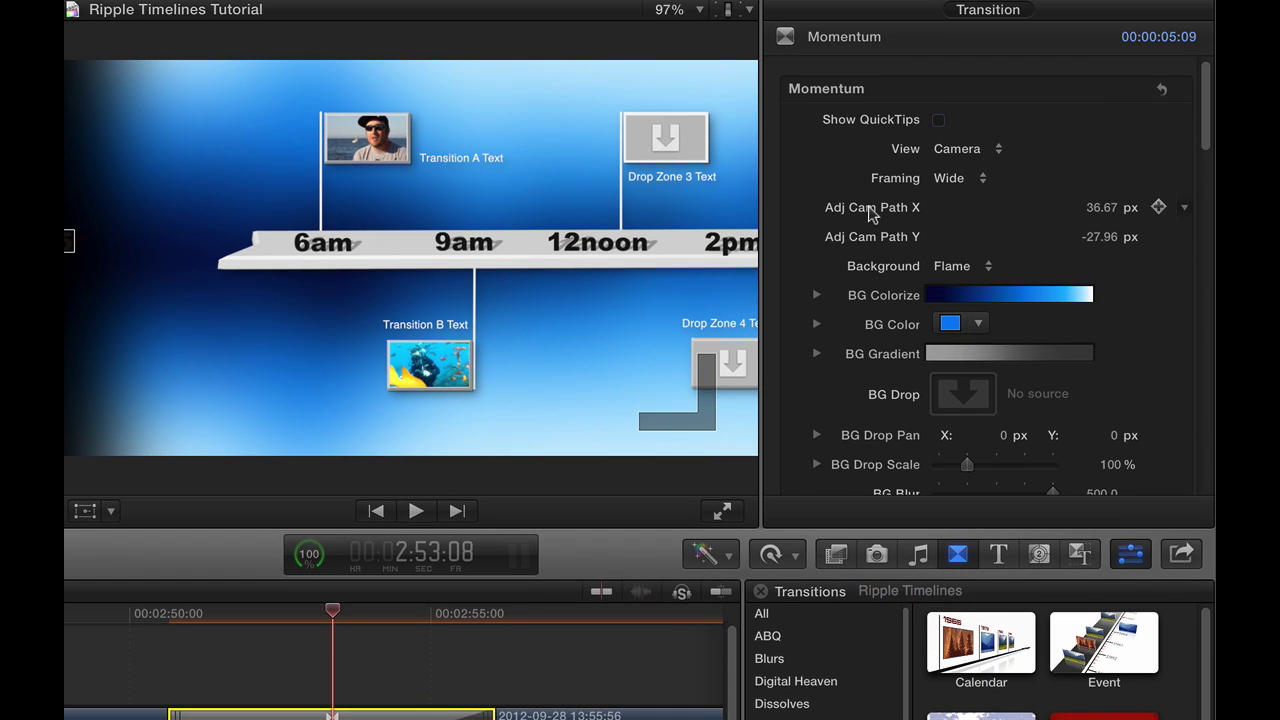
{"action": "left_click", "coordinate": [1088, 212]}
{"action": "left_click_drag", "start_coordinate": [1101, 204], "coordinate": [1099, 237]}
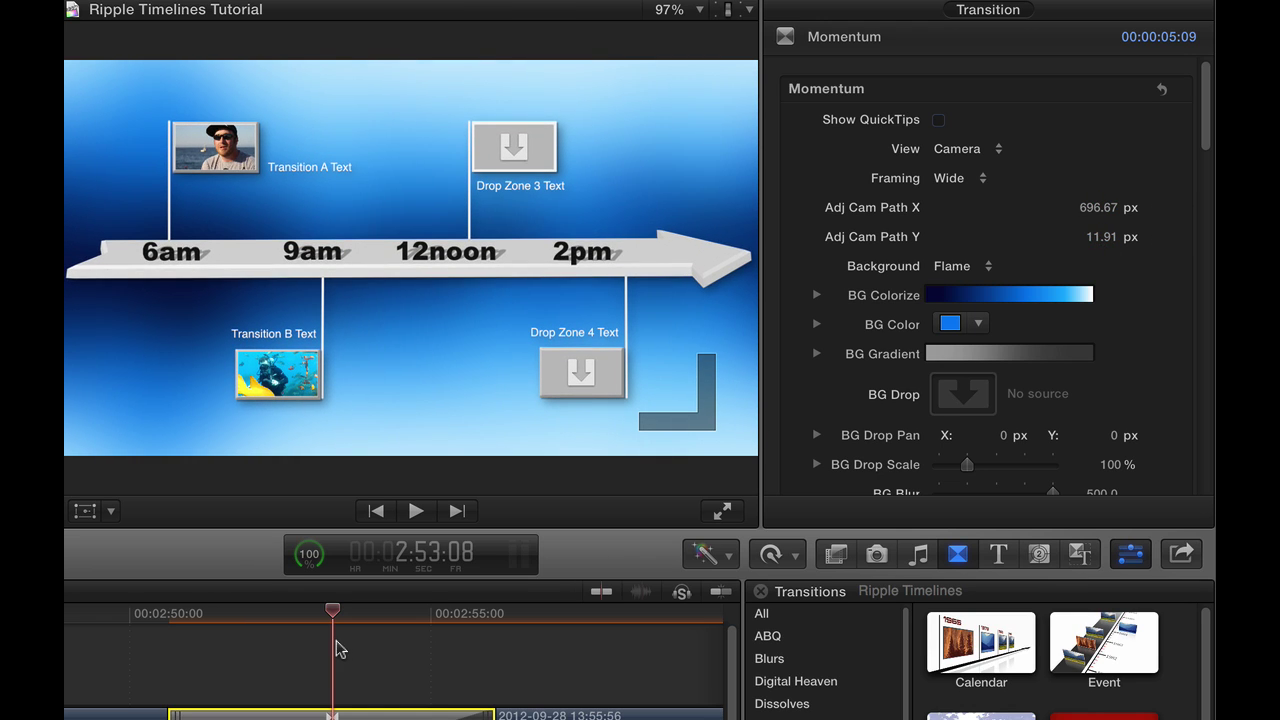
{"action": "left_click", "coordinate": [160, 614]}
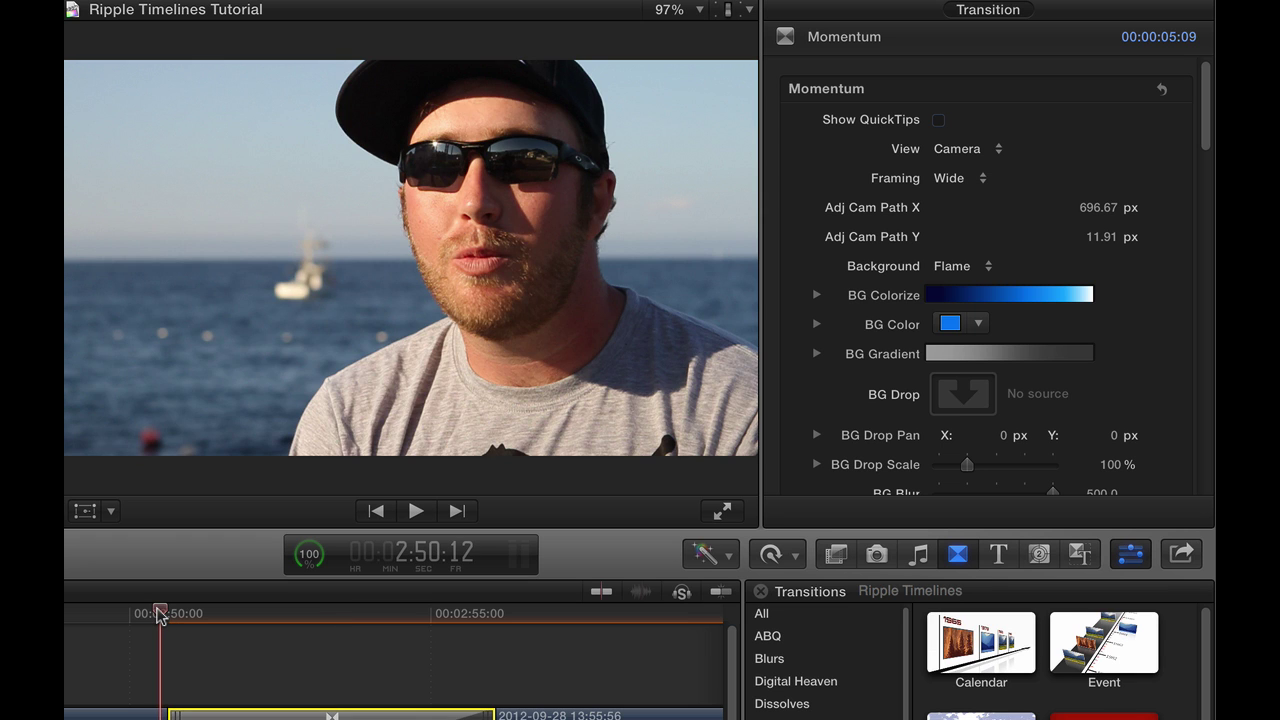
{"action": "key", "text": "space"}
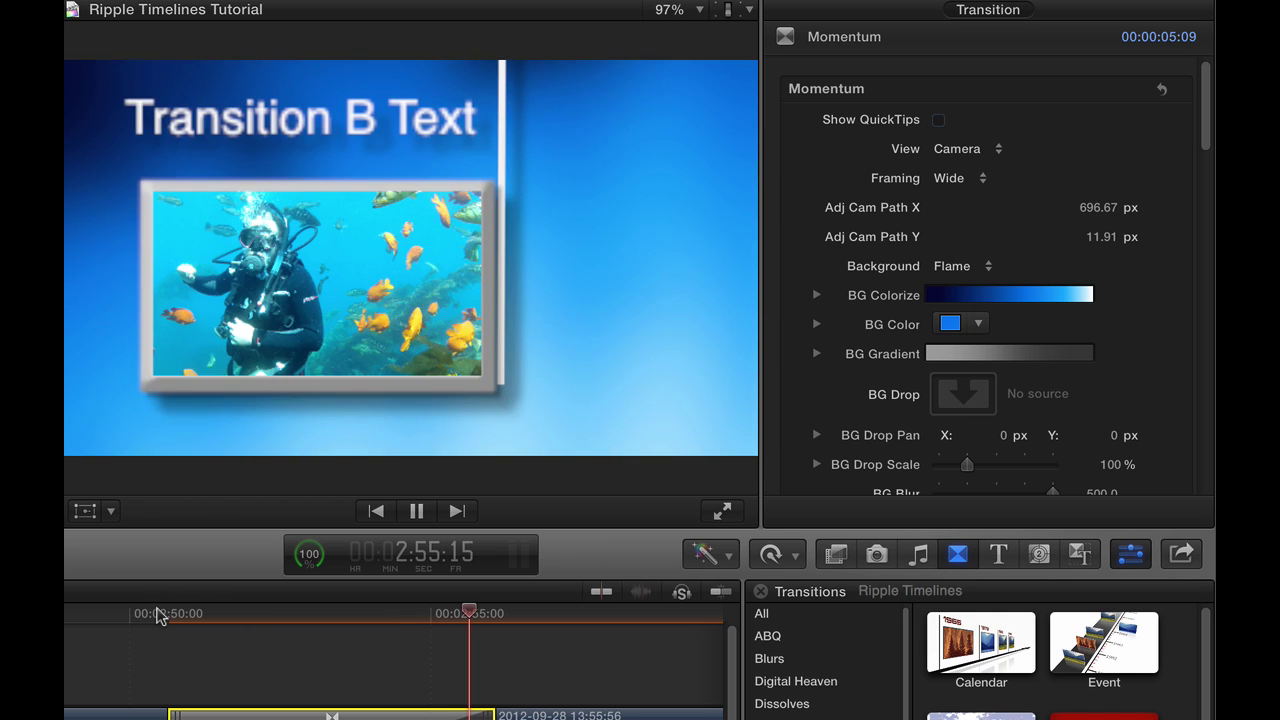
{"action": "key", "text": "space"}
{"action": "left_click", "coordinate": [331, 613]}
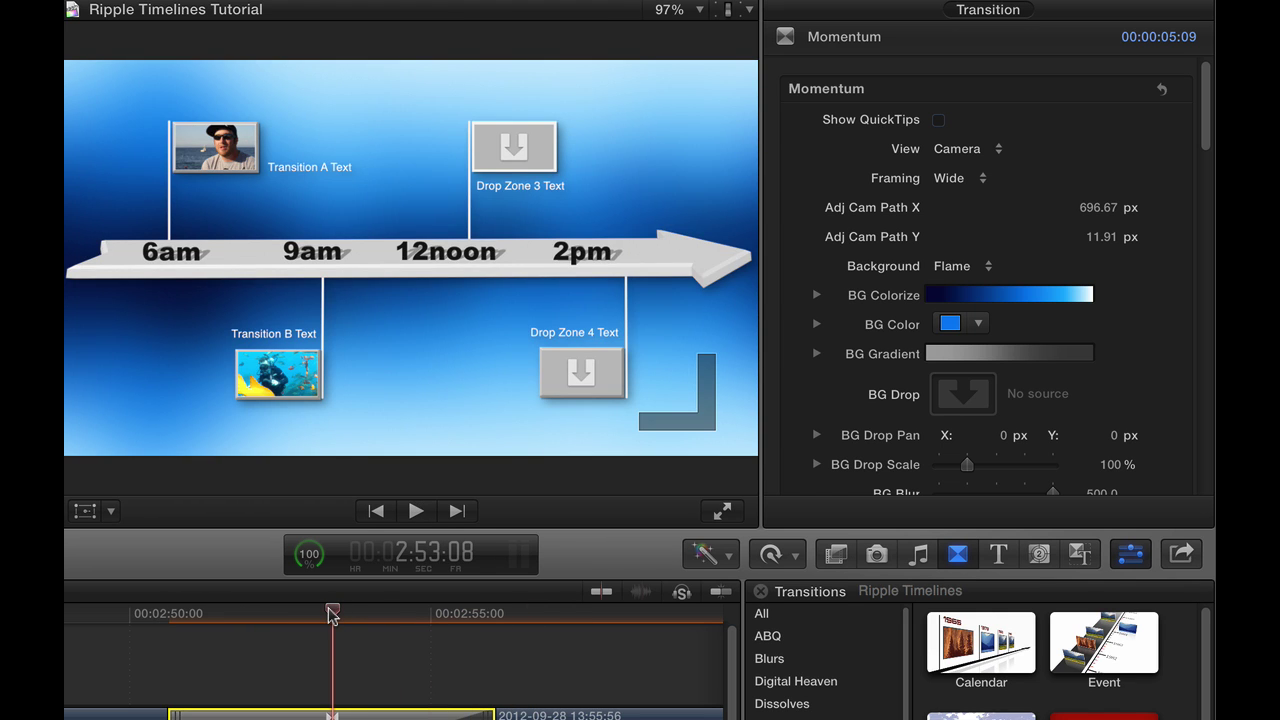
- Change the transition's framing to Close and play the transition back from its start
{"action": "mouse_move", "coordinate": [1076, 218]}
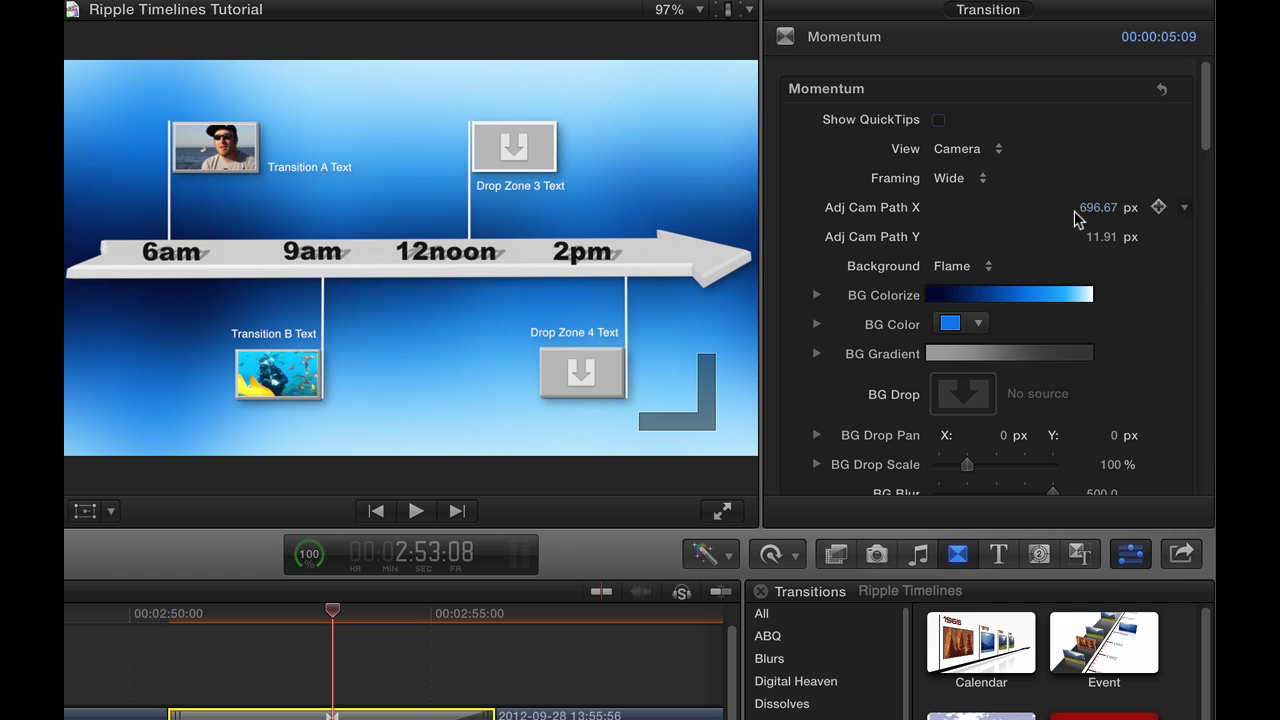
{"action": "left_click", "coordinate": [960, 179]}
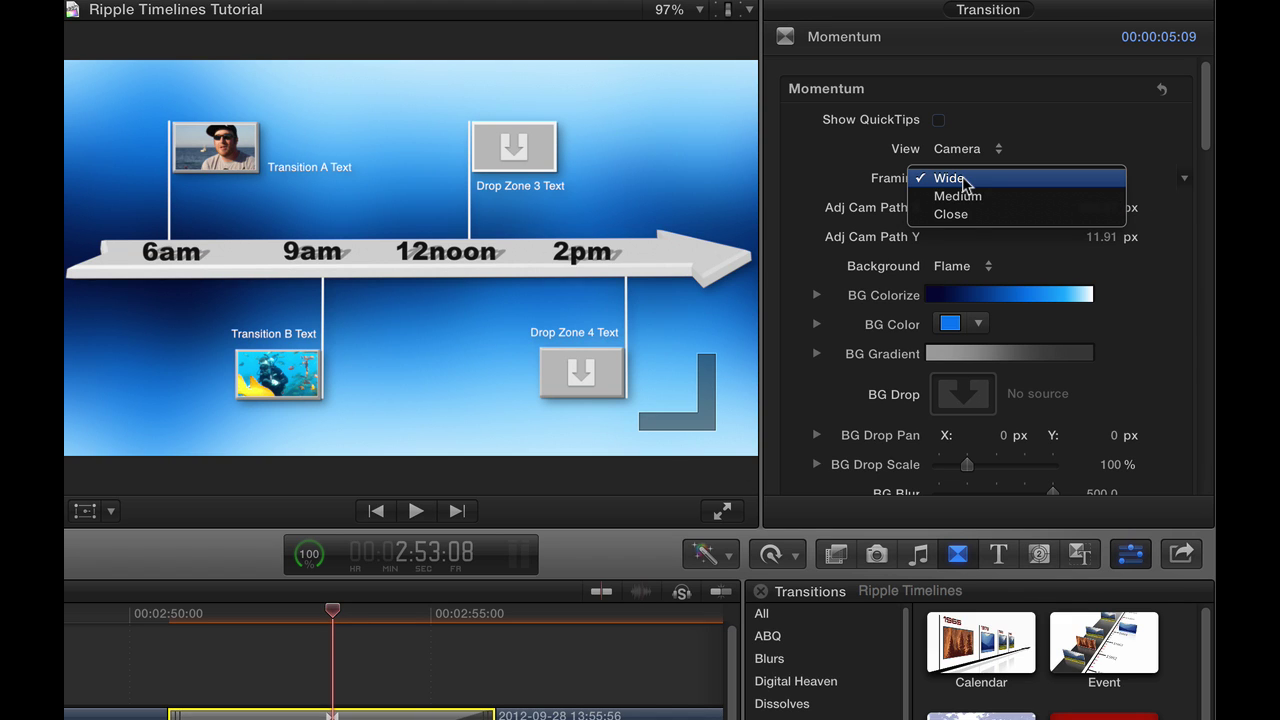
{"action": "left_click", "coordinate": [966, 215]}
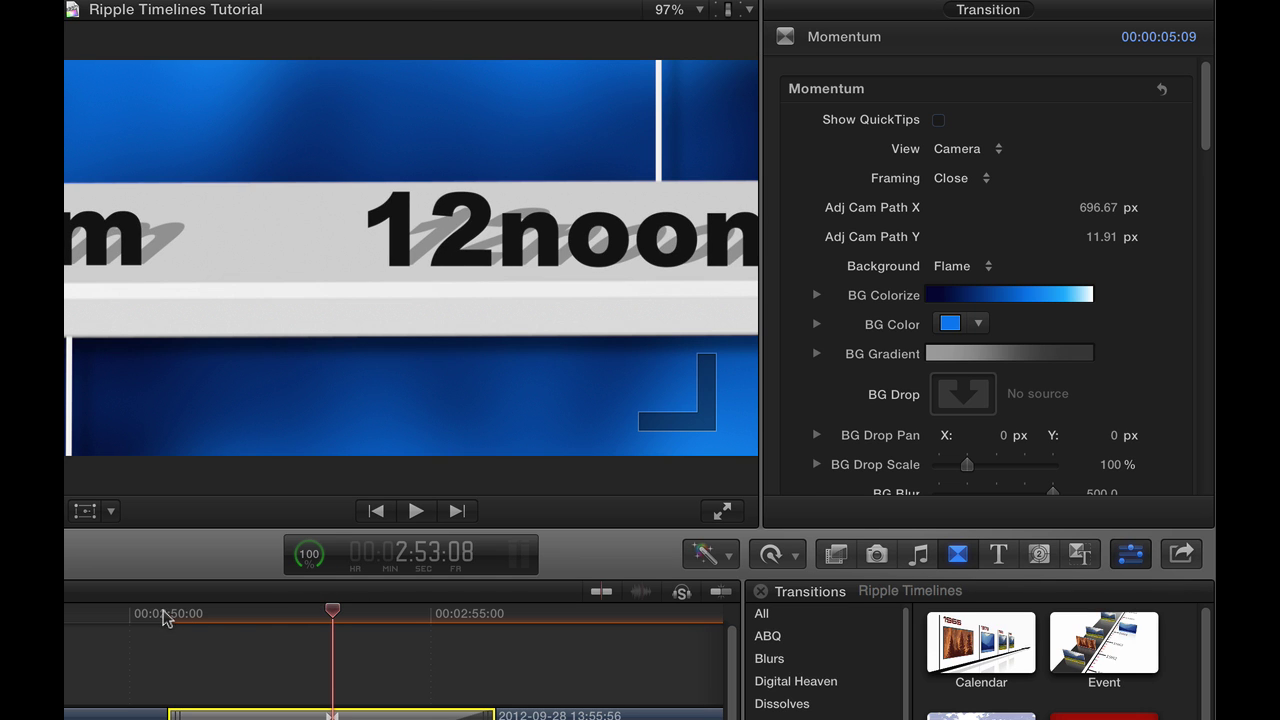
{"action": "left_click", "coordinate": [167, 614]}
{"action": "key", "text": "space"}
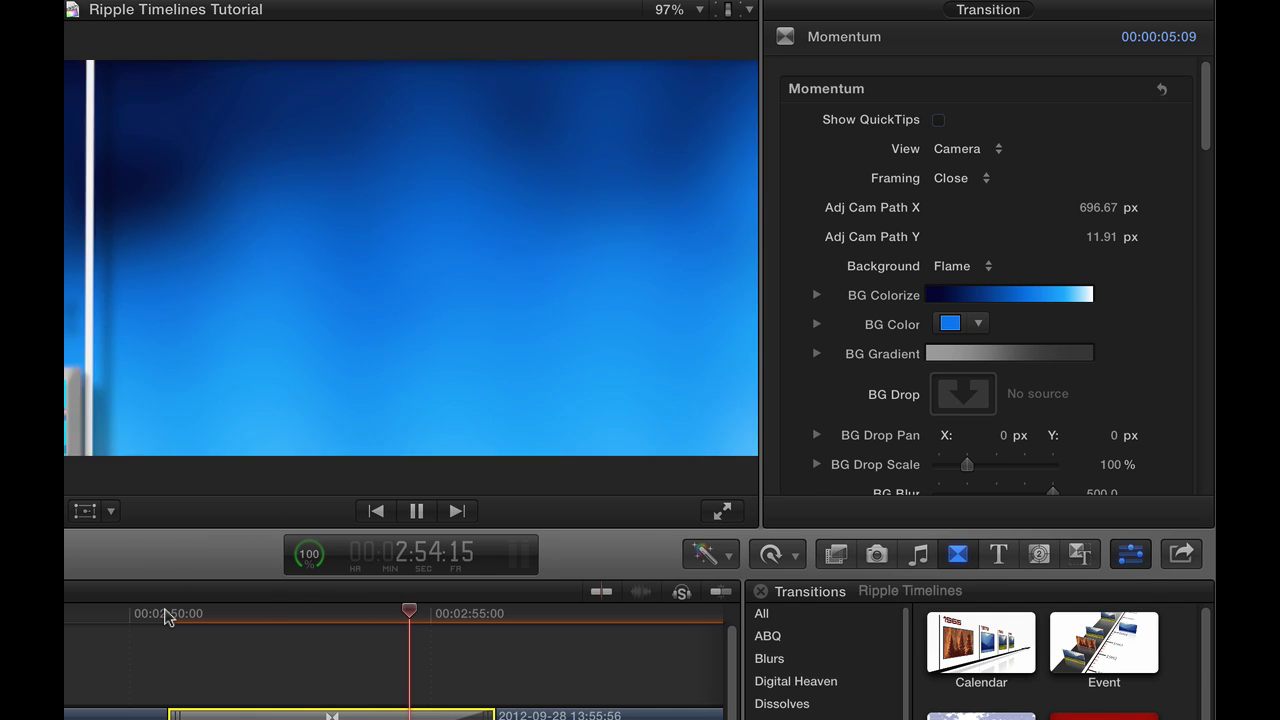
{"action": "key", "text": "space"}
- Adjust the camera path to X 137.89 px and Y -181.87 px so the Transition B picture is framed in close-up
{"action": "left_click", "coordinate": [329, 610]}
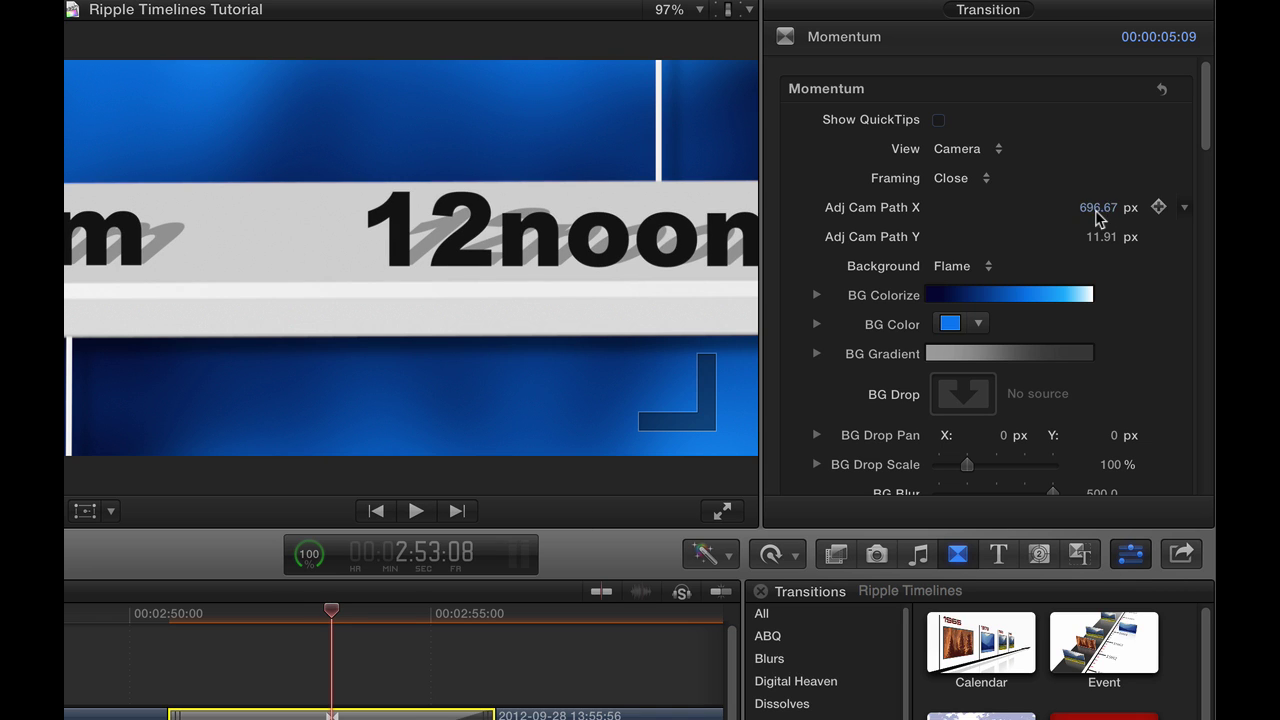
{"action": "left_click_drag", "start_coordinate": [1098, 207], "coordinate": [1030, 207]}
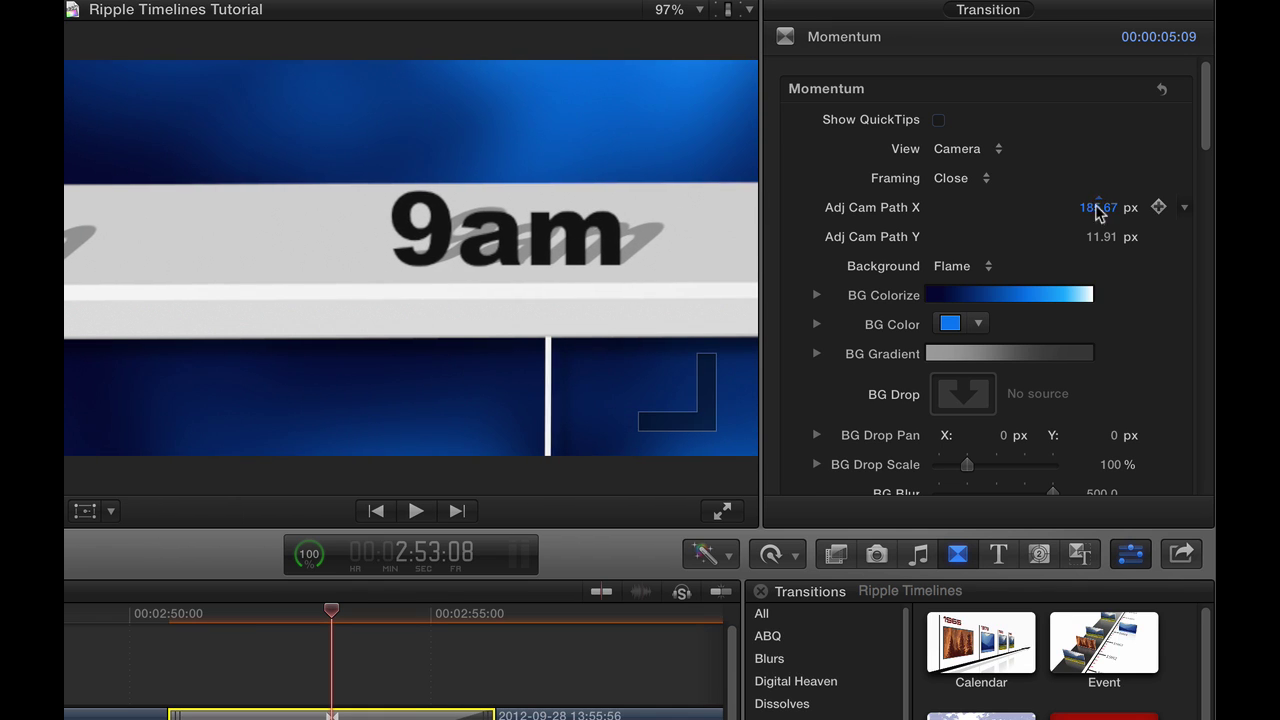
{"action": "left_click_drag", "start_coordinate": [1106, 242], "coordinate": [540, 525]}
{"action": "left_click_drag", "start_coordinate": [331, 610], "coordinate": [428, 611]}
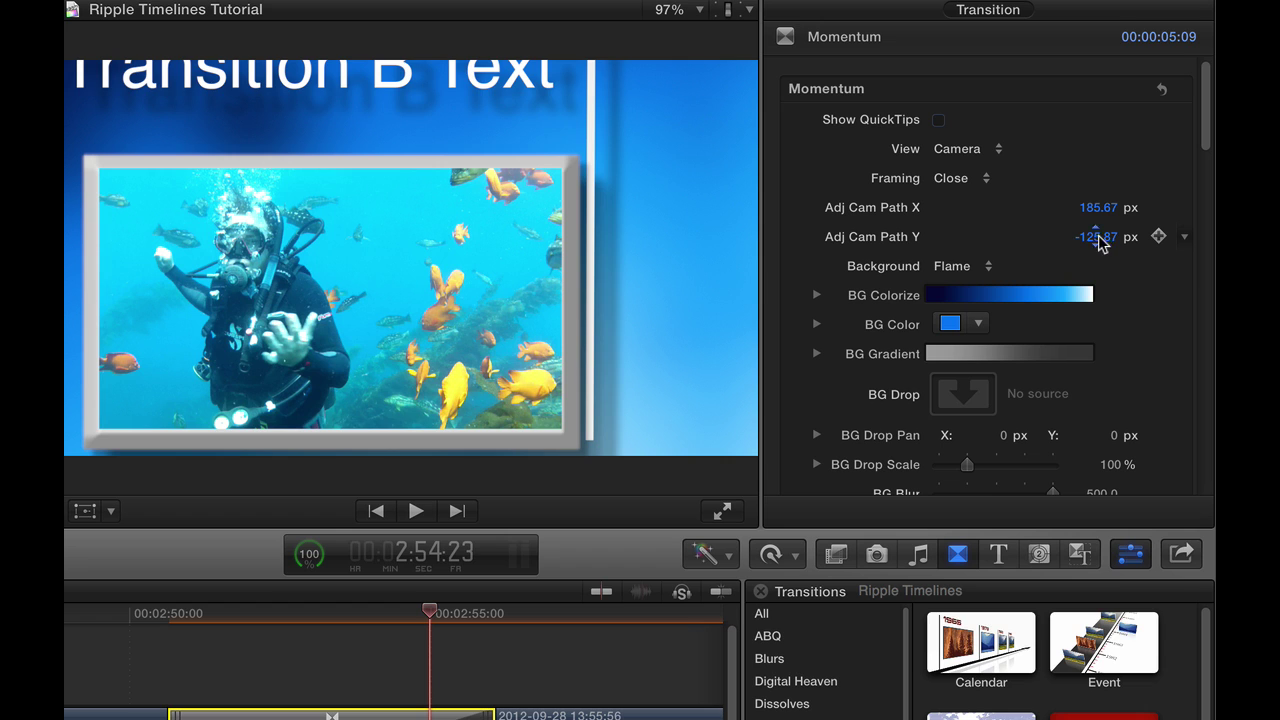
{"action": "left_click_drag", "start_coordinate": [1095, 236], "coordinate": [1100, 211]}
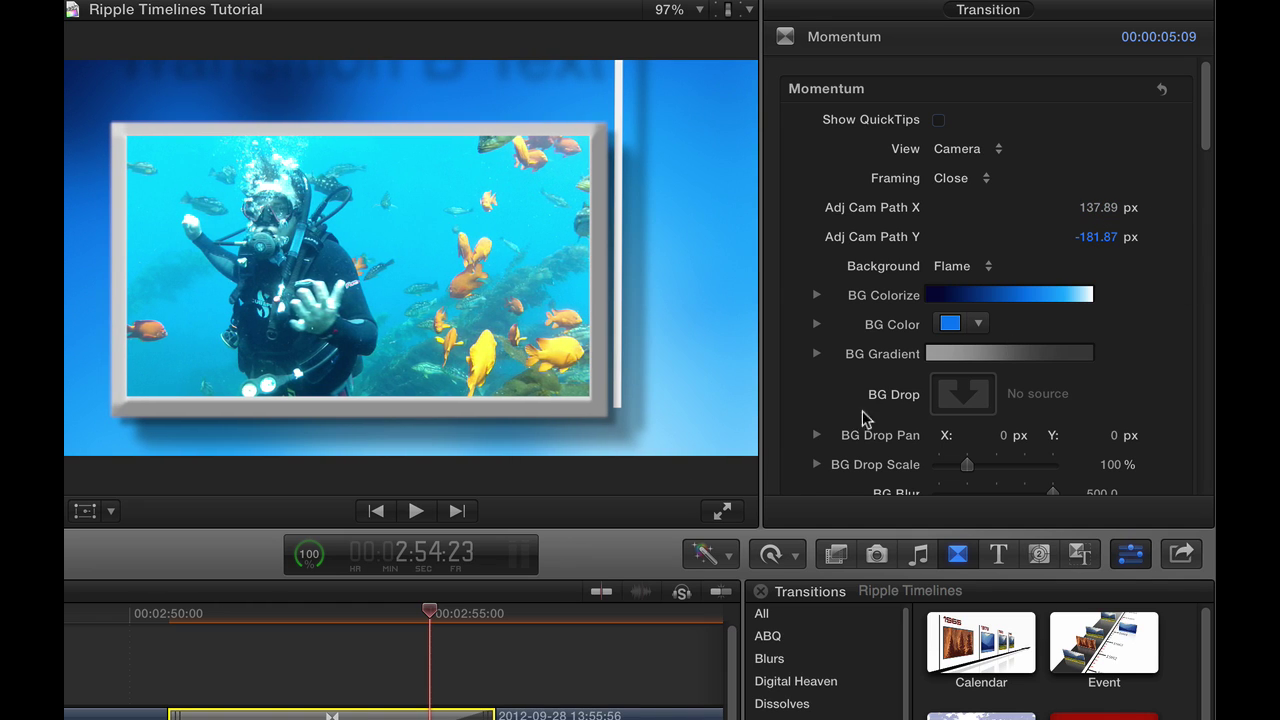
- Play and scrub through the transition to review the camera move in close framing
{"action": "left_click", "coordinate": [335, 613]}
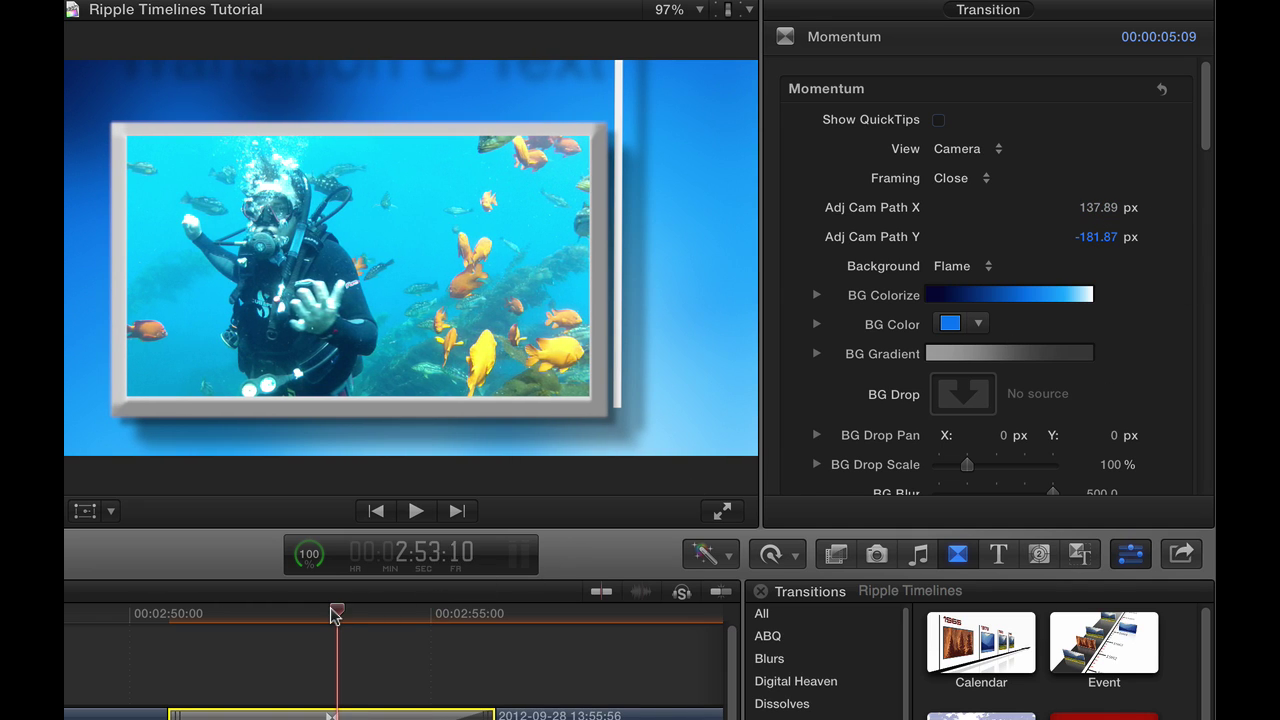
{"action": "left_click", "coordinate": [158, 613]}
{"action": "key", "text": "space"}
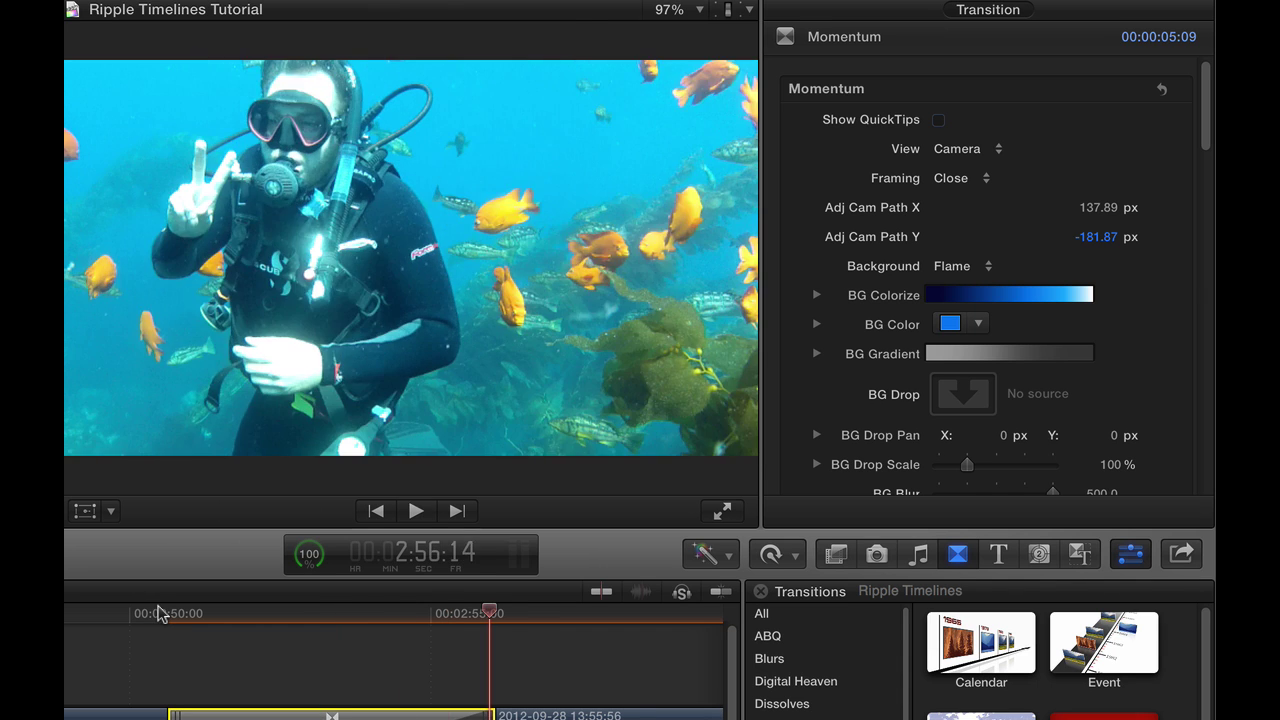
{"action": "left_click", "coordinate": [162, 613]}
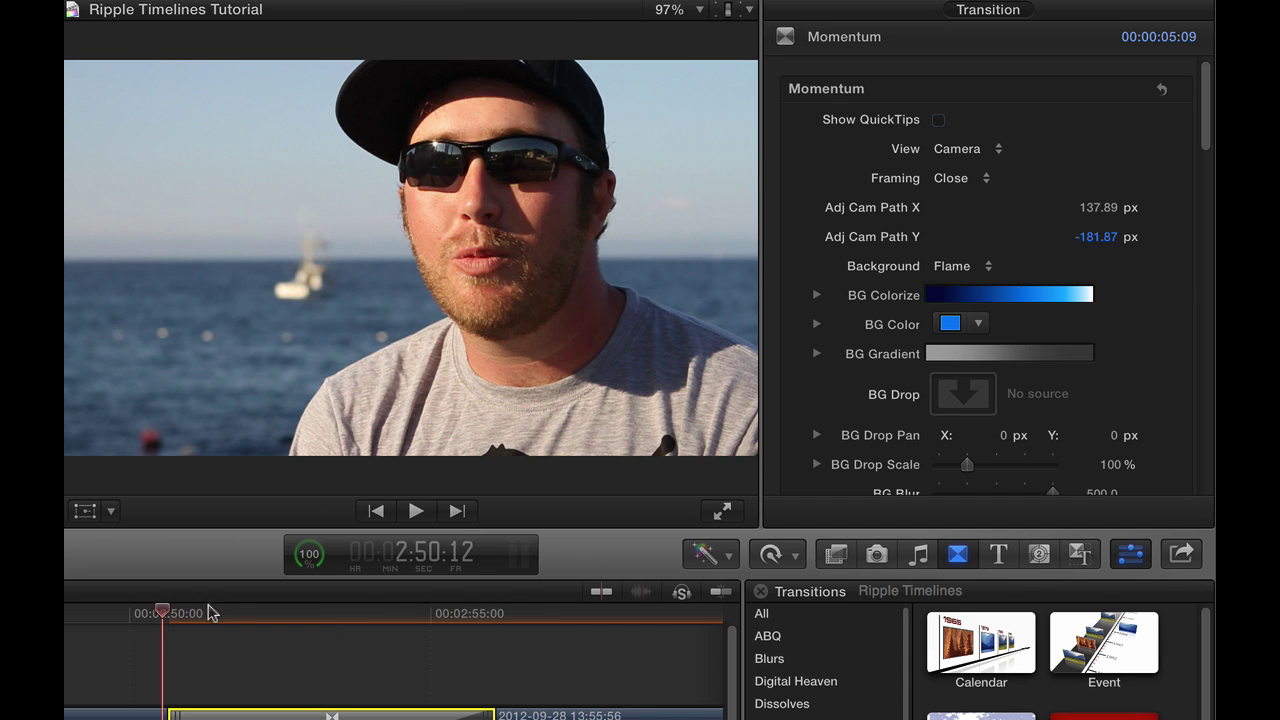
{"action": "left_click_drag", "start_coordinate": [230, 613], "coordinate": [455, 614]}
{"action": "left_click", "coordinate": [333, 611]}
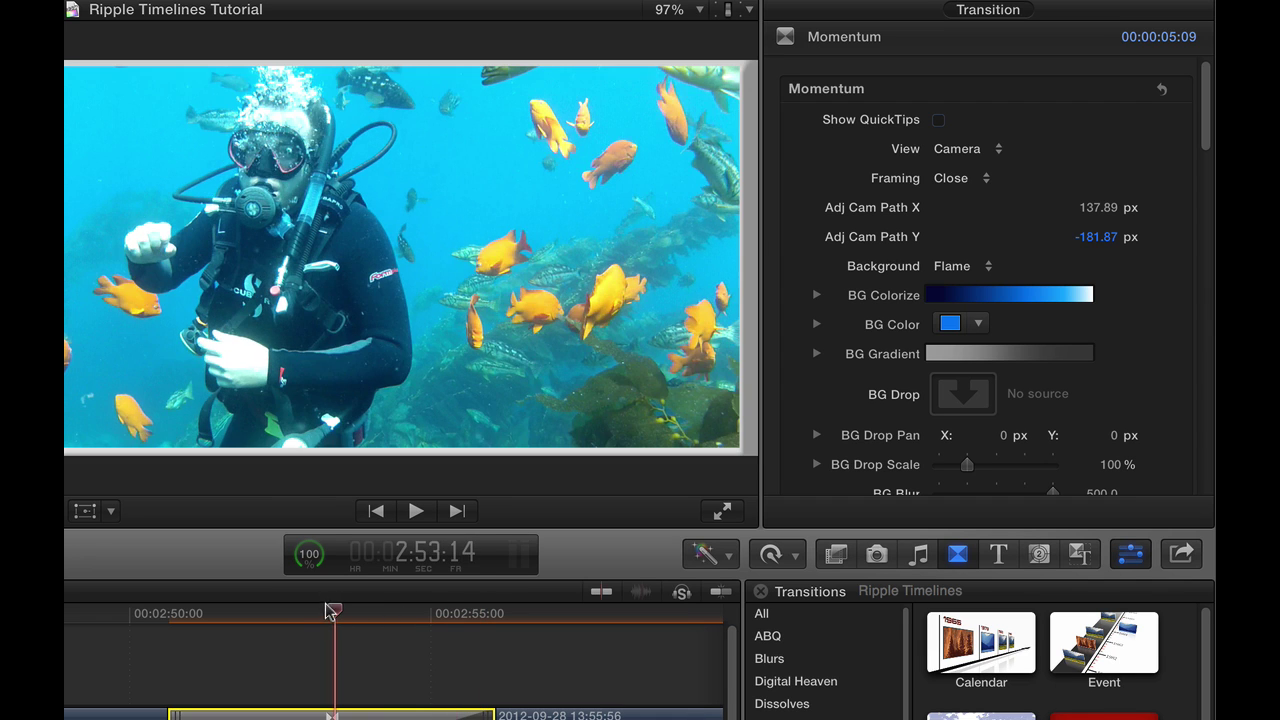
{"action": "left_click_drag", "start_coordinate": [300, 612], "coordinate": [336, 612]}
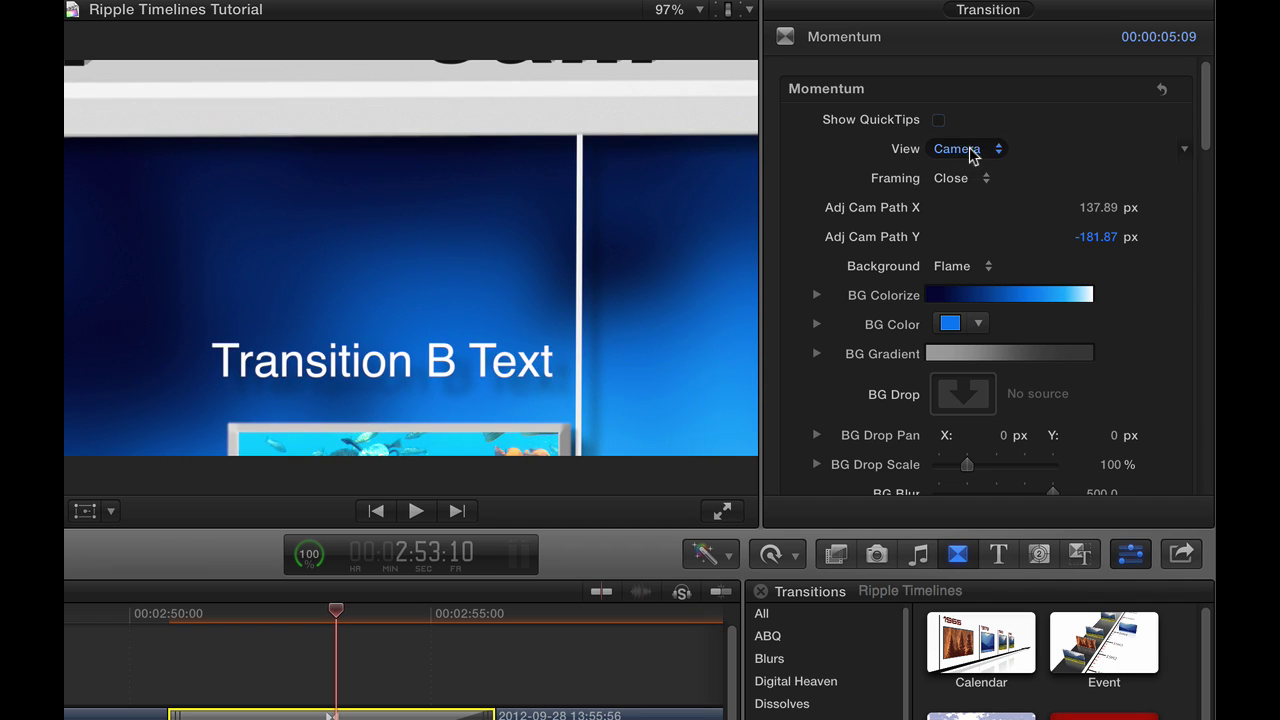
- Set the framing back to Wide and reset both Adj Cam Path Y and Adj Cam Path X to 0
{"action": "left_click", "coordinate": [972, 185]}
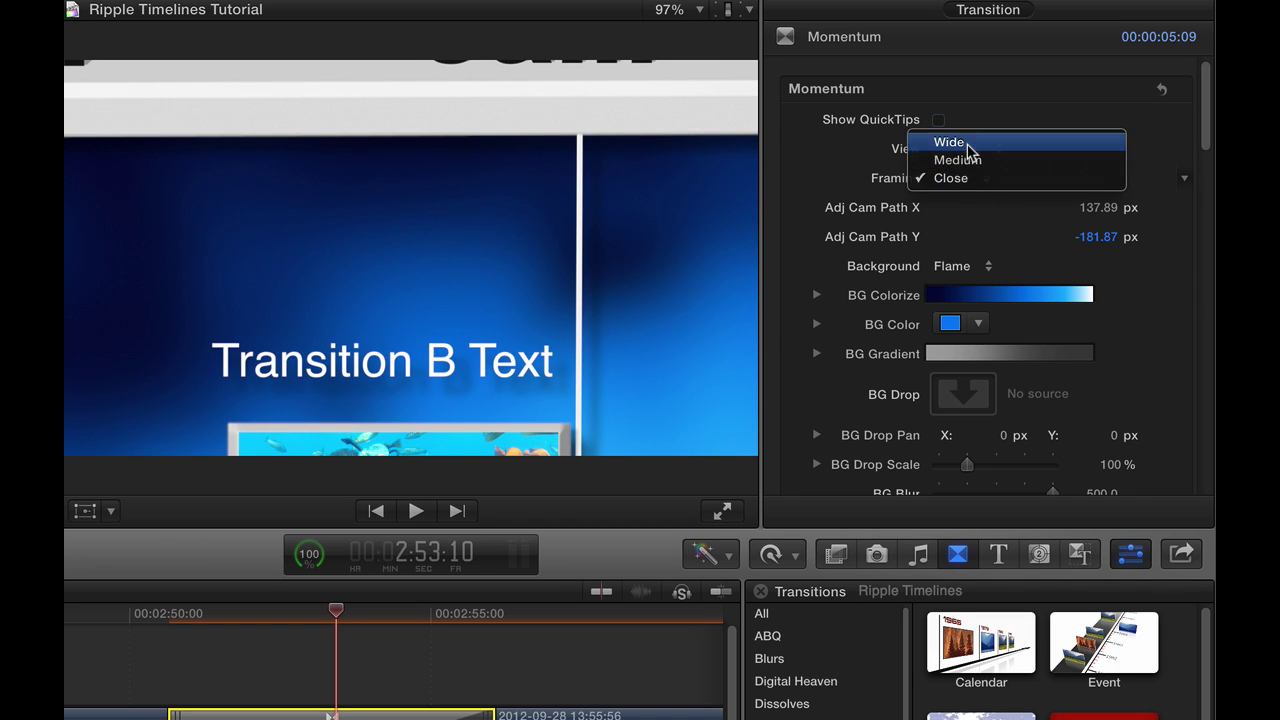
{"action": "left_click", "coordinate": [950, 142]}
{"action": "type", "text": "0"}
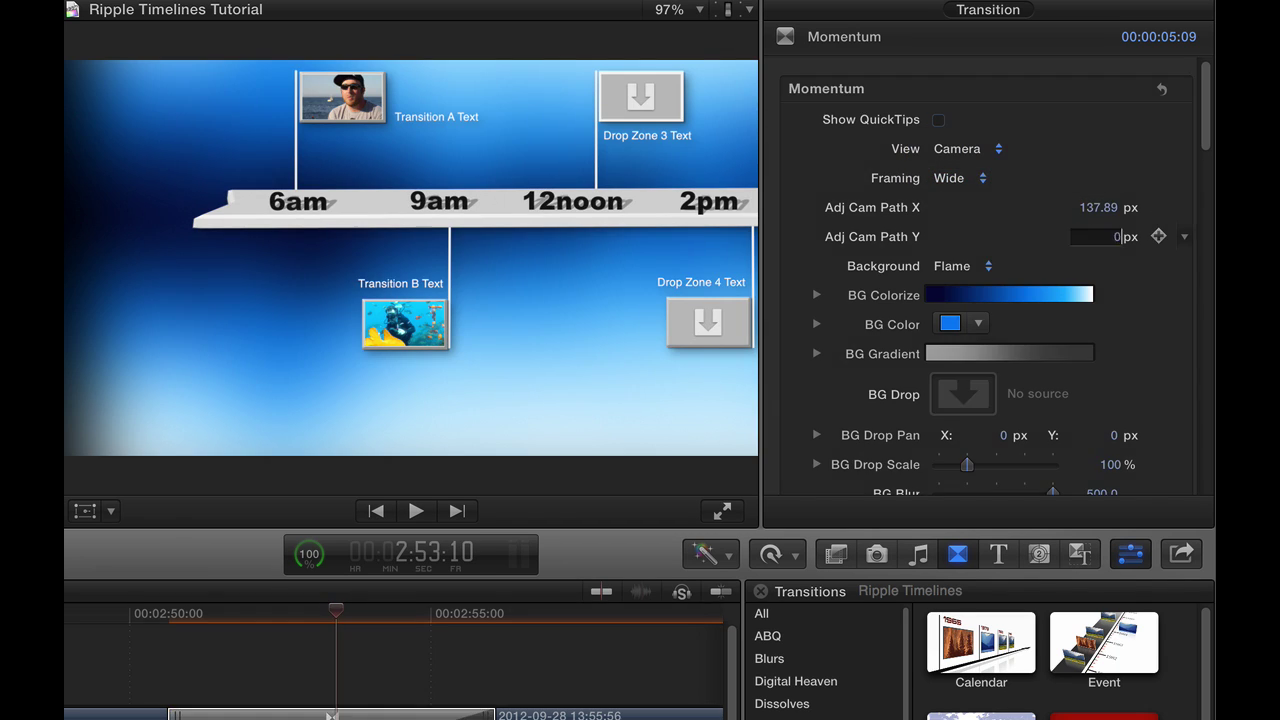
{"action": "key", "text": "Return"}
{"action": "left_click", "coordinate": [1106, 207]}
{"action": "type", "text": "0"}
{"action": "key", "text": "Return"}
- Set Adj Cam Path X to 729 px to fit the whole arrow in the camera's frame
{"action": "left_click", "coordinate": [1108, 207]}
{"action": "type", "text": "150"}
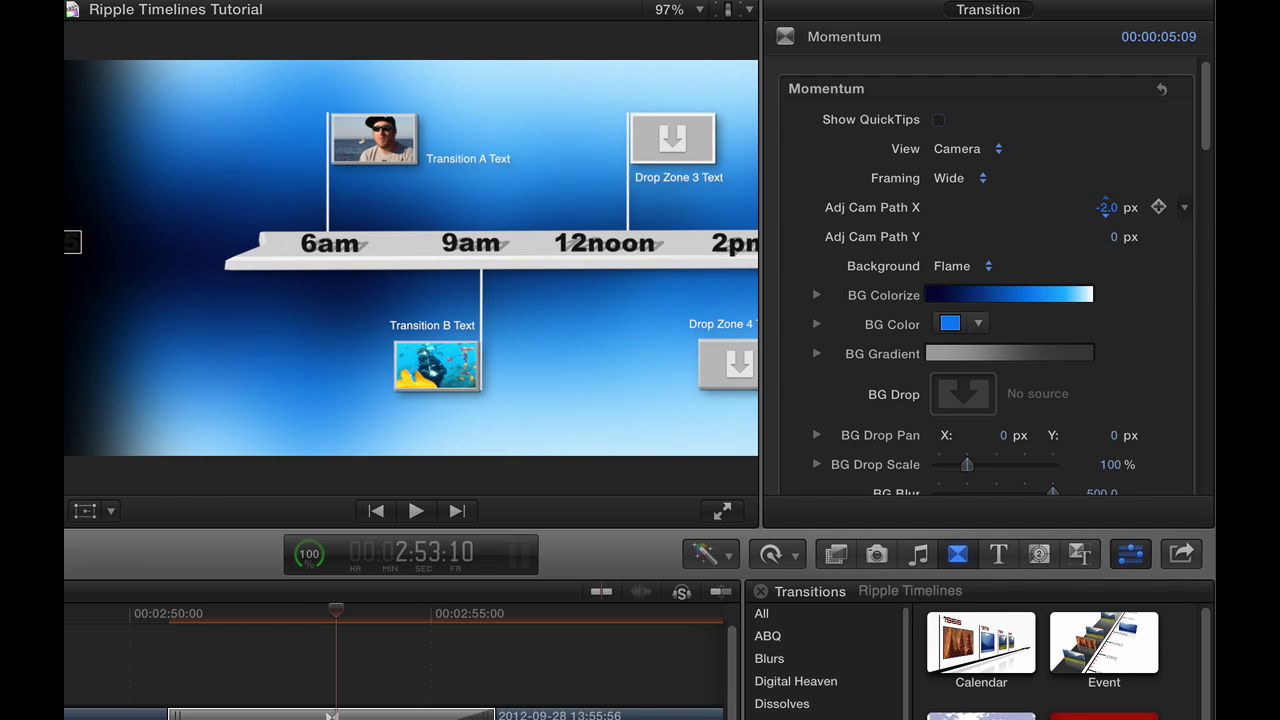
{"action": "key", "text": "Return"}
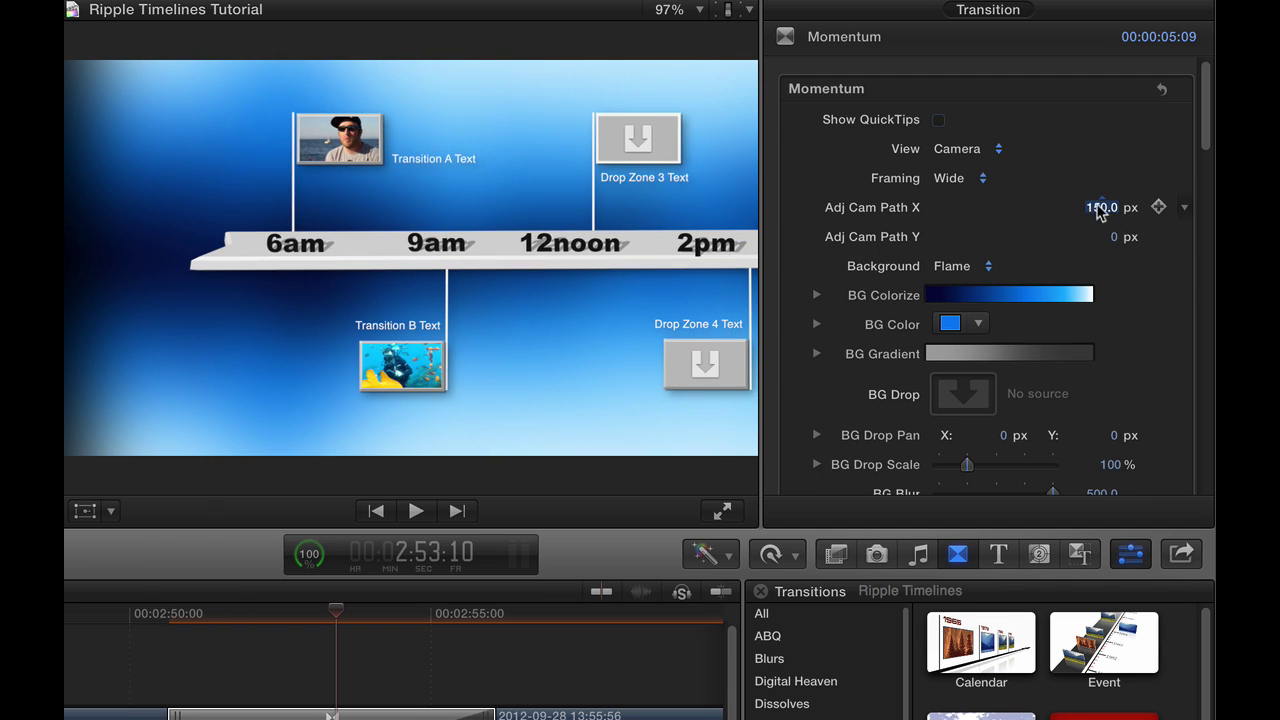
{"action": "left_click_drag", "start_coordinate": [1100, 215], "coordinate": [1102, 212]}
{"action": "left_click", "coordinate": [1102, 207]}
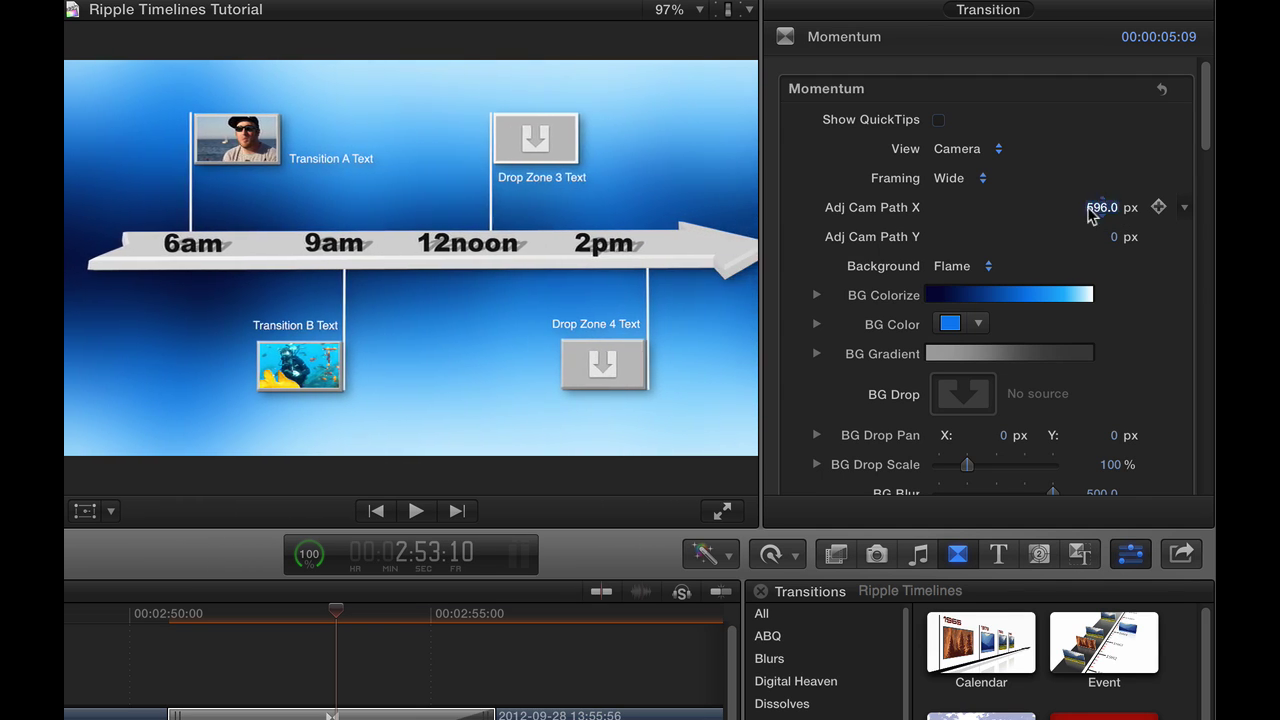
{"action": "type", "text": "729"}
{"action": "key", "text": "Return"}
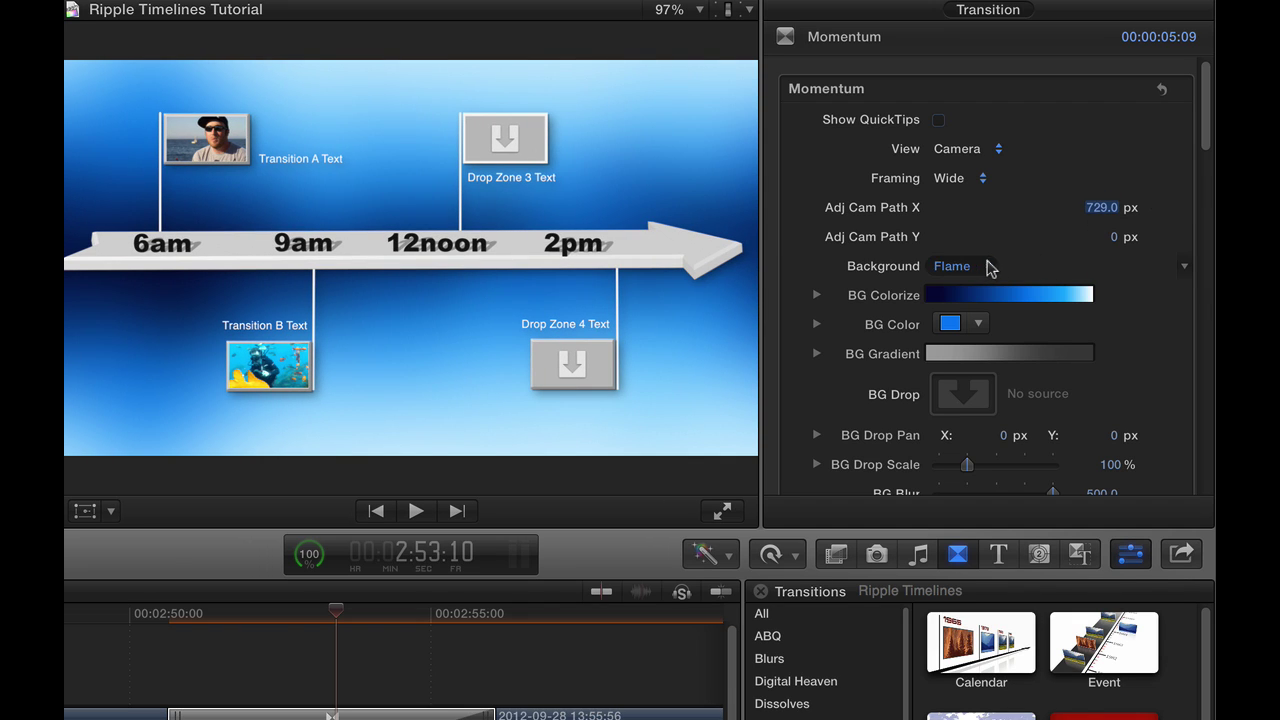
{"action": "left_click", "coordinate": [988, 268]}
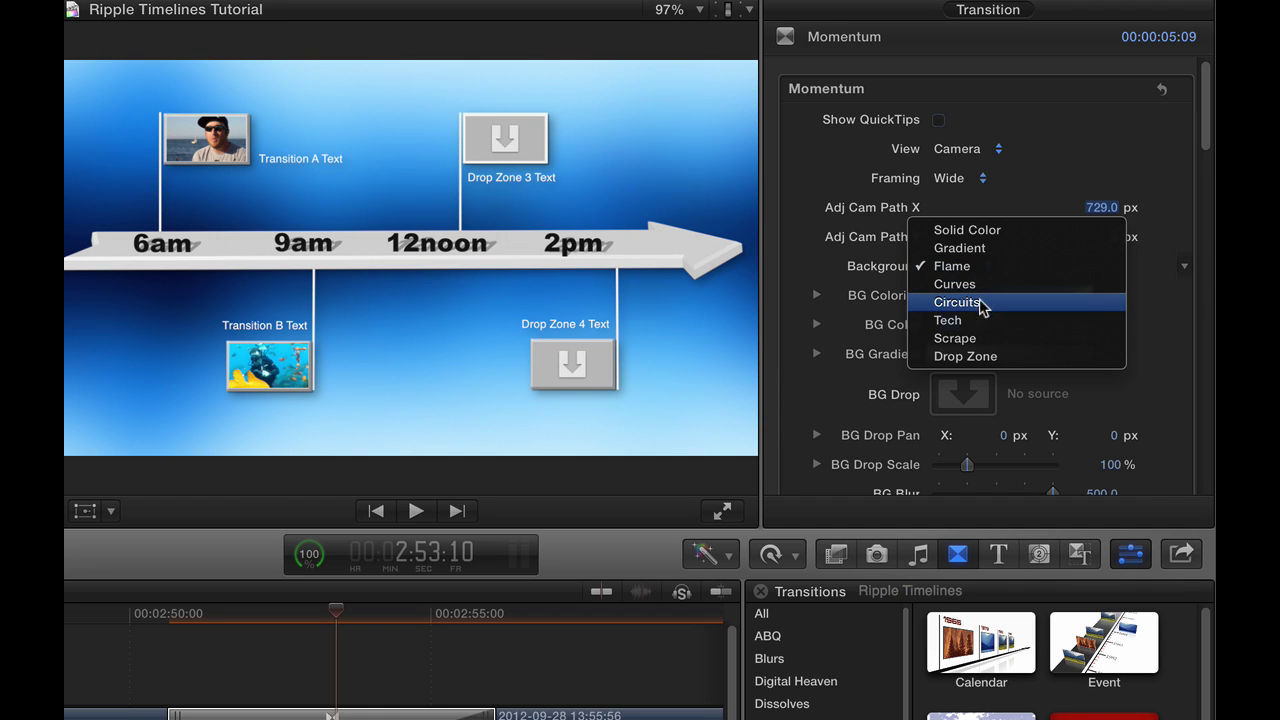
{"action": "key", "text": "Up"}
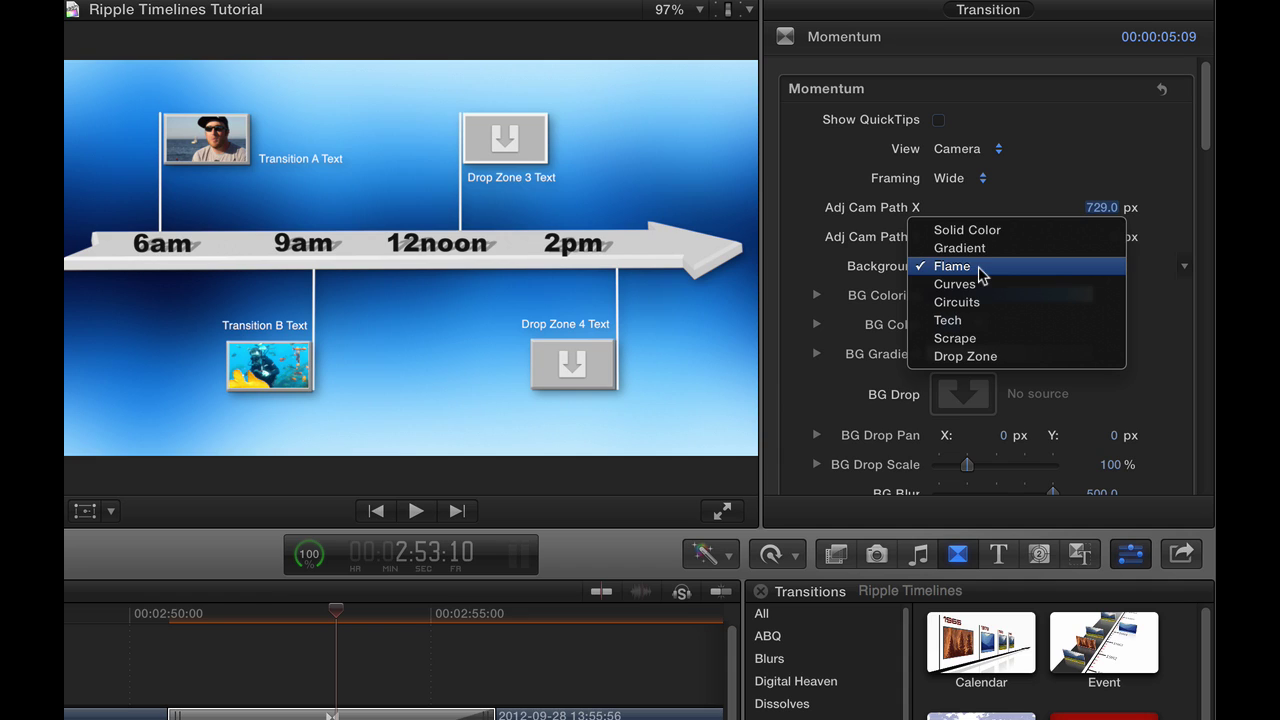
{"action": "key", "text": "Up"}
{"action": "key", "text": "Up"}
{"action": "key", "text": "Down"}
{"action": "left_click", "coordinate": [985, 268]}
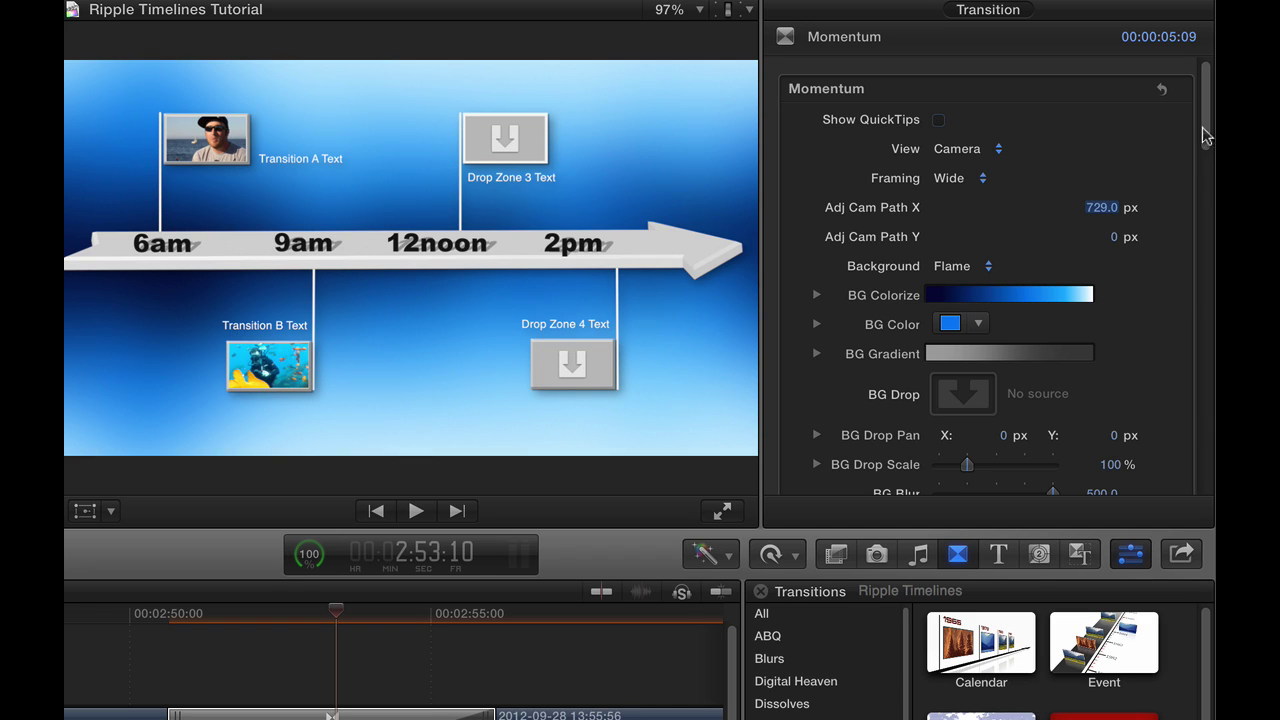
- Set BG Blur to 0 and try the Curves, Circuits, Tech and Scrape backgrounds in turn
{"action": "scroll", "coordinate": [1203, 142], "scroll_direction": "down", "scroll_amount": 3}
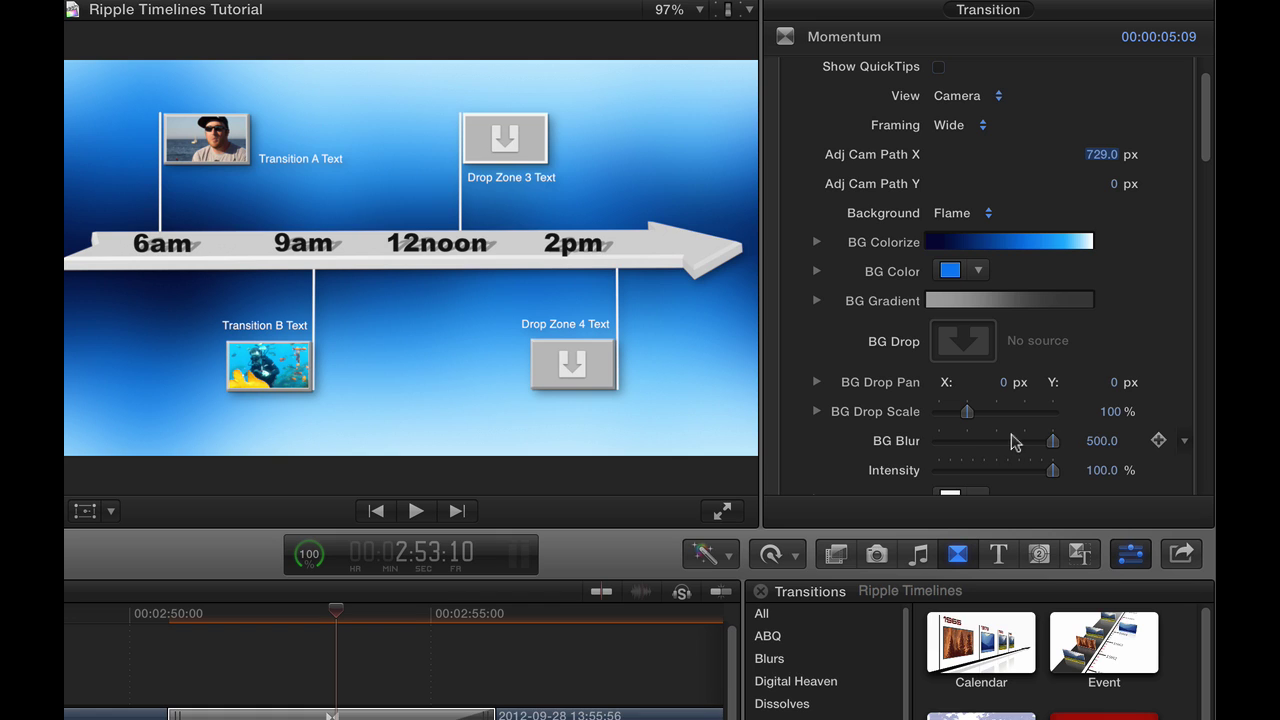
{"action": "left_click_drag", "start_coordinate": [1048, 441], "coordinate": [910, 443]}
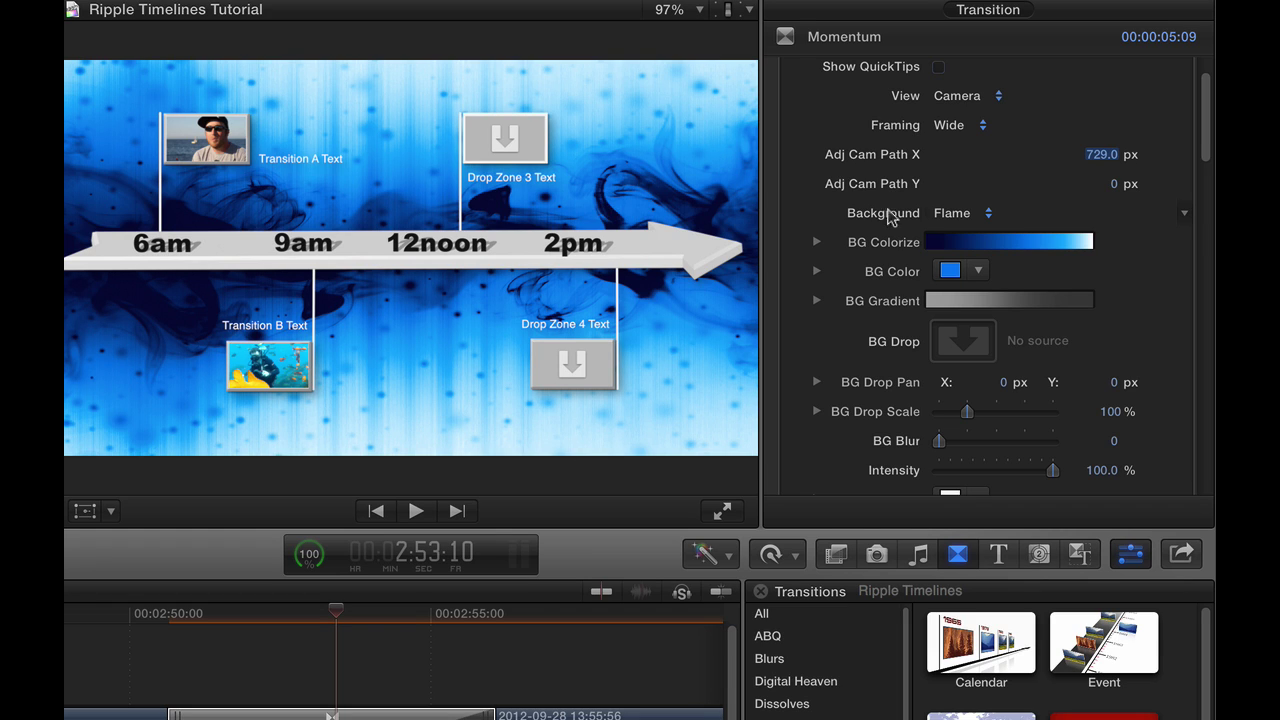
{"action": "left_click", "coordinate": [962, 214]}
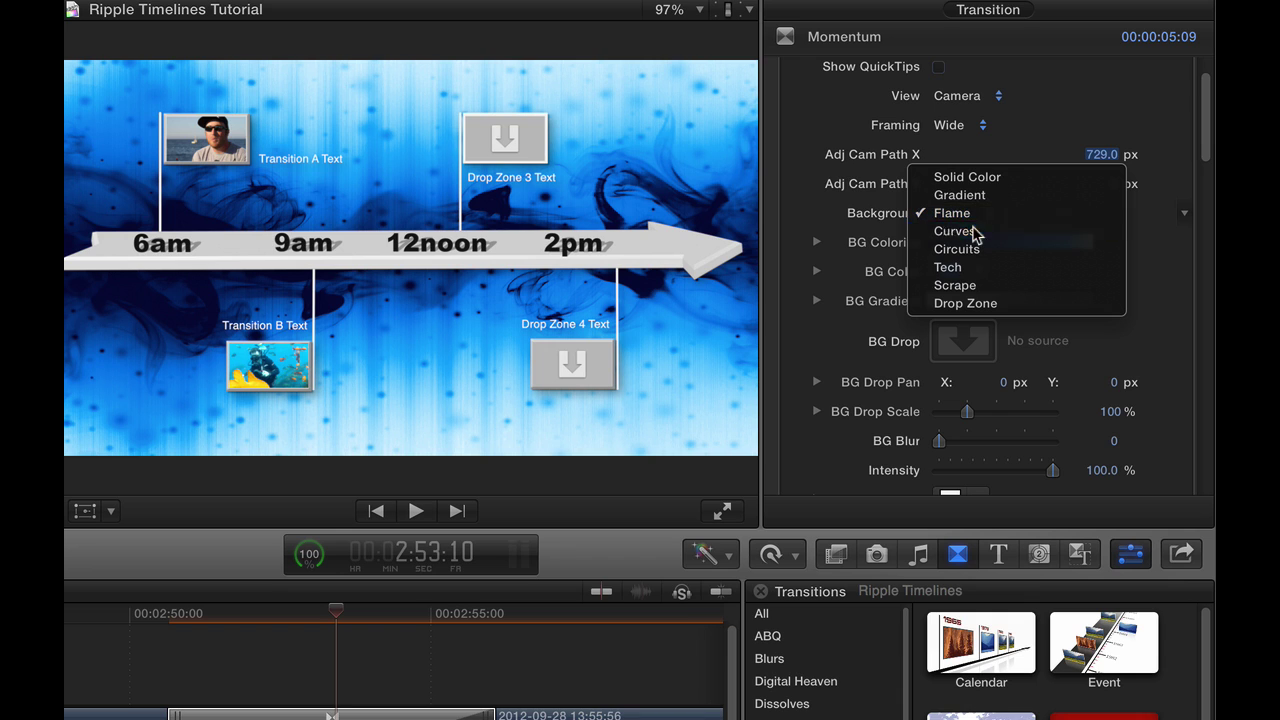
{"action": "left_click", "coordinate": [970, 228]}
{"action": "left_click", "coordinate": [971, 214]}
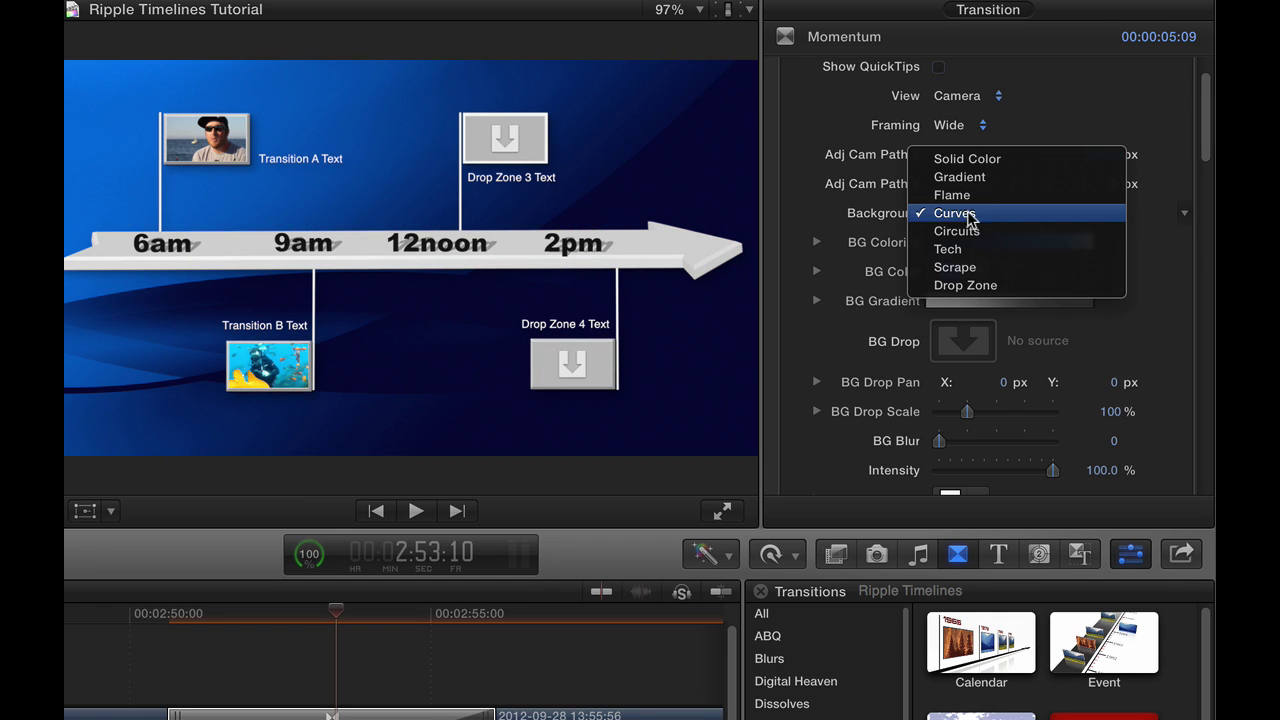
{"action": "left_click", "coordinate": [971, 227]}
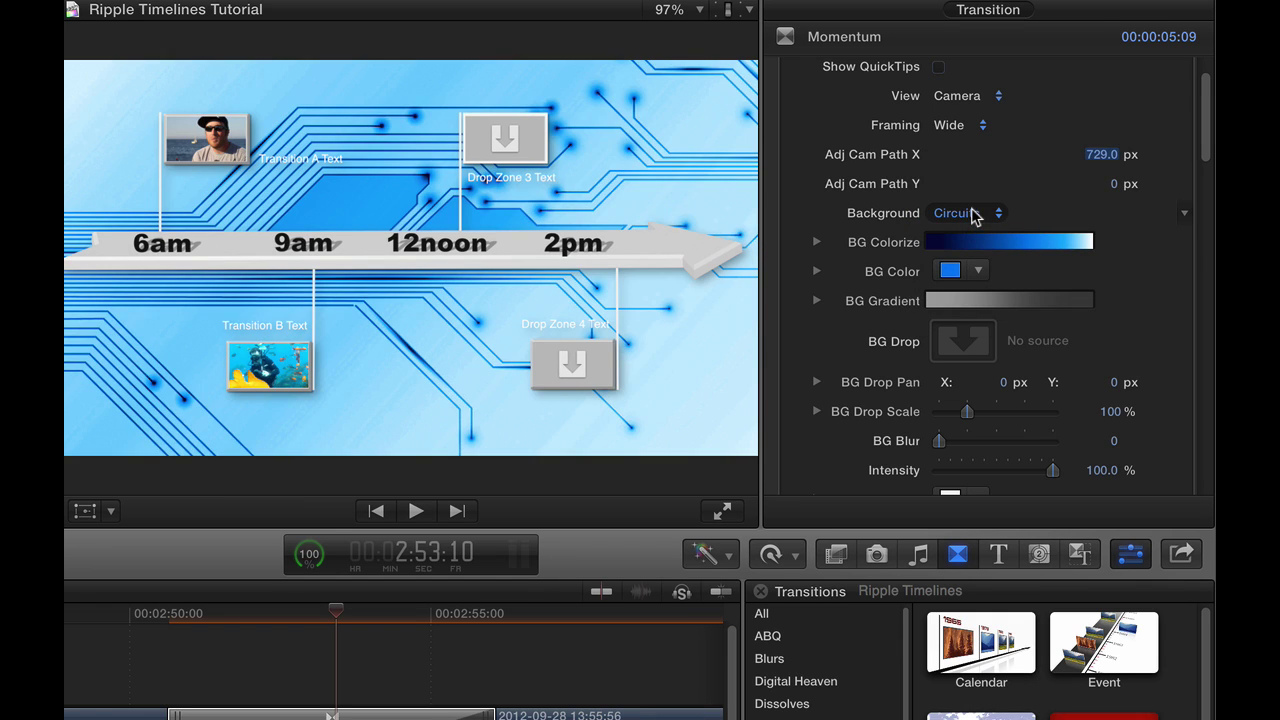
{"action": "left_click", "coordinate": [971, 214]}
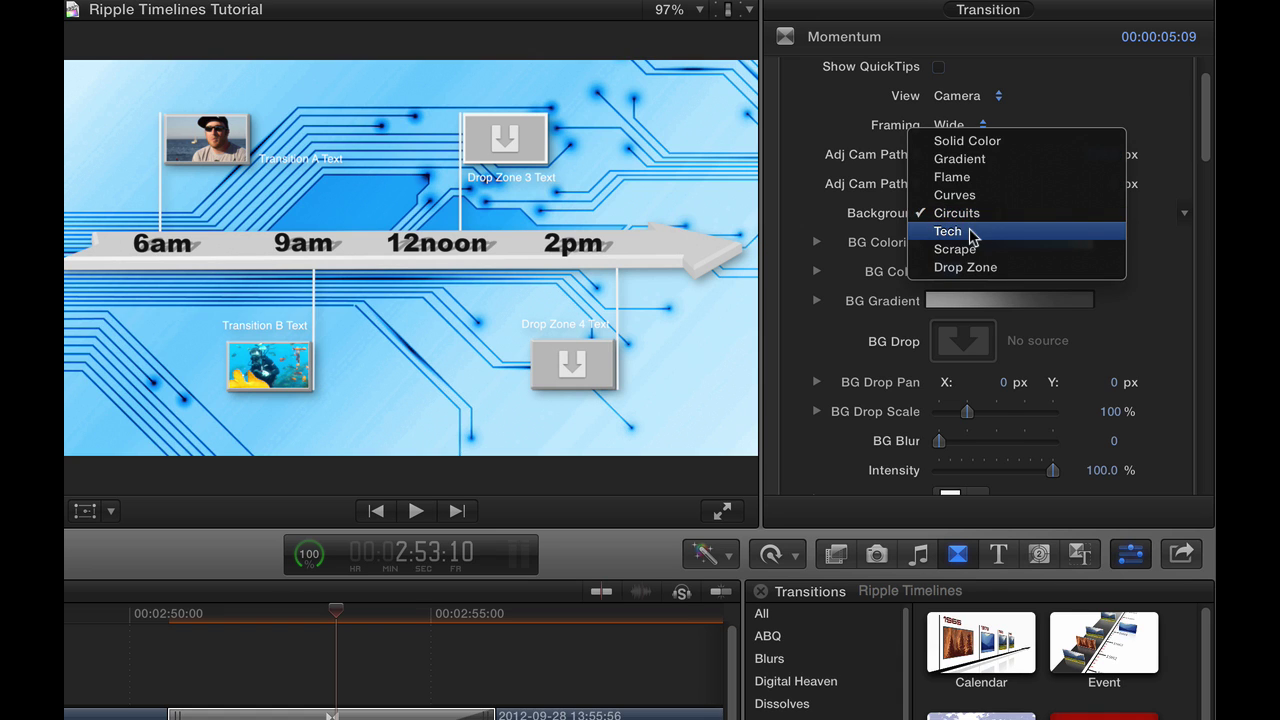
{"action": "left_click", "coordinate": [975, 231]}
{"action": "left_click", "coordinate": [969, 215]}
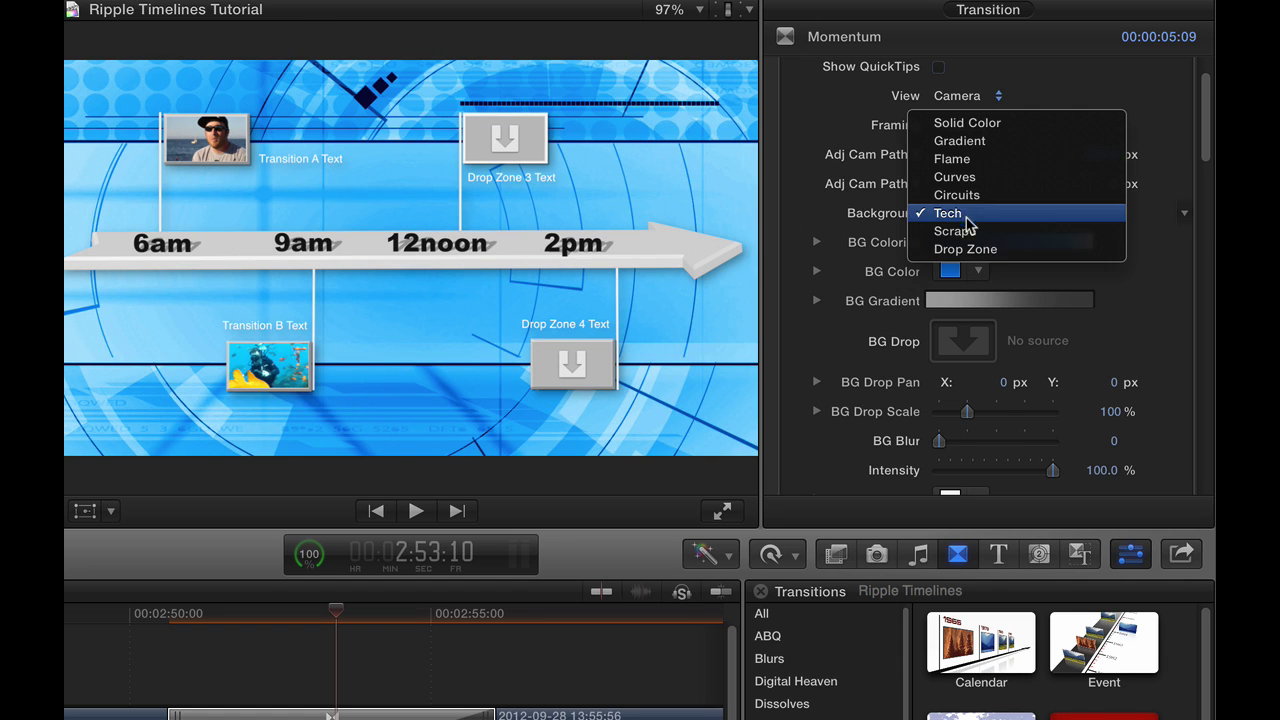
{"action": "left_click", "coordinate": [970, 229]}
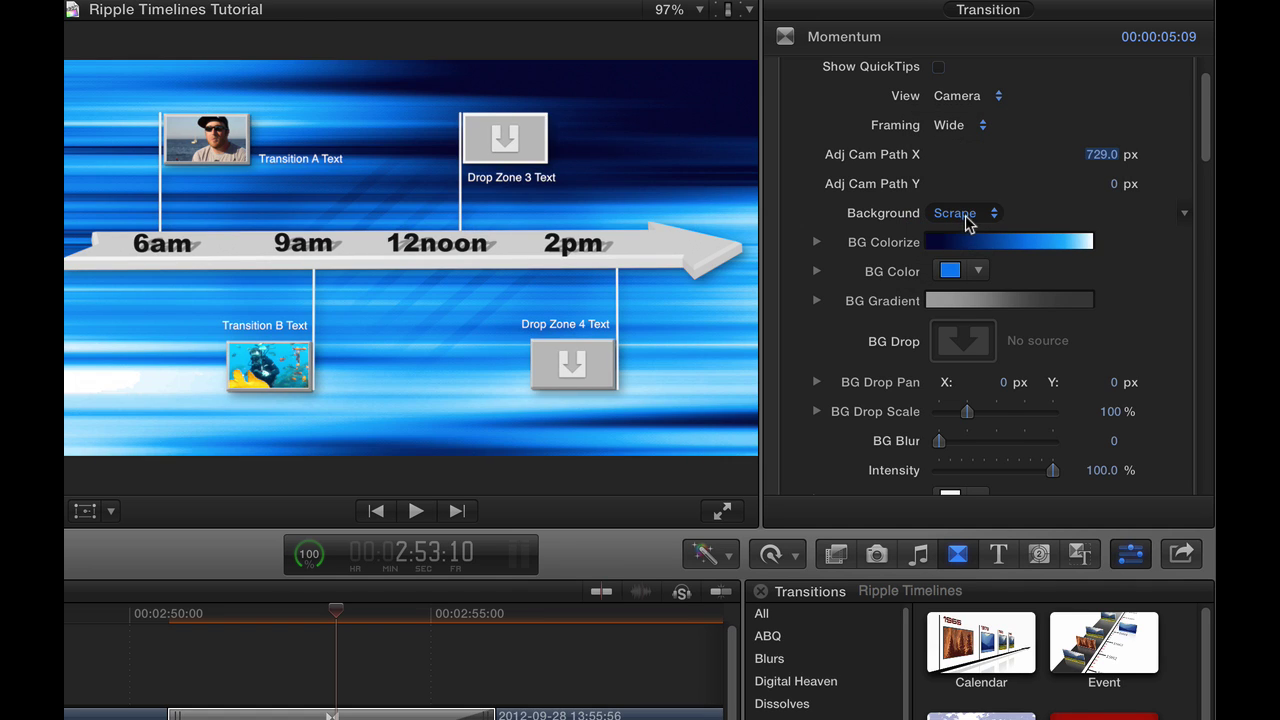
- Set the Background to Circuits and recolour the first two BG Colorize gradient tags medium green and bright green
{"action": "left_click", "coordinate": [968, 218]}
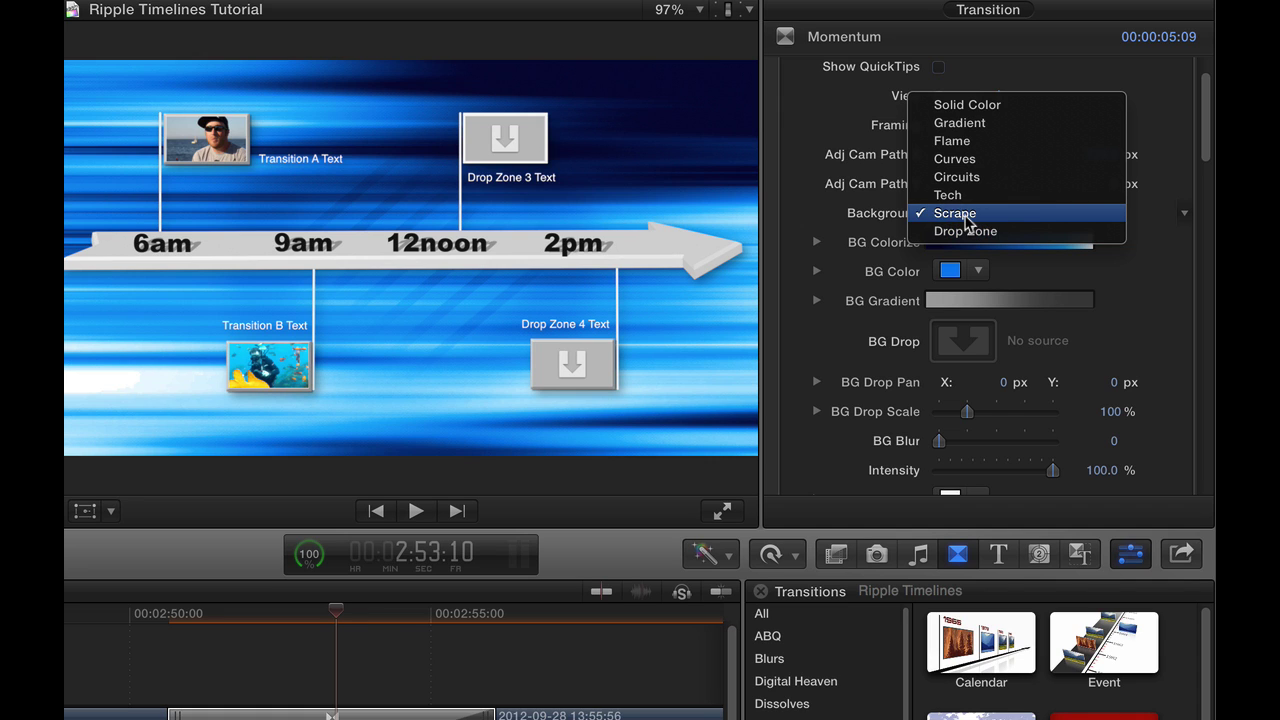
{"action": "left_click", "coordinate": [968, 178]}
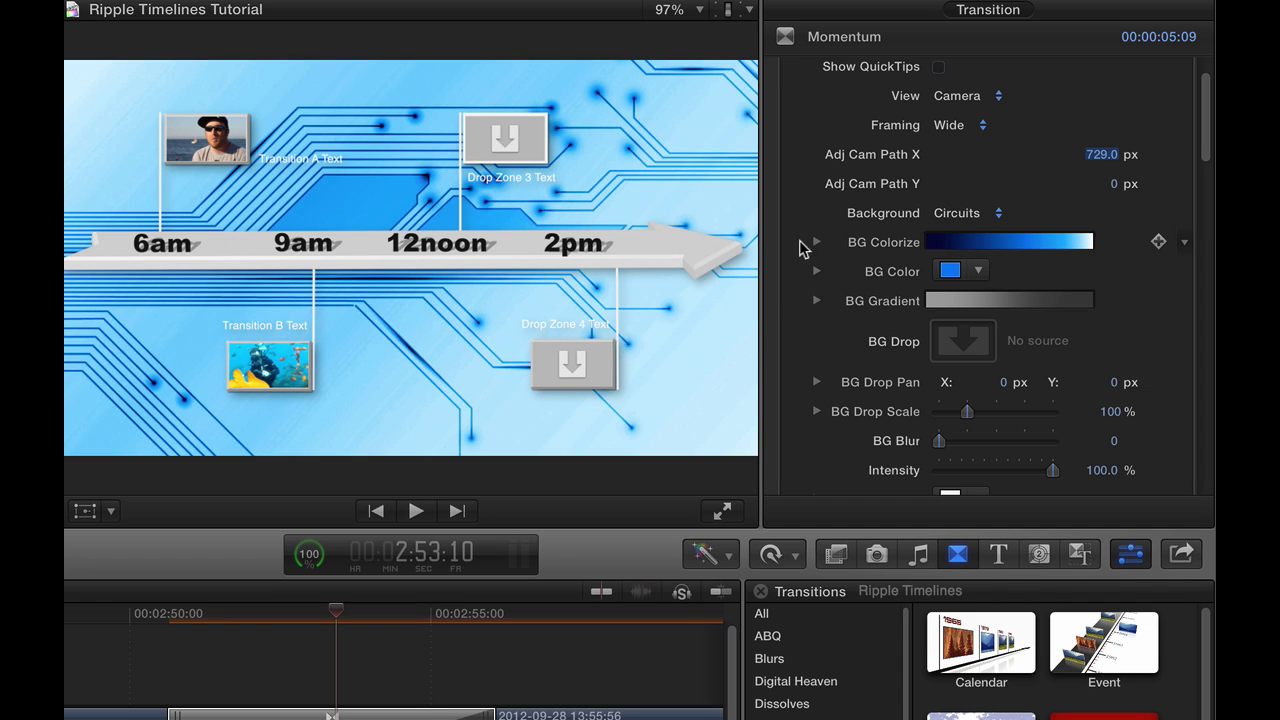
{"action": "left_click", "coordinate": [818, 244]}
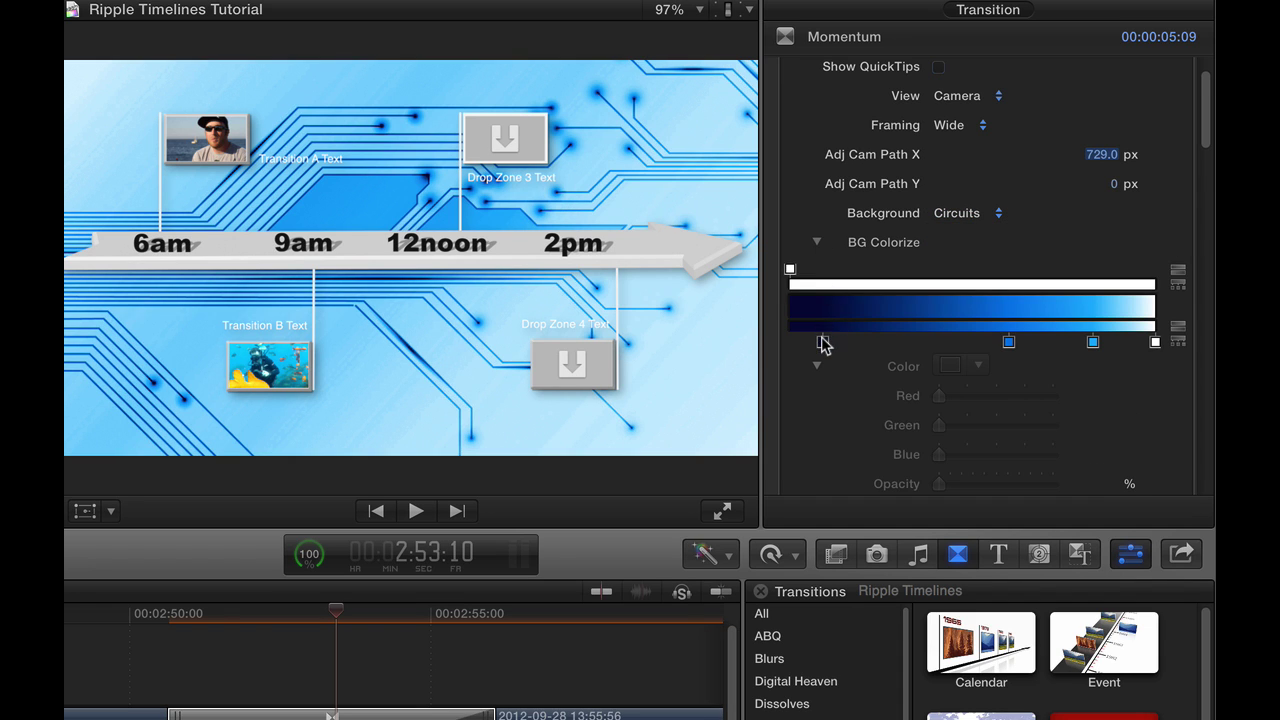
{"action": "left_click_drag", "start_coordinate": [823, 343], "coordinate": [876, 286]}
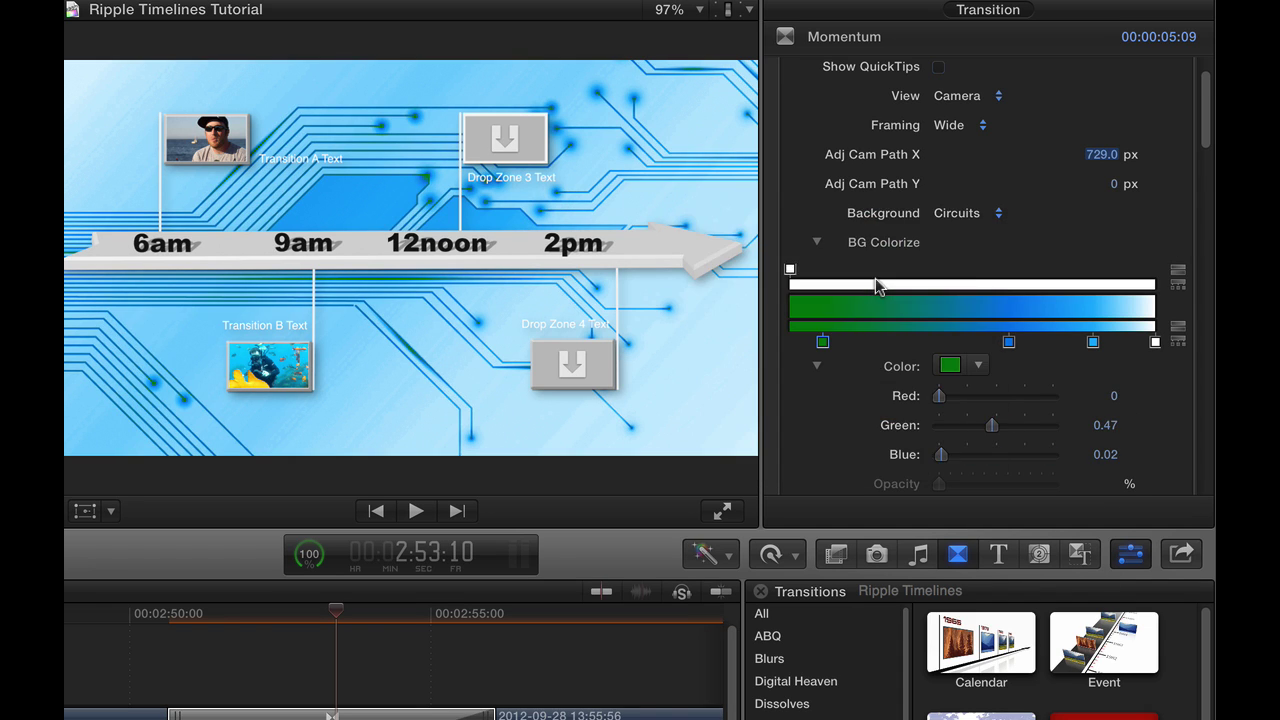
{"action": "left_click_drag", "start_coordinate": [1009, 342], "coordinate": [1050, 279]}
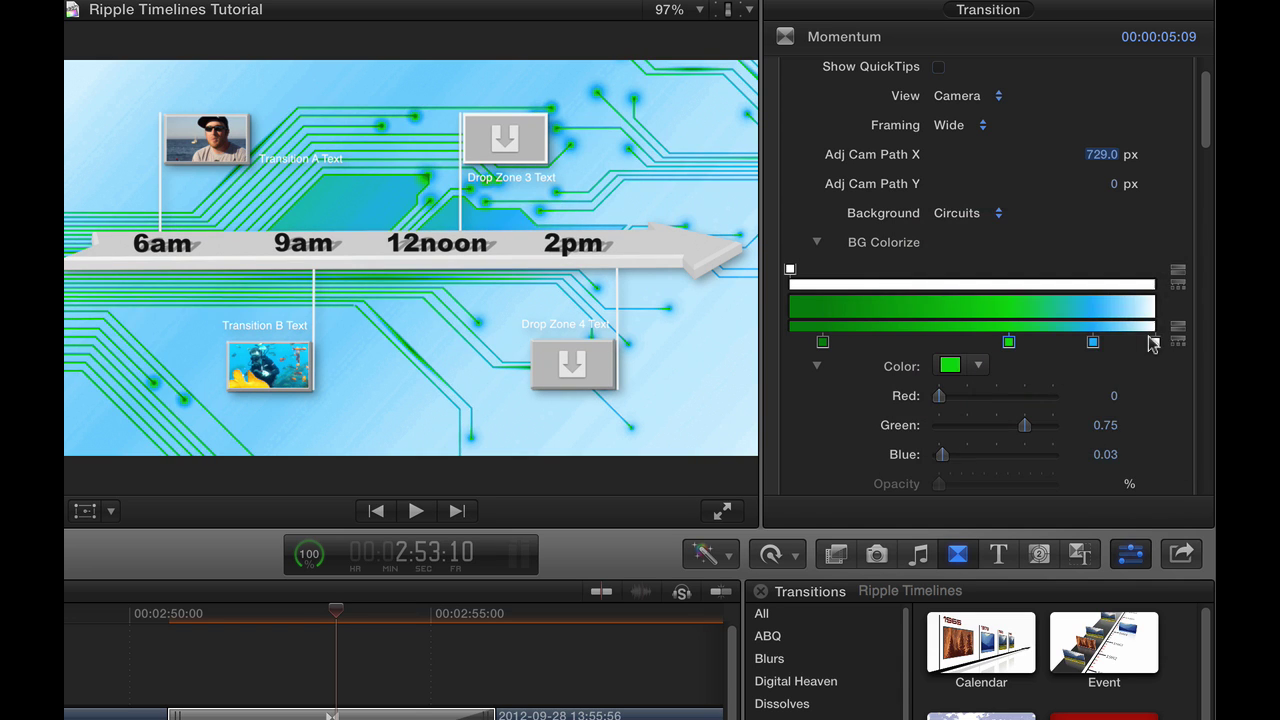
- Recolour the last two BG Colorize tags very dark green and move the bright green tag closer to the first tag
{"action": "left_click_drag", "start_coordinate": [1153, 343], "coordinate": [1117, 267]}
{"action": "left_click_drag", "start_coordinate": [1008, 340], "coordinate": [950, 340]}
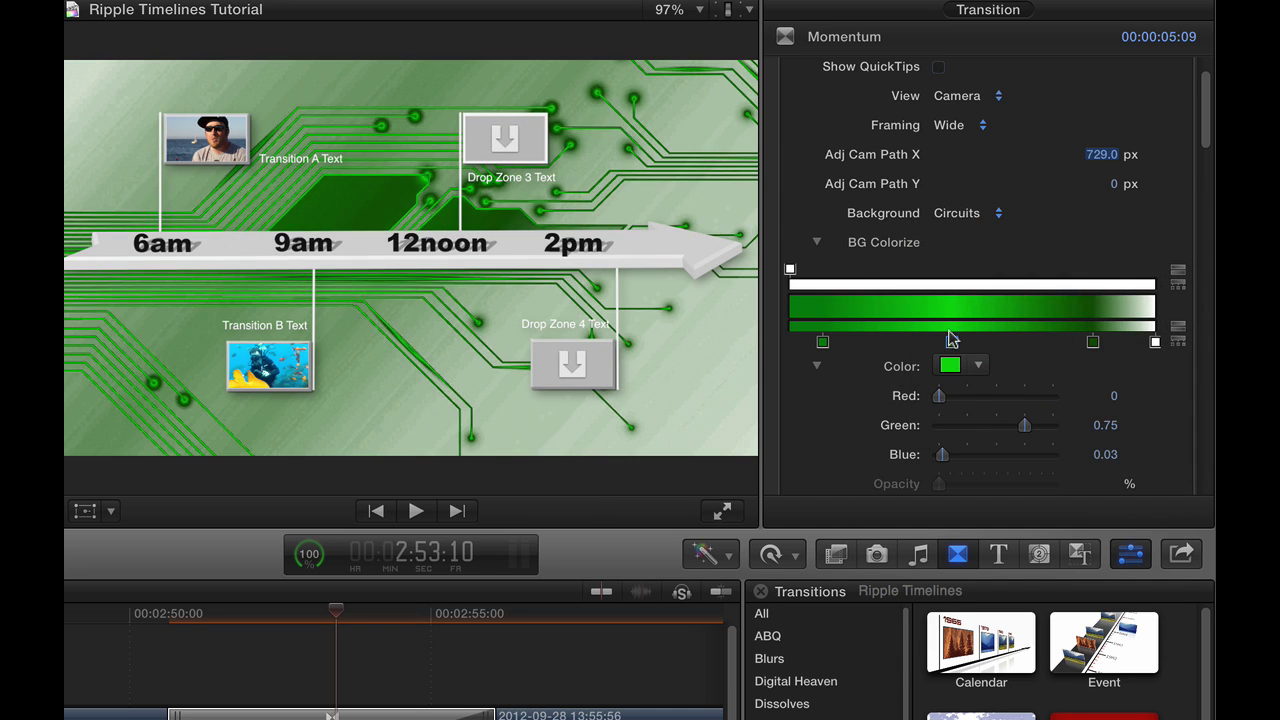
{"action": "left_click_drag", "start_coordinate": [1155, 342], "coordinate": [1090, 280]}
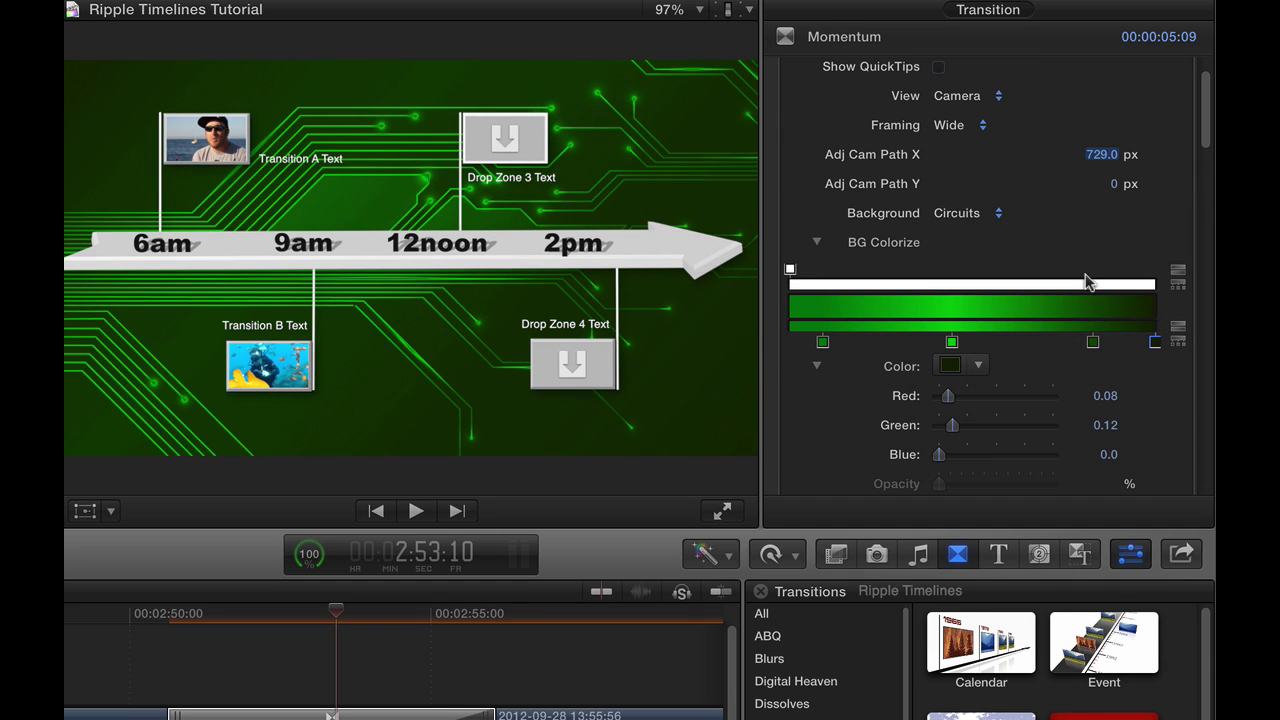
{"action": "left_click", "coordinate": [816, 243]}
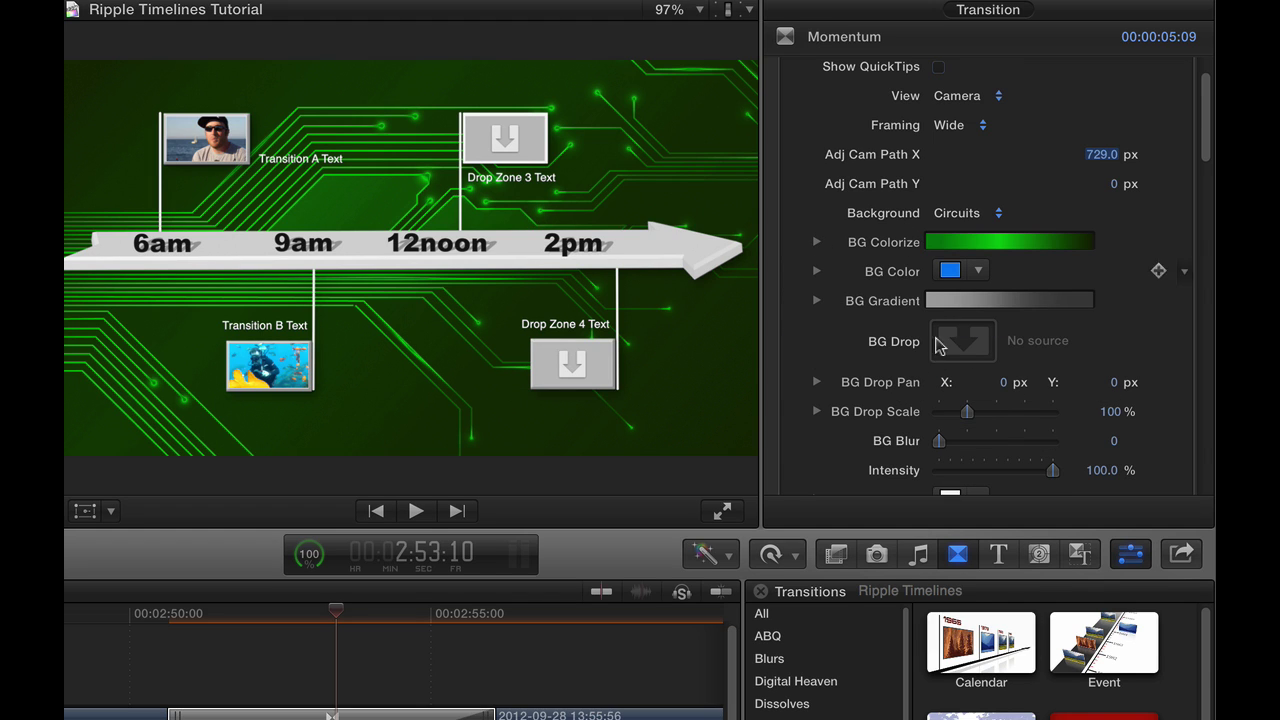
- Set BG Blur to 53 to soften the Circuits background
{"action": "left_click_drag", "start_coordinate": [1005, 443], "coordinate": [1033, 442]}
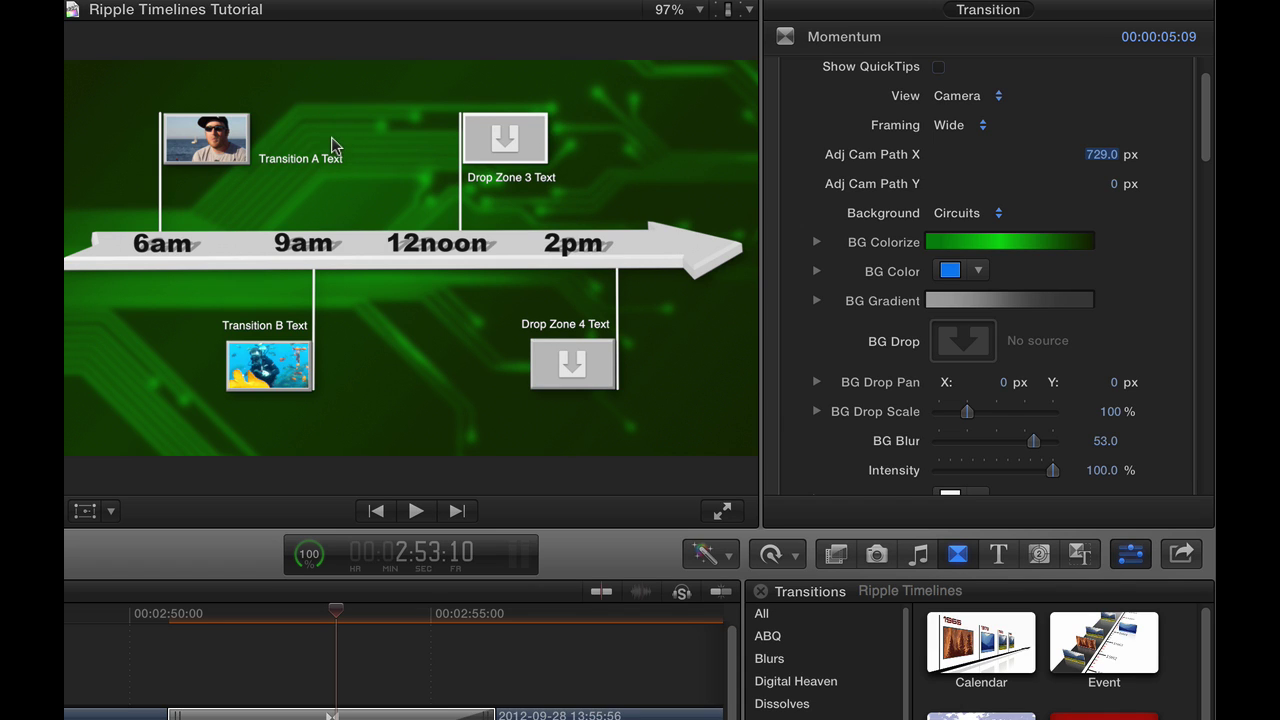
- Switch the Background to Solid Color and change BG Color to dark red
{"action": "left_click", "coordinate": [963, 220]}
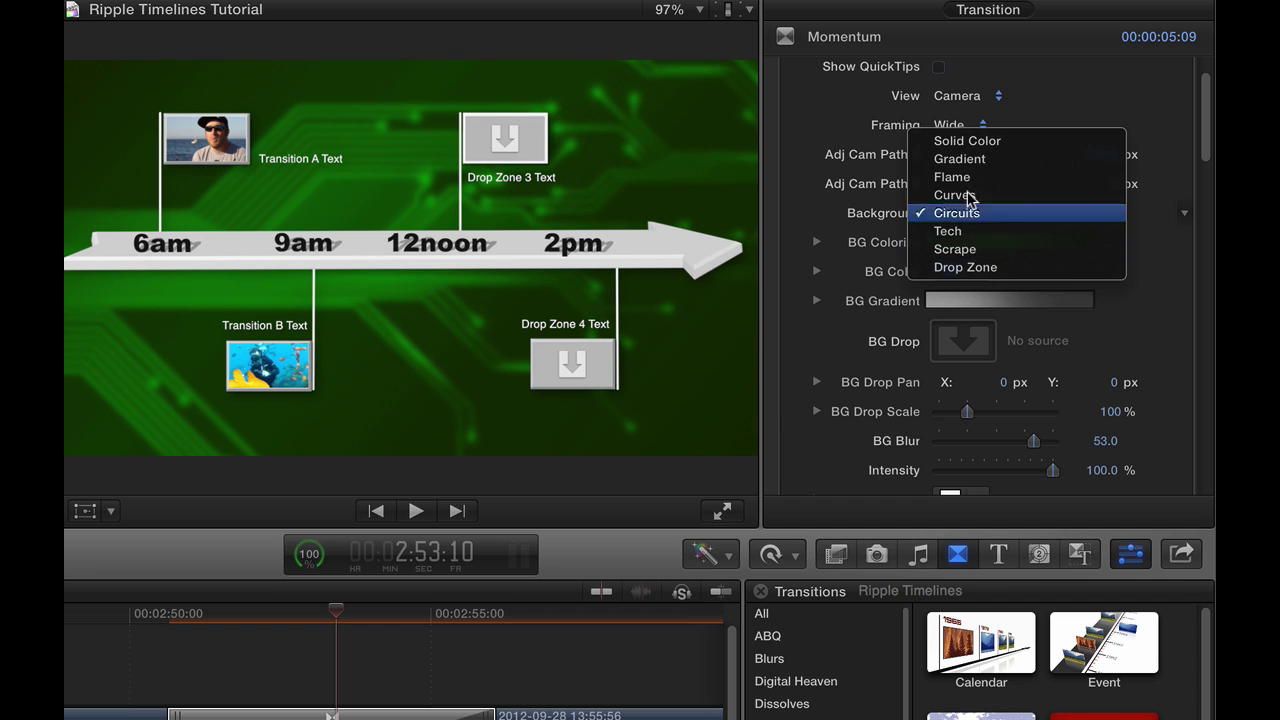
{"action": "left_click", "coordinate": [966, 141]}
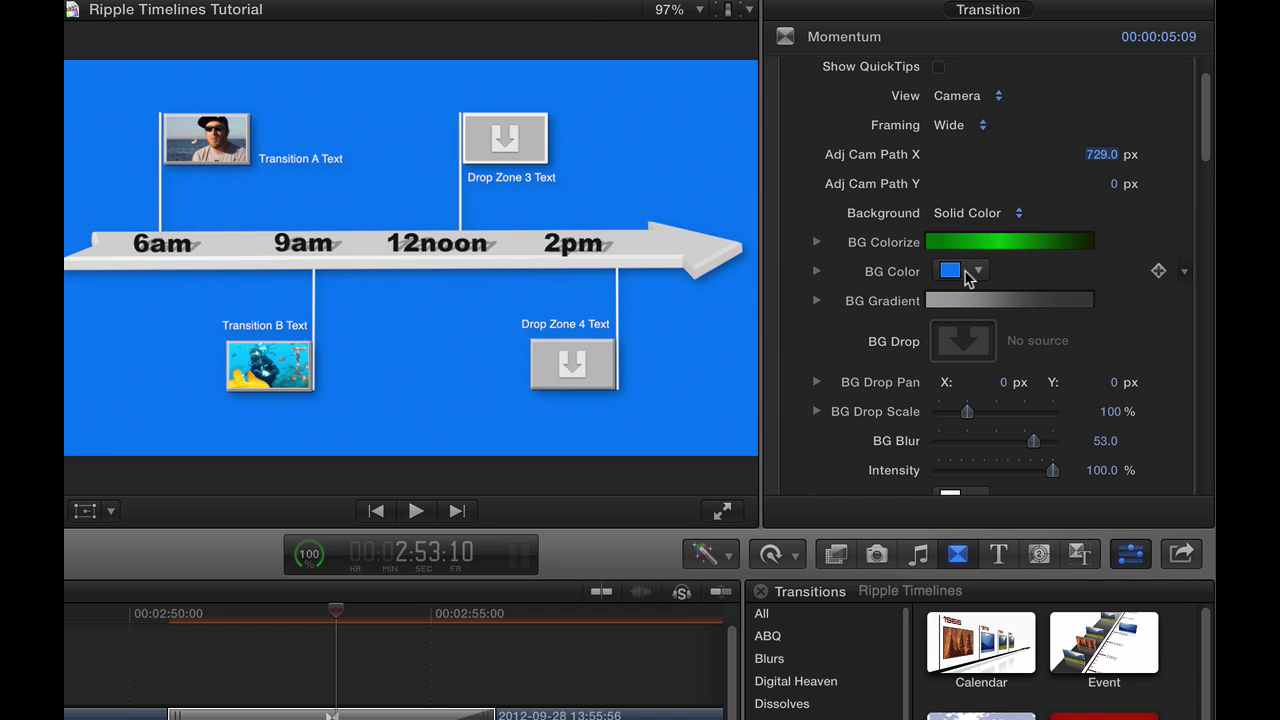
{"action": "left_click", "coordinate": [979, 272]}
{"action": "left_click_drag", "start_coordinate": [1040, 292], "coordinate": [1100, 293]}
- Switch the Background to Gradient and expand the BG Gradient settings down to its Type, Start and End parameters
{"action": "left_click", "coordinate": [986, 212]}
{"action": "left_click", "coordinate": [986, 213]}
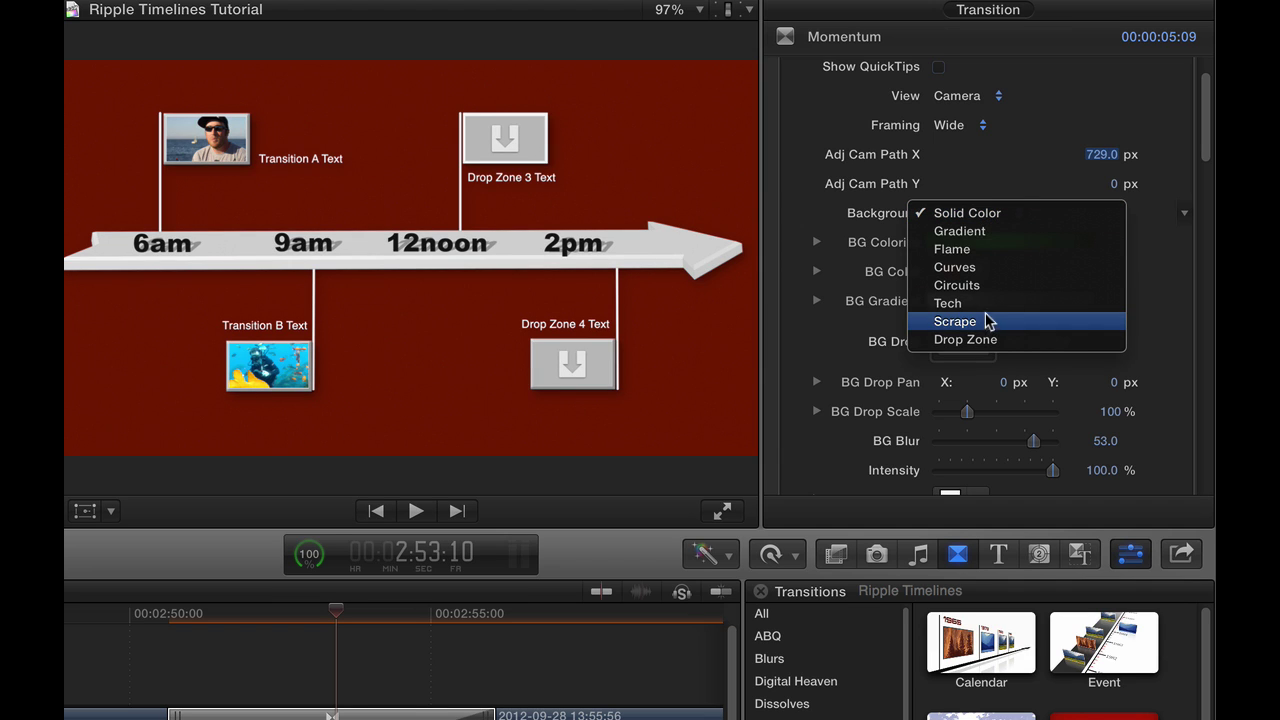
{"action": "left_click", "coordinate": [986, 231]}
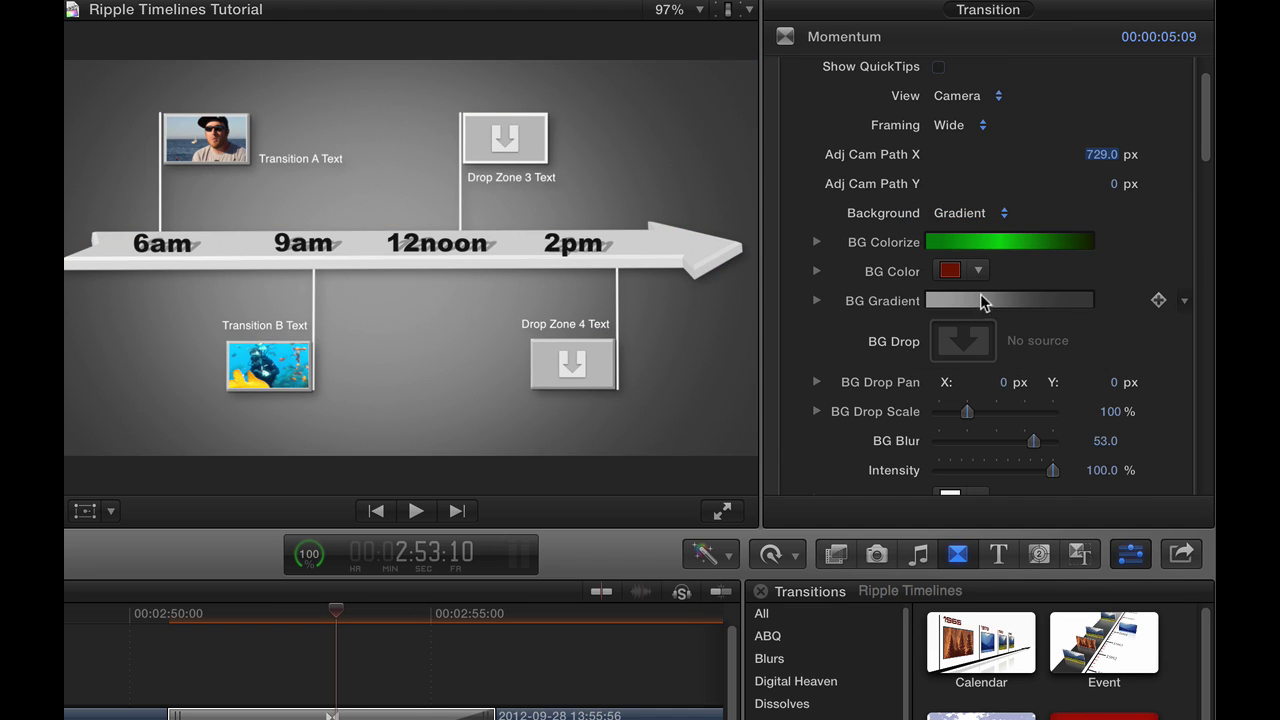
{"action": "left_click", "coordinate": [816, 301]}
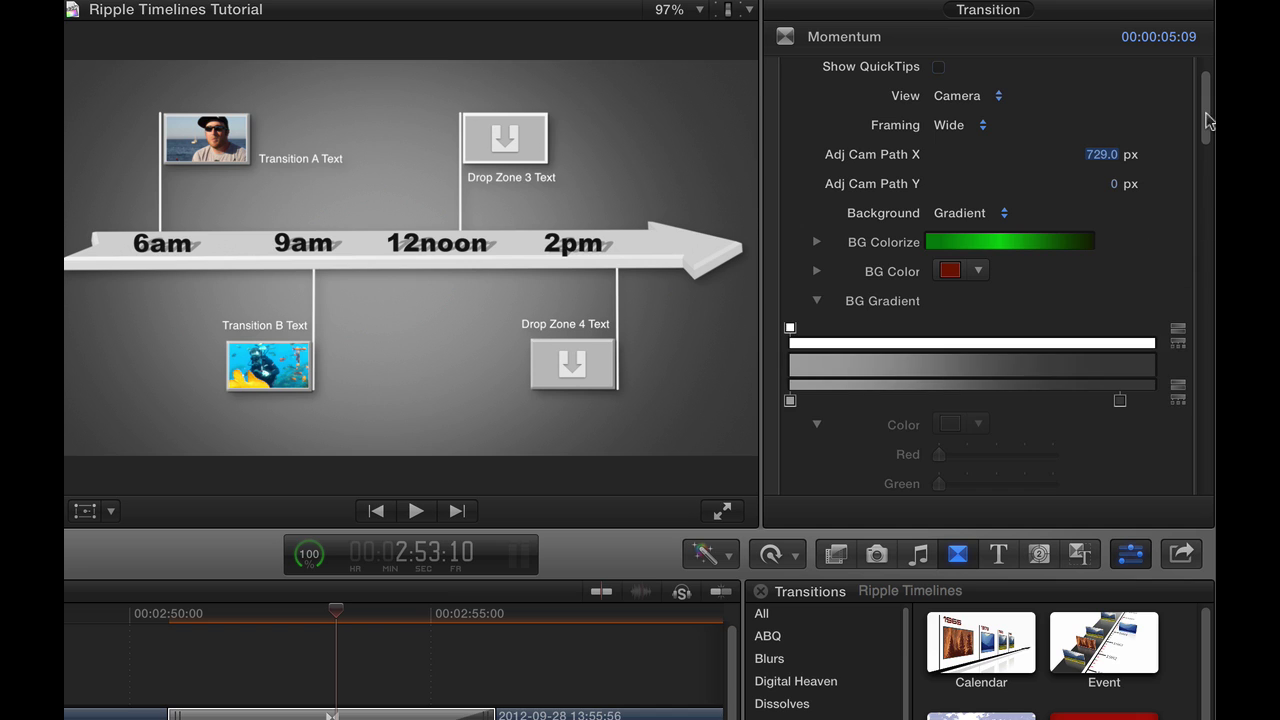
{"action": "left_click_drag", "start_coordinate": [1207, 118], "coordinate": [1207, 175]}
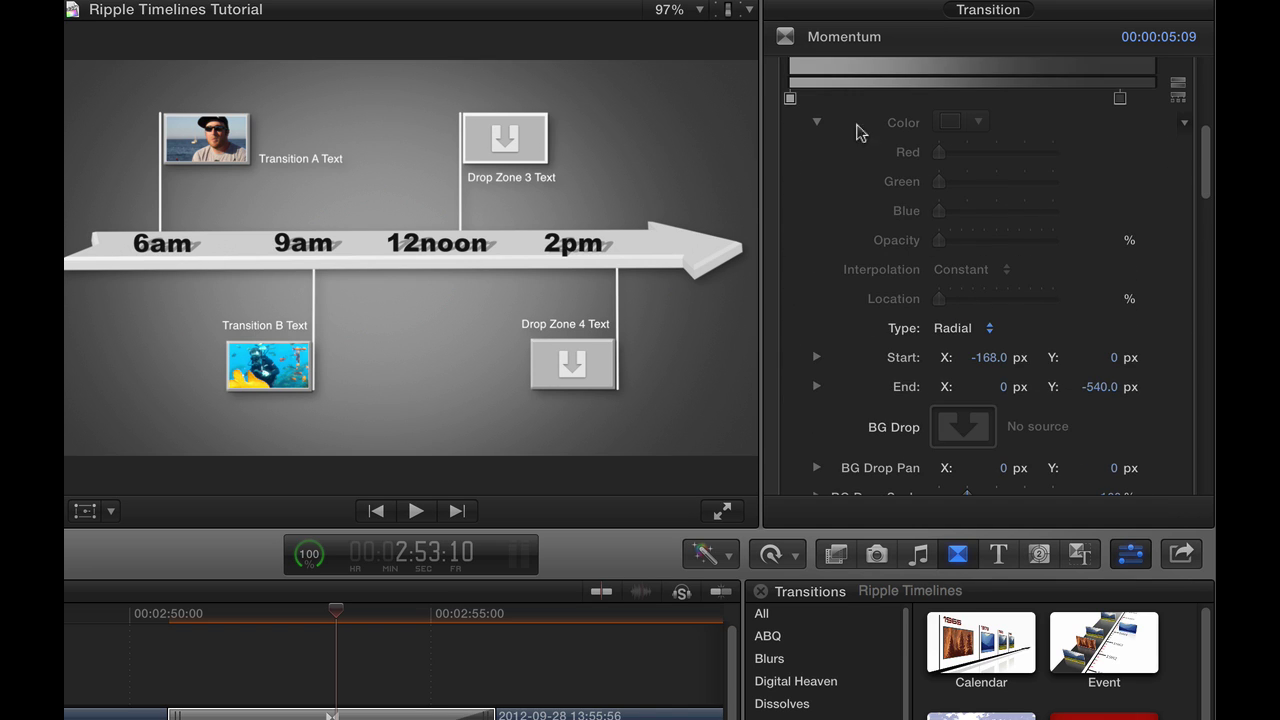
{"action": "left_click", "coordinate": [816, 124]}
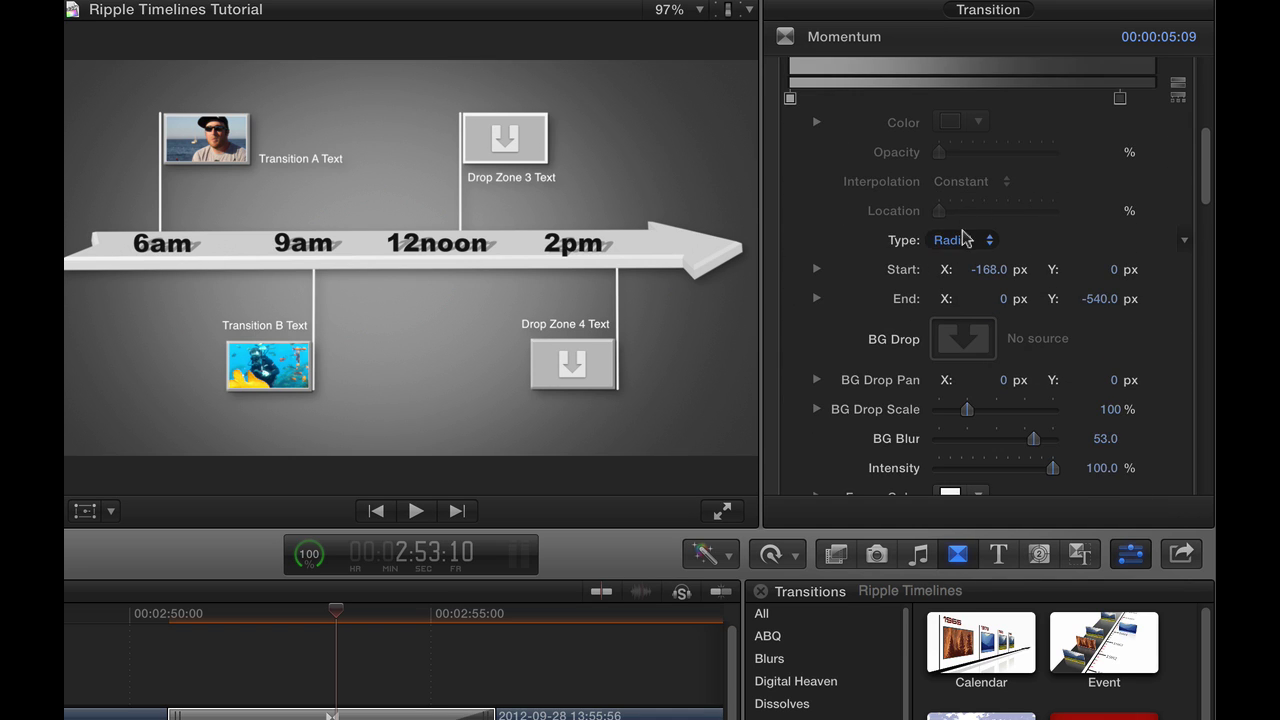
- Try the Linear gradient type with its End Y set to -316.8 px
{"action": "left_click", "coordinate": [963, 241]}
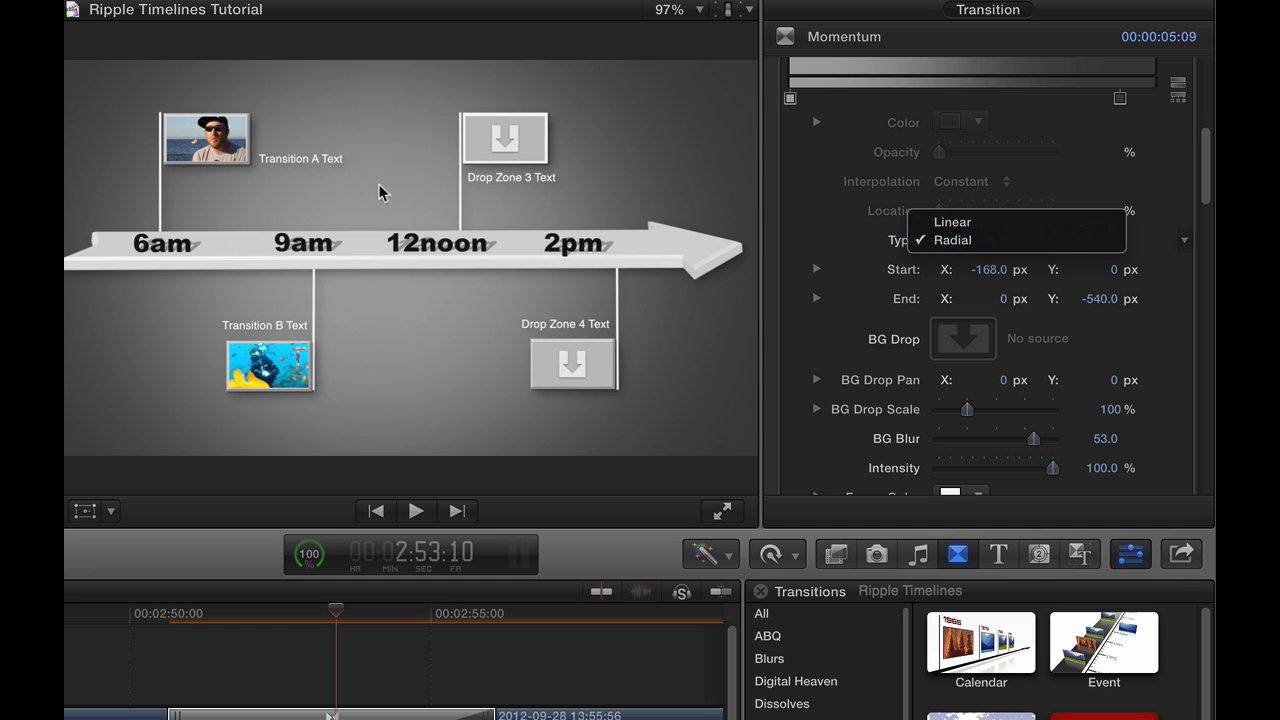
{"action": "left_click", "coordinate": [963, 223]}
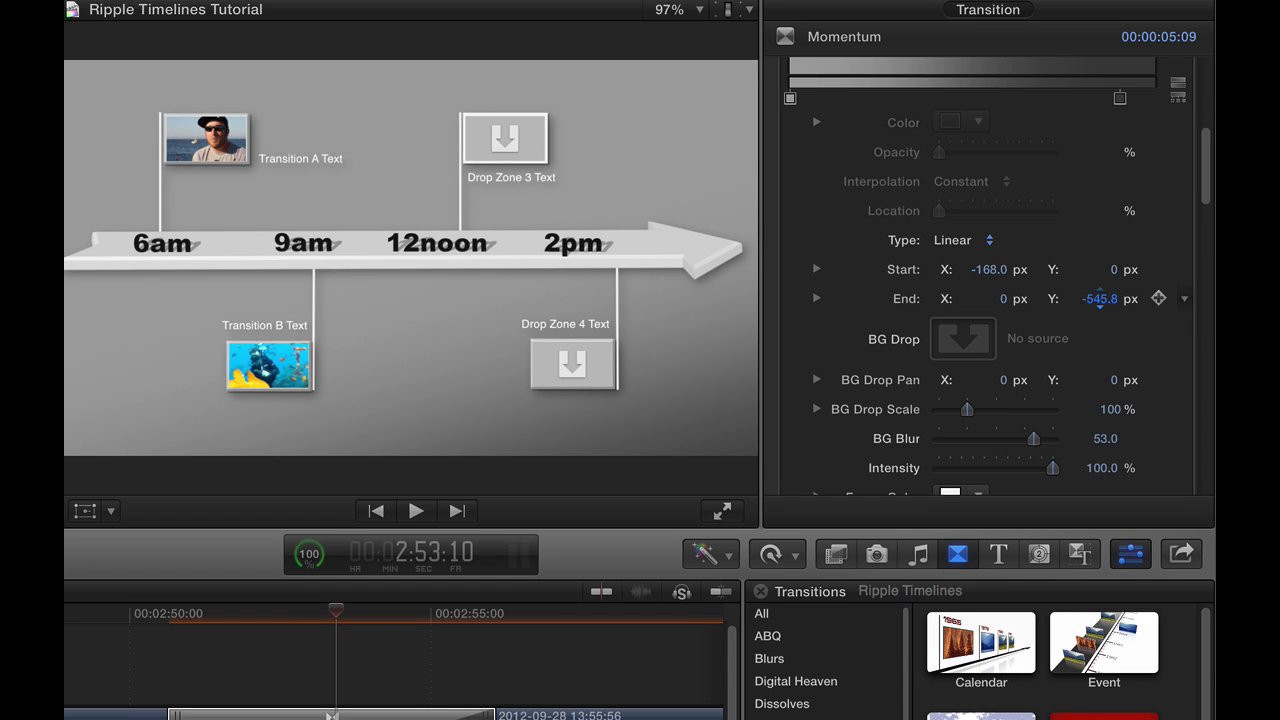
{"action": "left_click_drag", "start_coordinate": [1100, 298], "coordinate": [1103, 298]}
- Set the gradient type back to Radial and widen it with an End Y of -552.8 px
{"action": "left_click_drag", "start_coordinate": [1208, 192], "coordinate": [1208, 171]}
{"action": "left_click", "coordinate": [953, 355]}
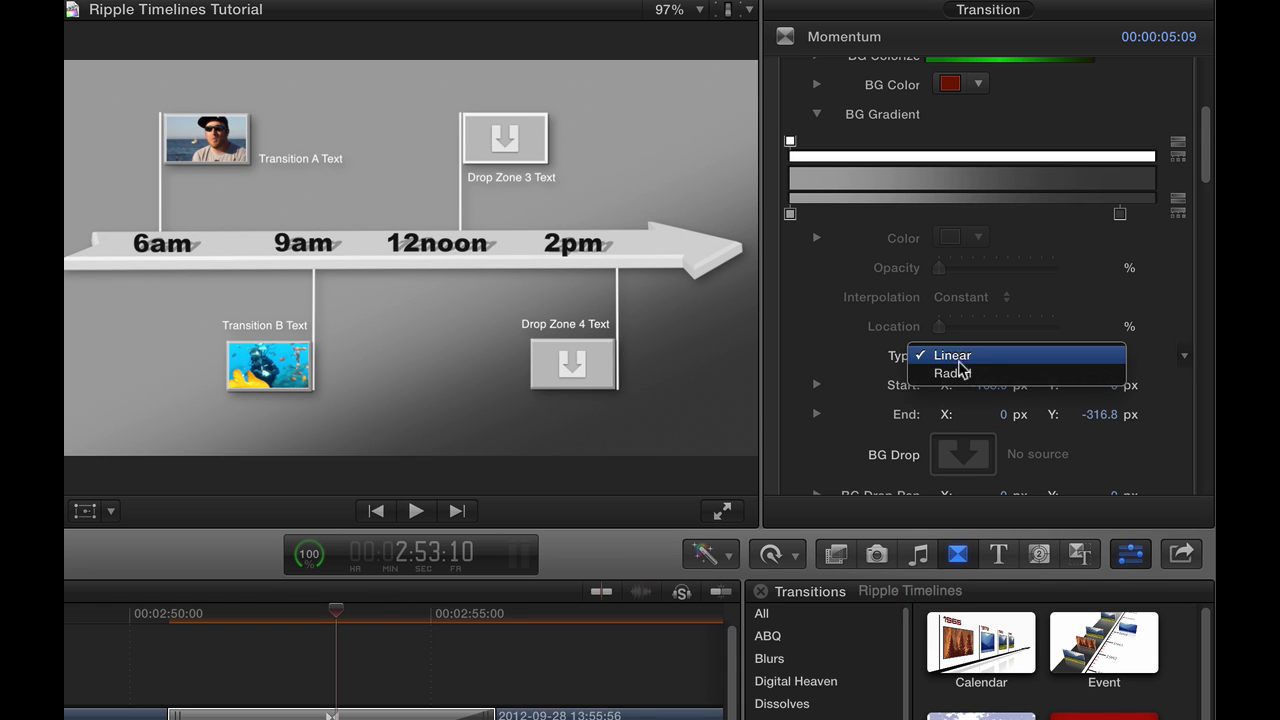
{"action": "left_click", "coordinate": [958, 370]}
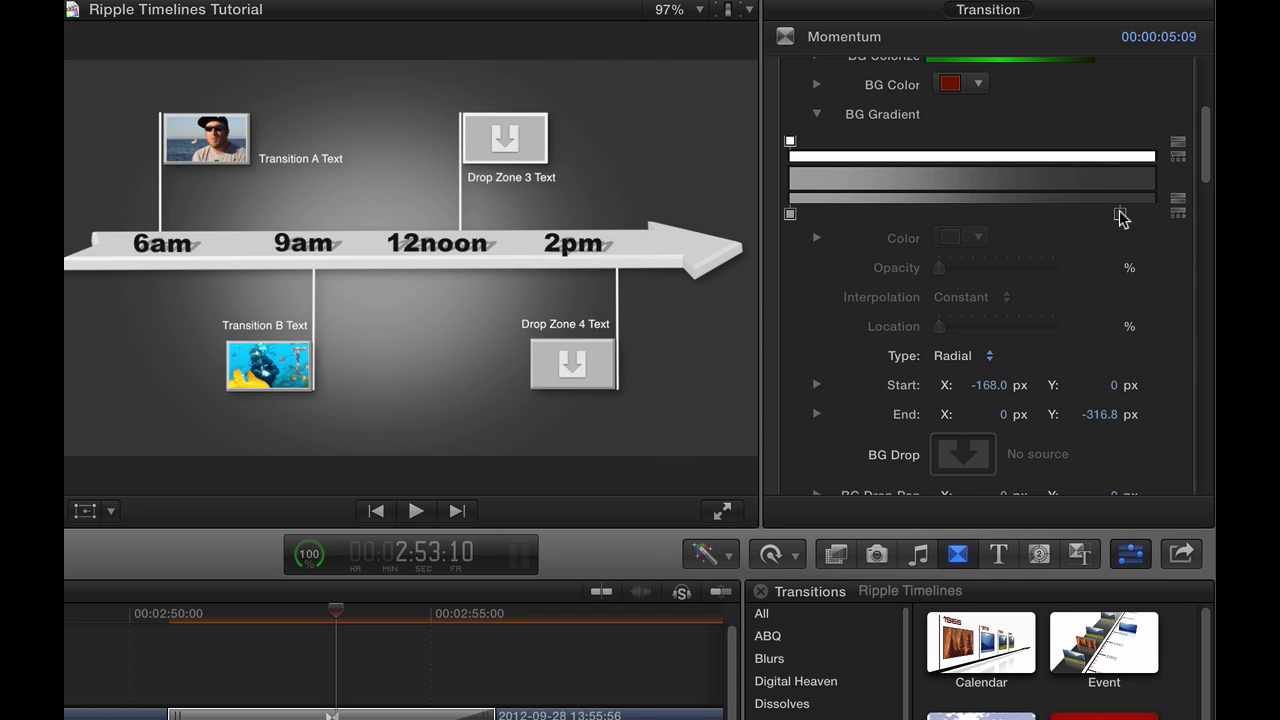
{"action": "mouse_move", "coordinate": [1100, 414]}
{"action": "left_mouse_down"}
{"action": "mouse_move", "coordinate": [1100, 438]}
{"action": "mouse_move", "coordinate": [1100, 426]}
{"action": "left_mouse_up"}
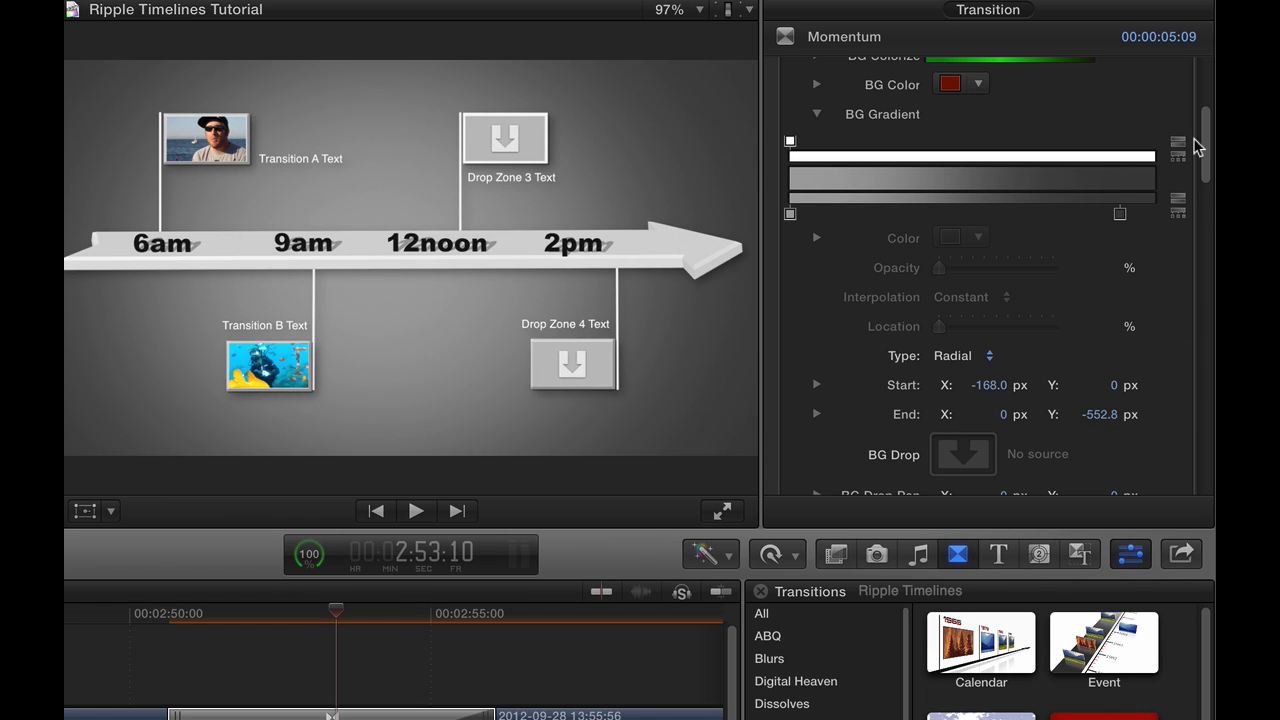
- Recolour the BG Gradient's start tag dark gold and its end tag dark red, RGB 106, 20, 3
{"action": "left_click_drag", "start_coordinate": [1207, 152], "coordinate": [1204, 104]}
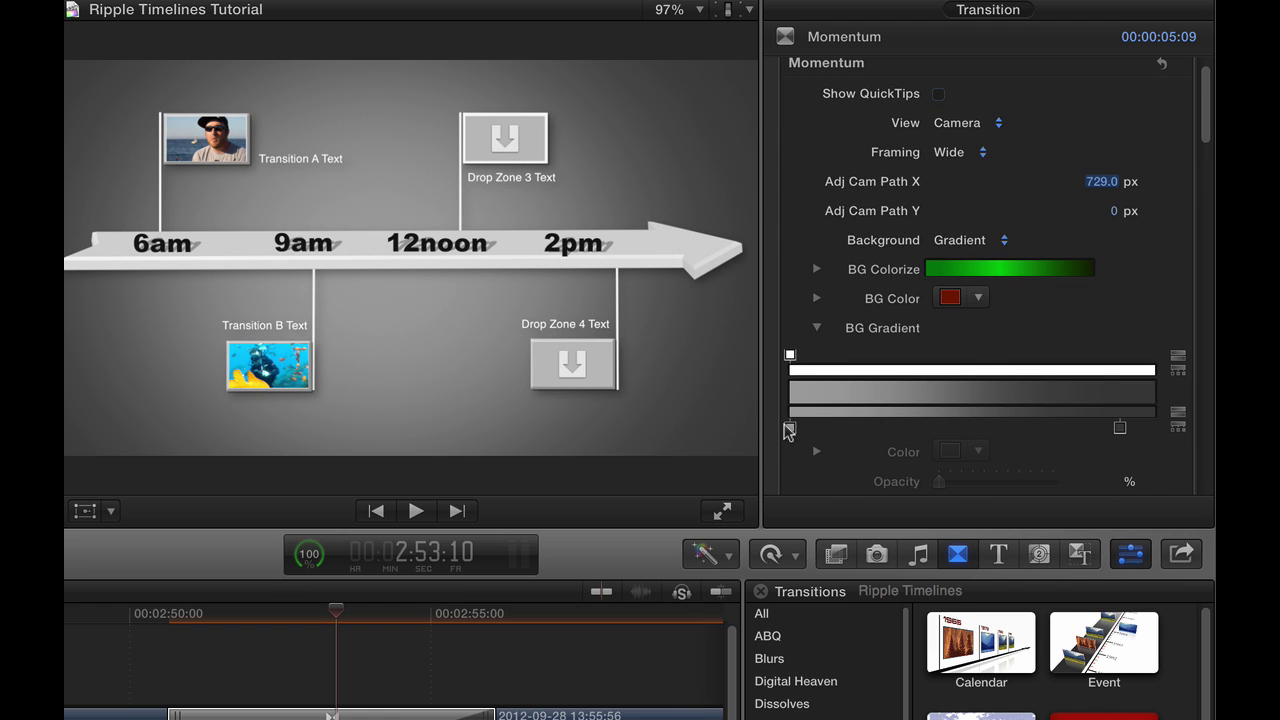
{"action": "left_click_drag", "start_coordinate": [789, 430], "coordinate": [834, 319]}
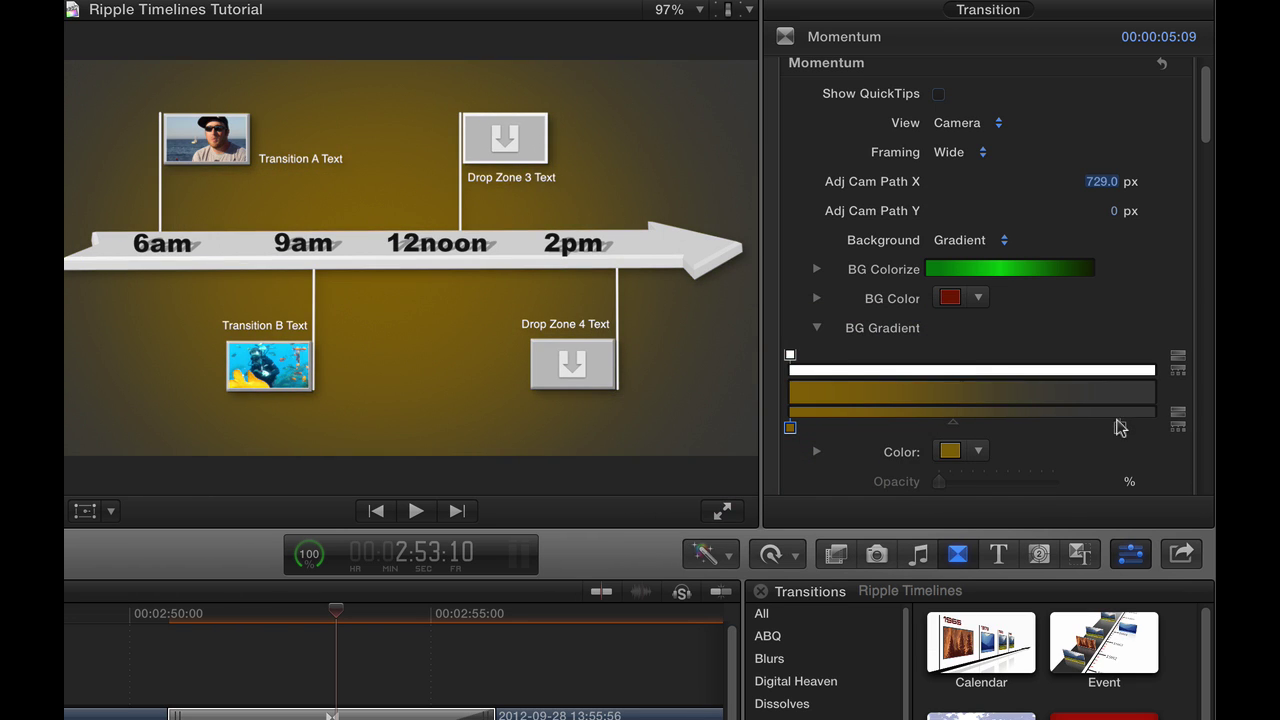
{"action": "left_click_drag", "start_coordinate": [1120, 427], "coordinate": [1100, 302]}
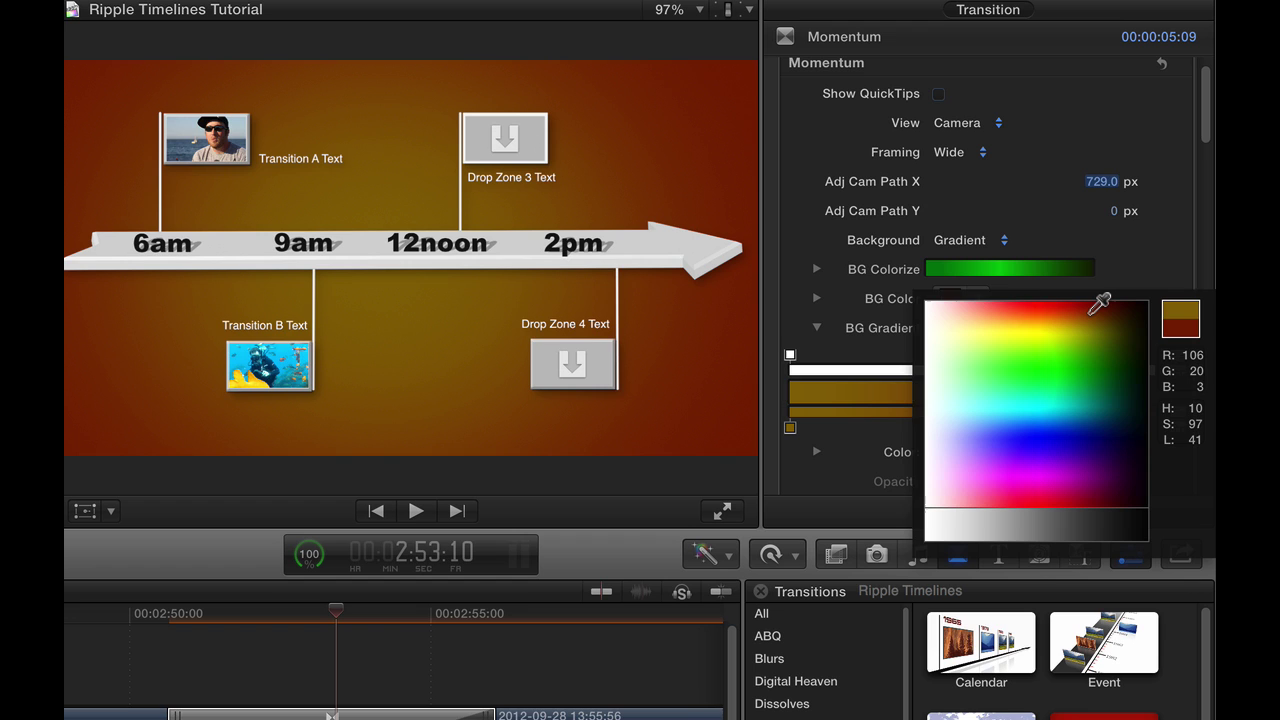
- Recolour the BG Gradient's start tag yellow-green and switch the Background to Flame
{"action": "left_click_drag", "start_coordinate": [791, 427], "coordinate": [843, 334]}
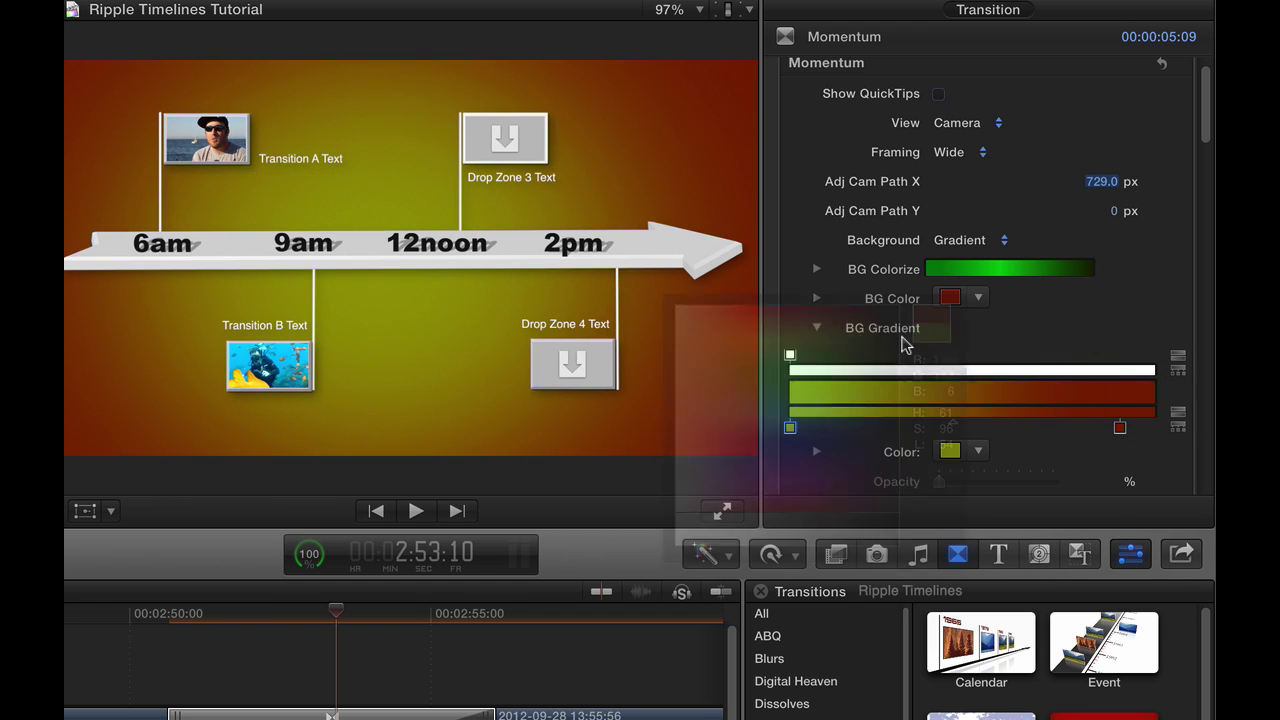
{"action": "left_click", "coordinate": [816, 327]}
{"action": "left_click", "coordinate": [960, 242]}
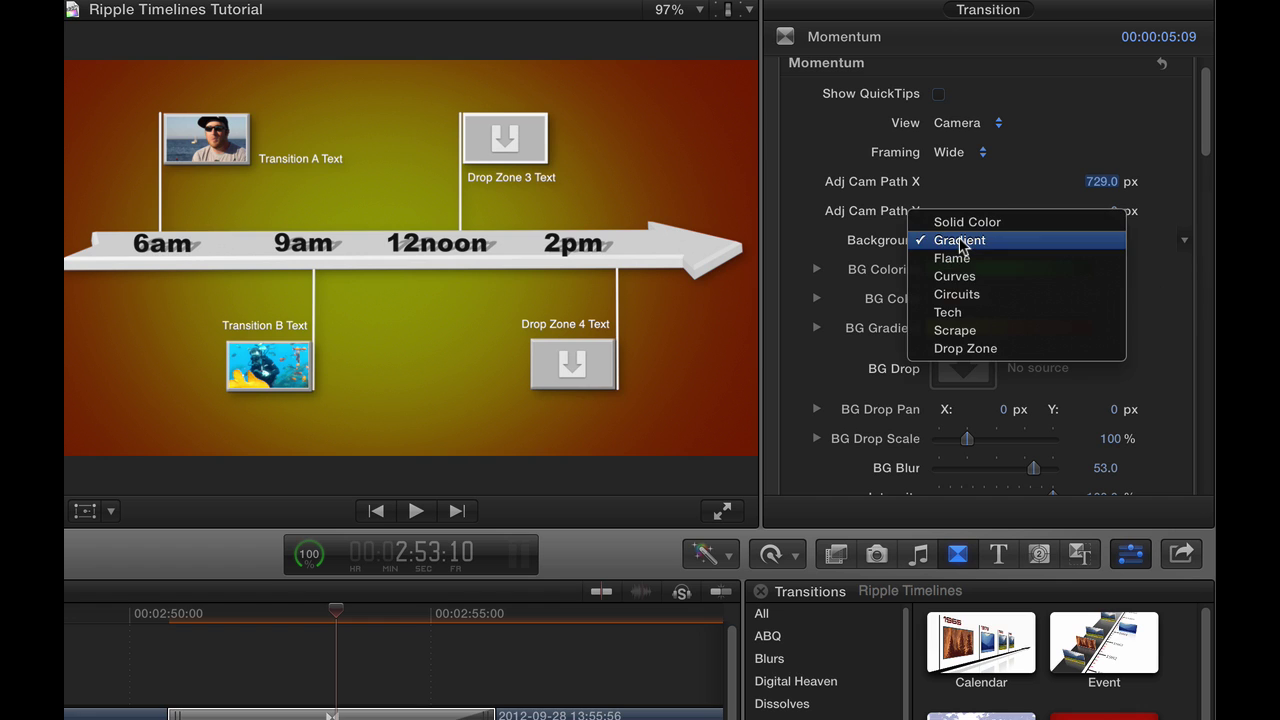
{"action": "left_click", "coordinate": [958, 257]}
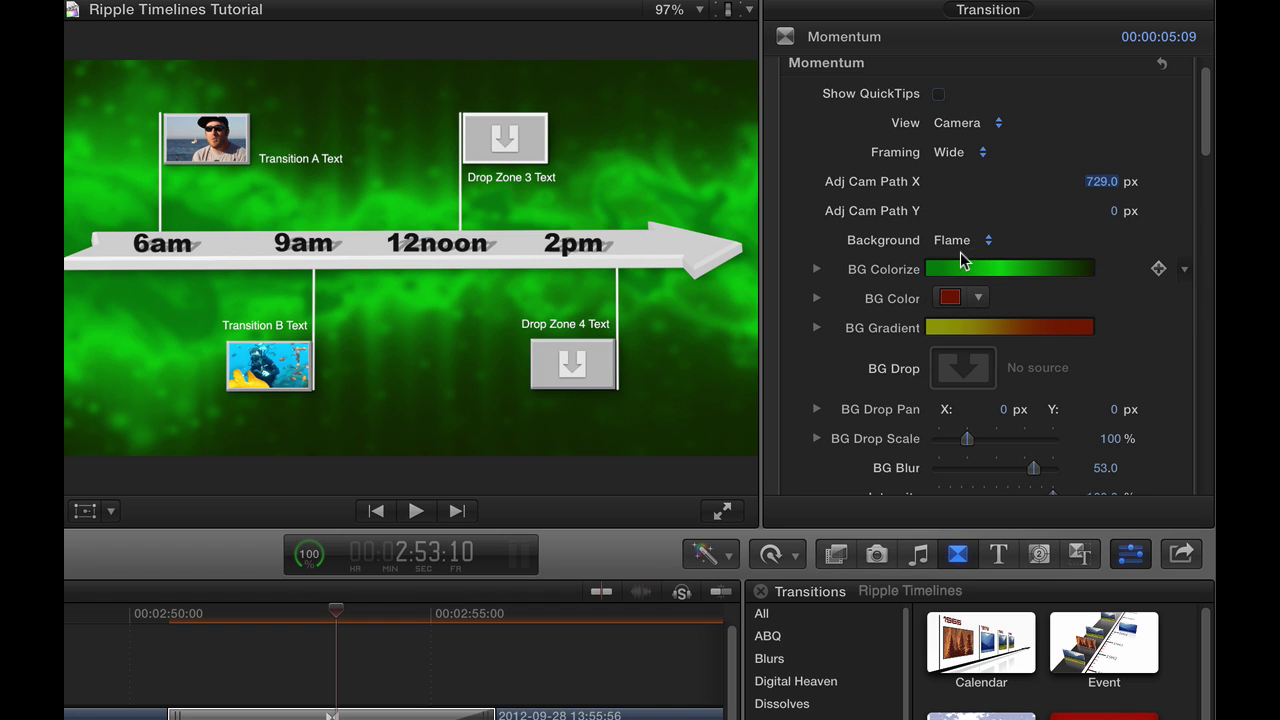
- Raise the Flame background's BG Blur to 185.0
{"action": "scroll", "coordinate": [1205, 193], "scroll_direction": "down", "scroll_amount": 5}
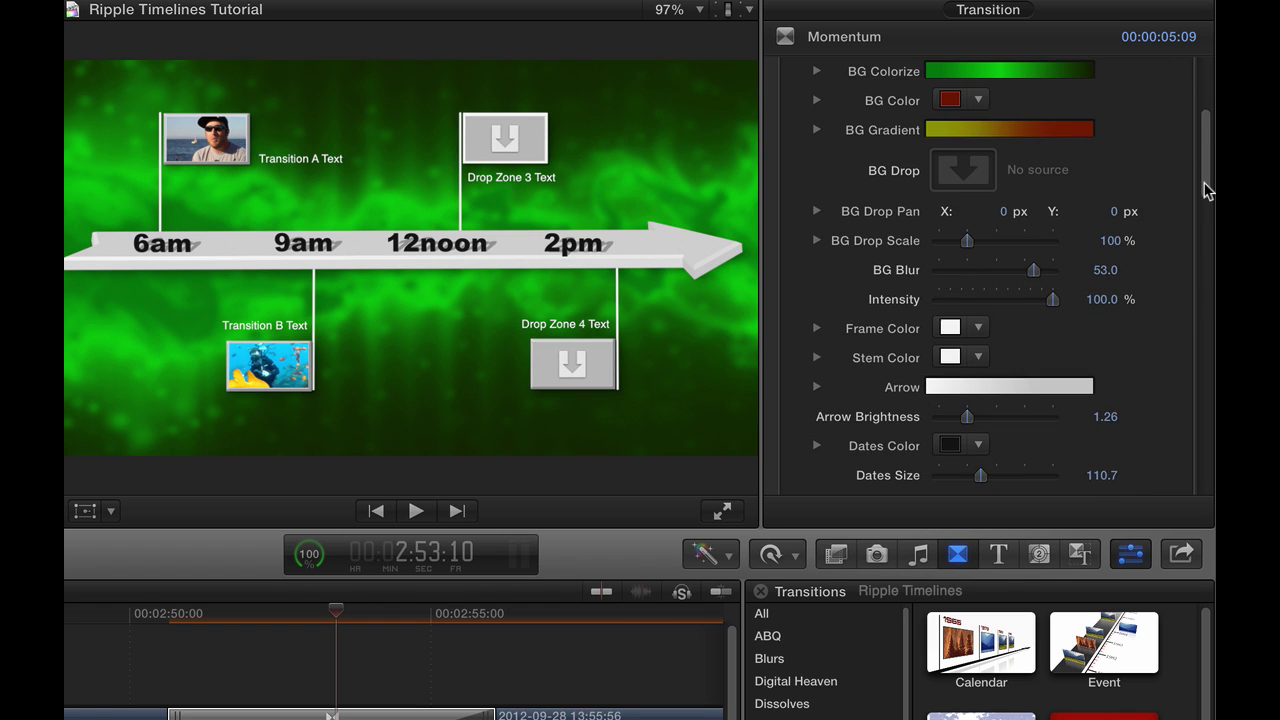
{"action": "scroll", "coordinate": [1207, 196], "scroll_direction": "down", "scroll_amount": 1}
{"action": "left_click_drag", "start_coordinate": [1105, 236], "coordinate": [1110, 244]}
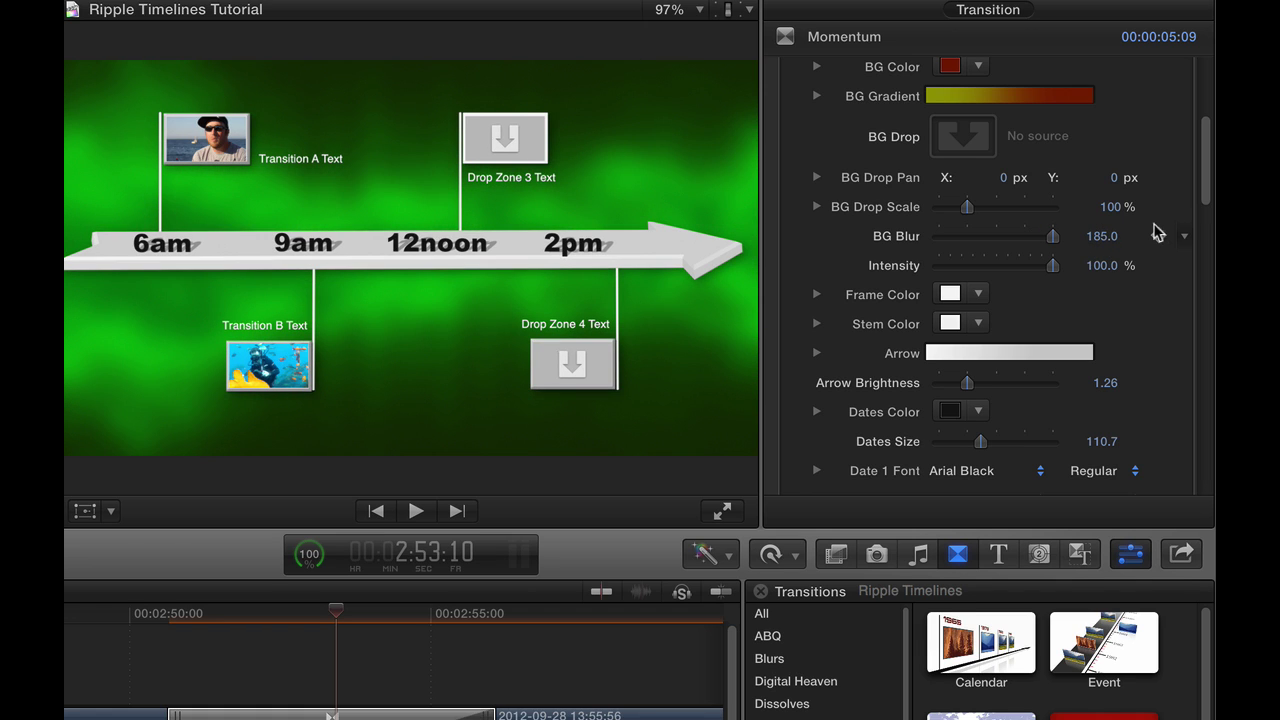
- Try the background colour Intensity at 0% and restore it to 100%
{"action": "scroll", "coordinate": [1205, 178], "scroll_direction": "down", "scroll_amount": 3}
{"action": "scroll", "coordinate": [1205, 178], "scroll_direction": "up", "scroll_amount": 4}
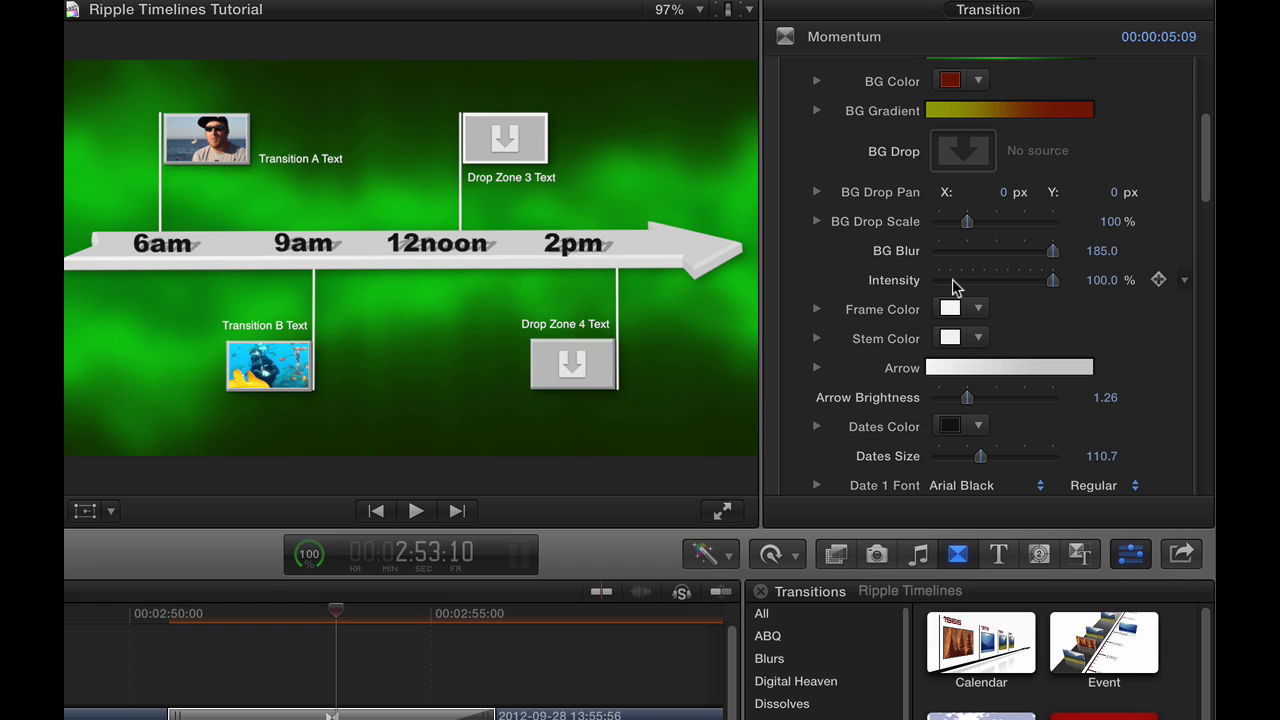
{"action": "scroll", "coordinate": [1207, 195], "scroll_direction": "up", "scroll_amount": 3}
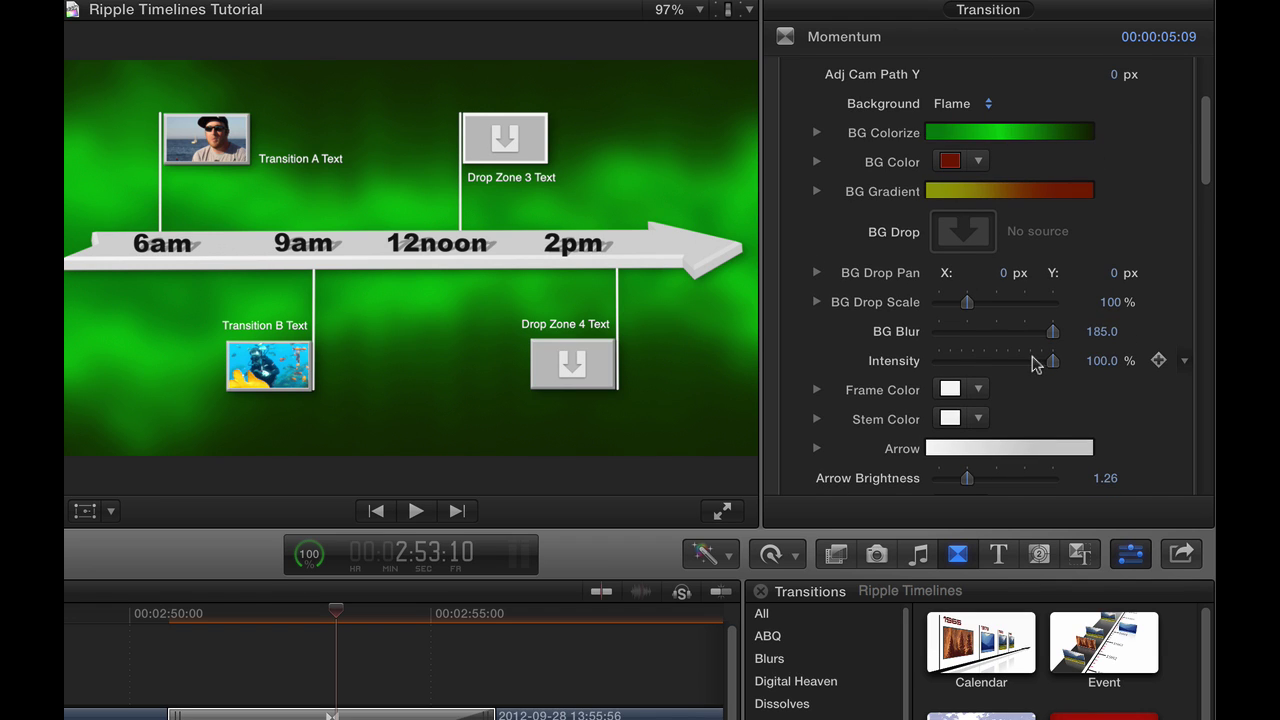
{"action": "left_click_drag", "start_coordinate": [1045, 361], "coordinate": [899, 364]}
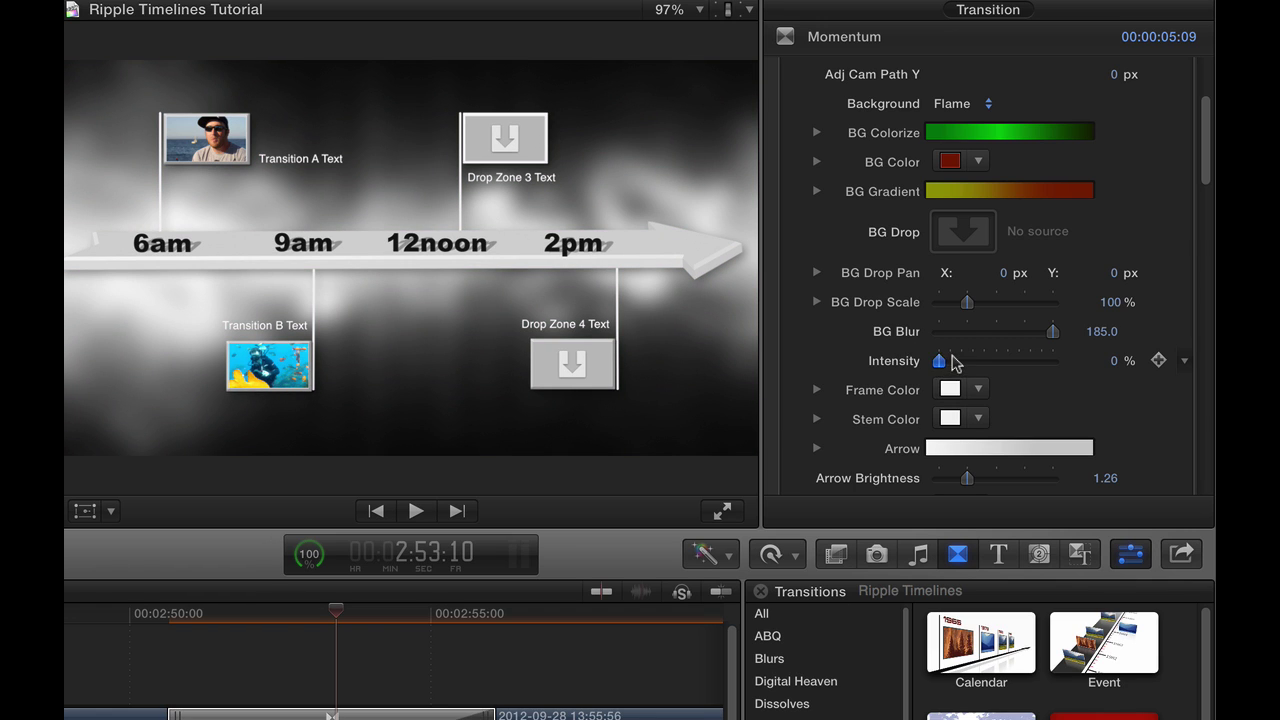
{"action": "left_click_drag", "start_coordinate": [953, 362], "coordinate": [1074, 363]}
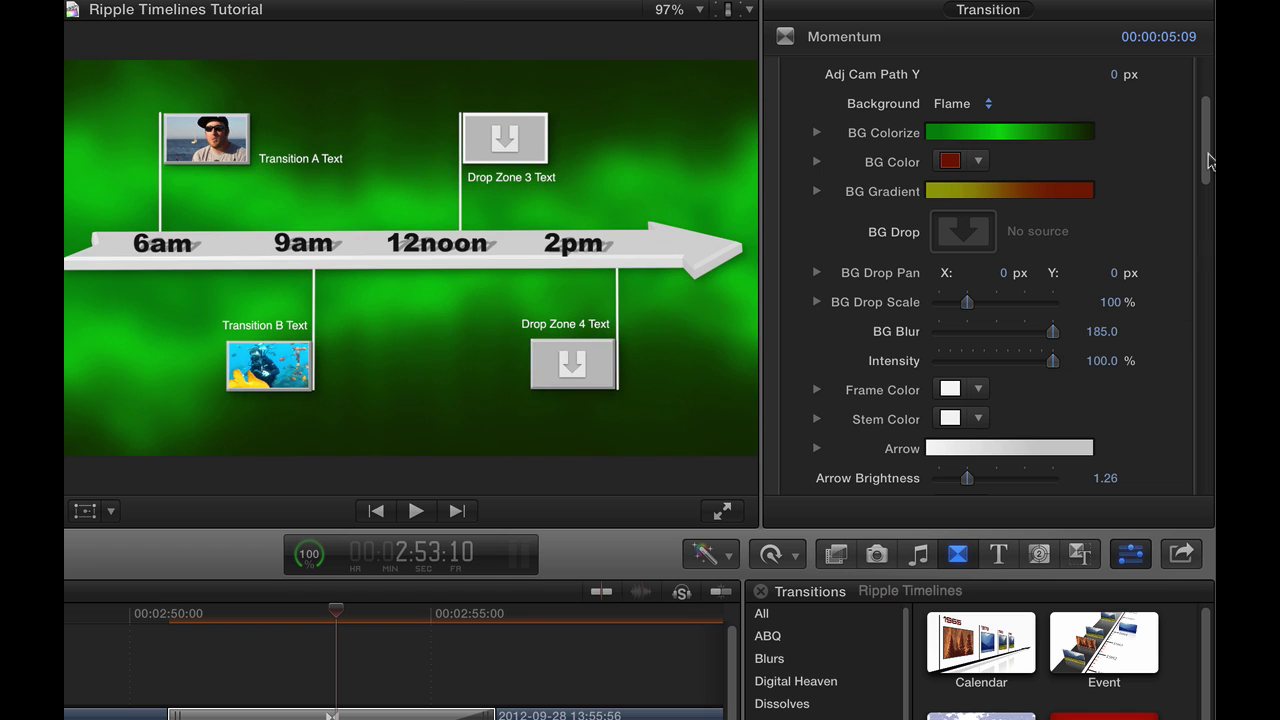
- Change the Frame Color of the timeline pictures to dark green after trying red
{"action": "left_click_drag", "start_coordinate": [1208, 160], "coordinate": [1206, 216]}
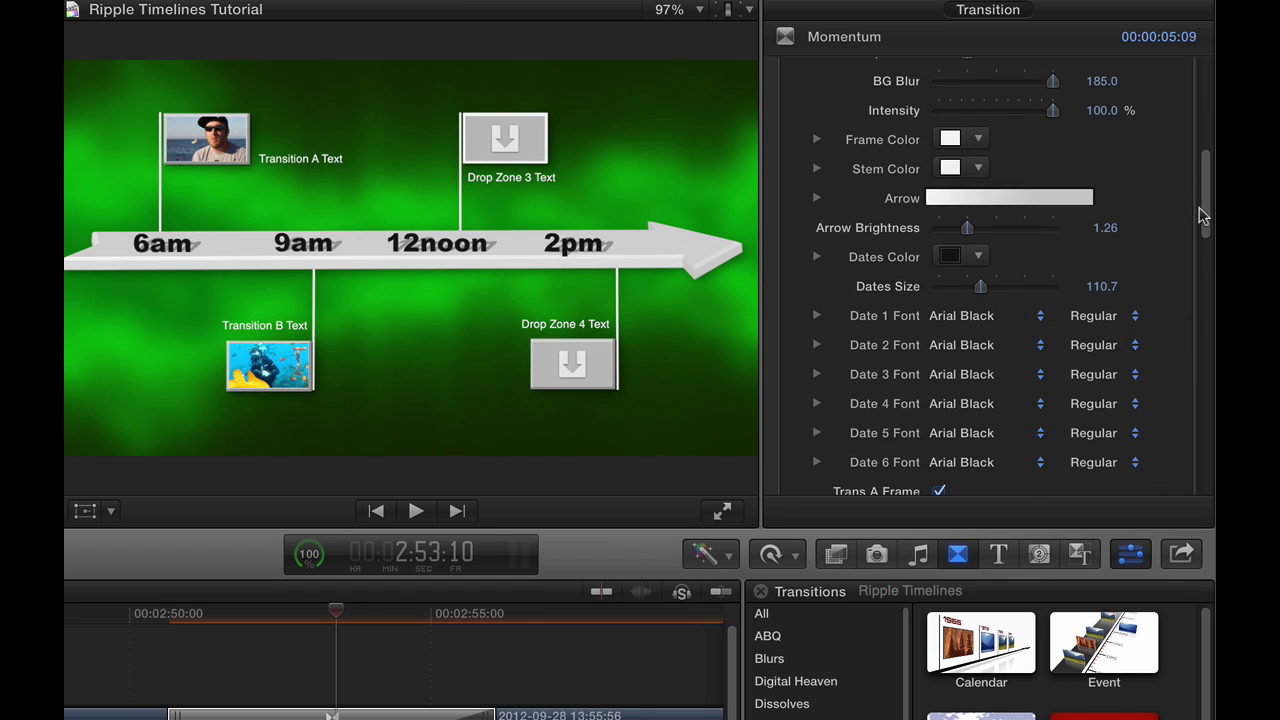
{"action": "left_click", "coordinate": [978, 140]}
{"action": "left_click_drag", "start_coordinate": [1046, 166], "coordinate": [1056, 170]}
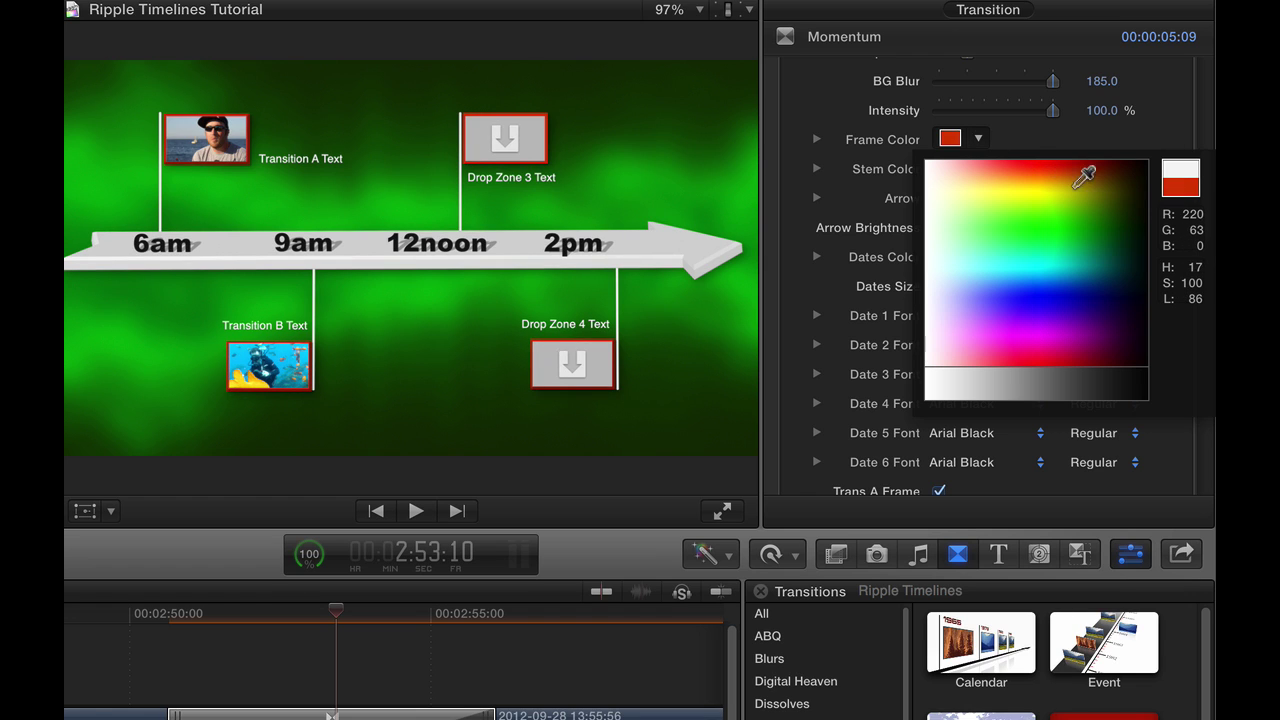
{"action": "left_click", "coordinate": [1123, 207]}
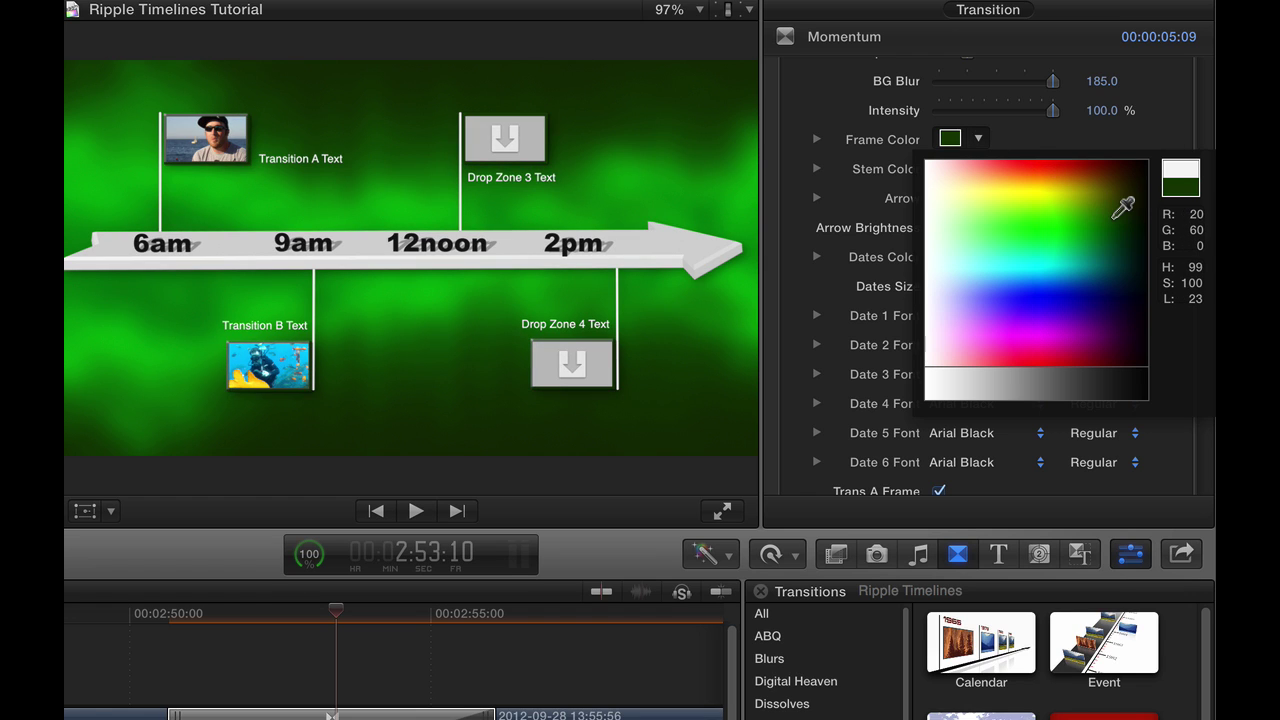
{"action": "left_click_drag", "start_coordinate": [1116, 207], "coordinate": [1110, 207]}
{"action": "key", "text": "Escape"}
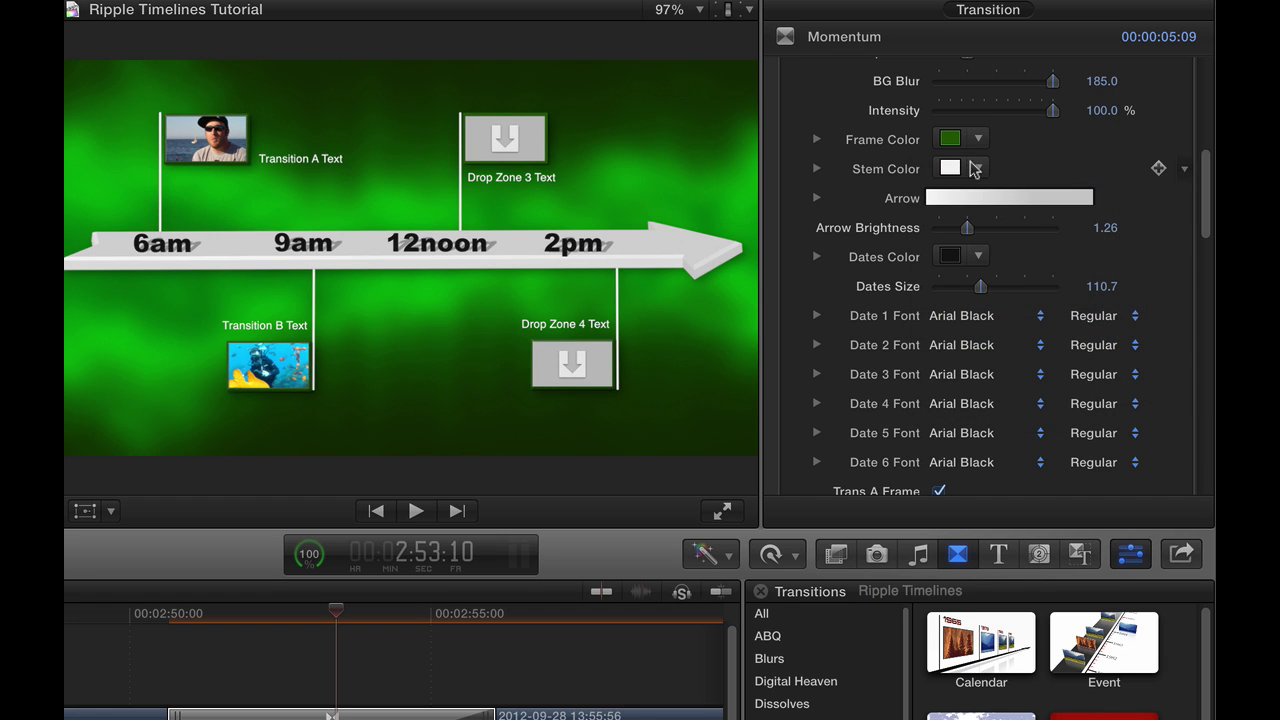
- Change the Stem Color to golden yellow
{"action": "left_click", "coordinate": [975, 170]}
{"action": "left_click_drag", "start_coordinate": [991, 194], "coordinate": [1074, 200]}
{"action": "key", "text": "Escape"}
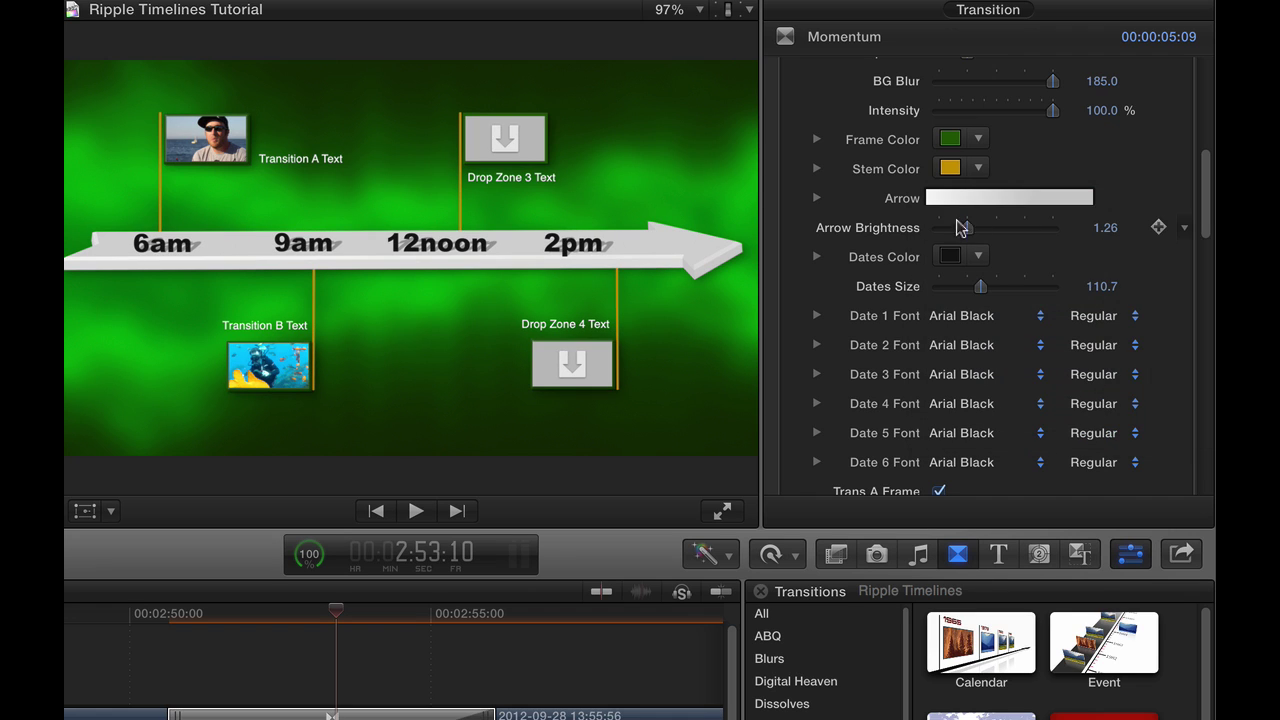
- Recolour the second colour tag of the Arrow gradient dark blue, with Red 0, Green 0.26 and Blue 0.52
{"action": "left_click", "coordinate": [816, 198]}
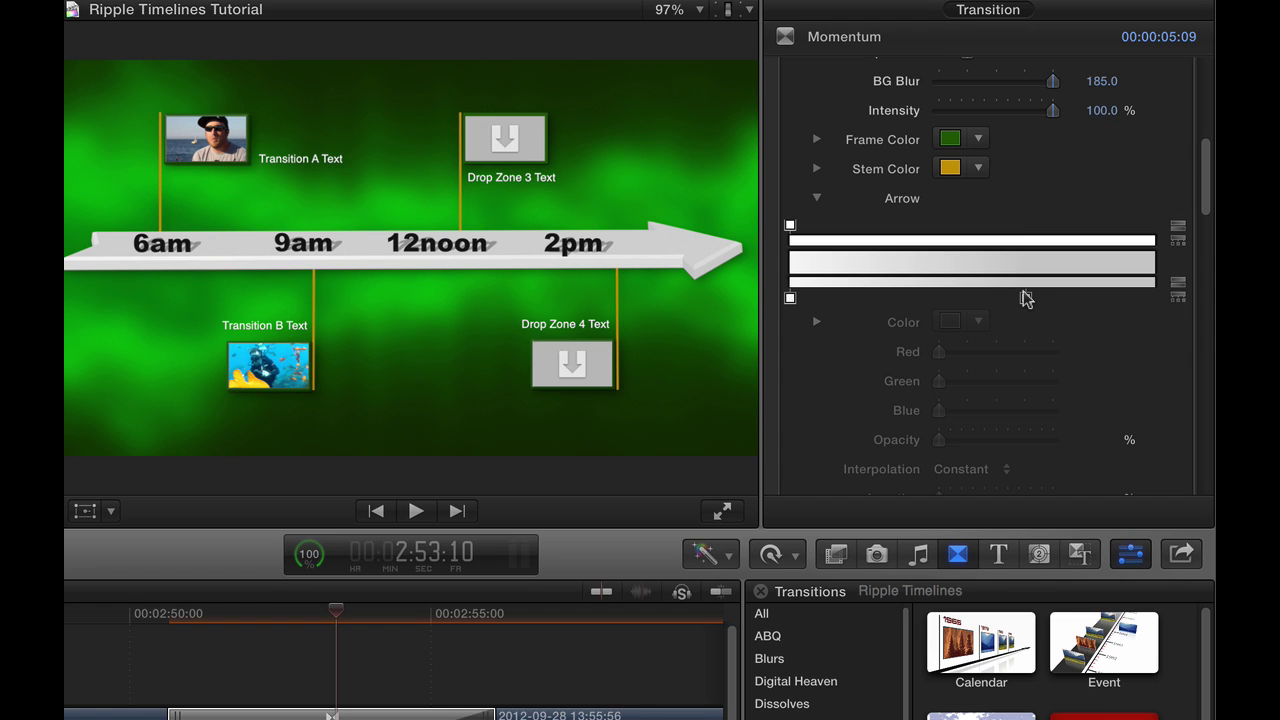
{"action": "left_click", "coordinate": [1025, 298]}
{"action": "left_click_drag", "start_coordinate": [1029, 289], "coordinate": [1082, 290]}
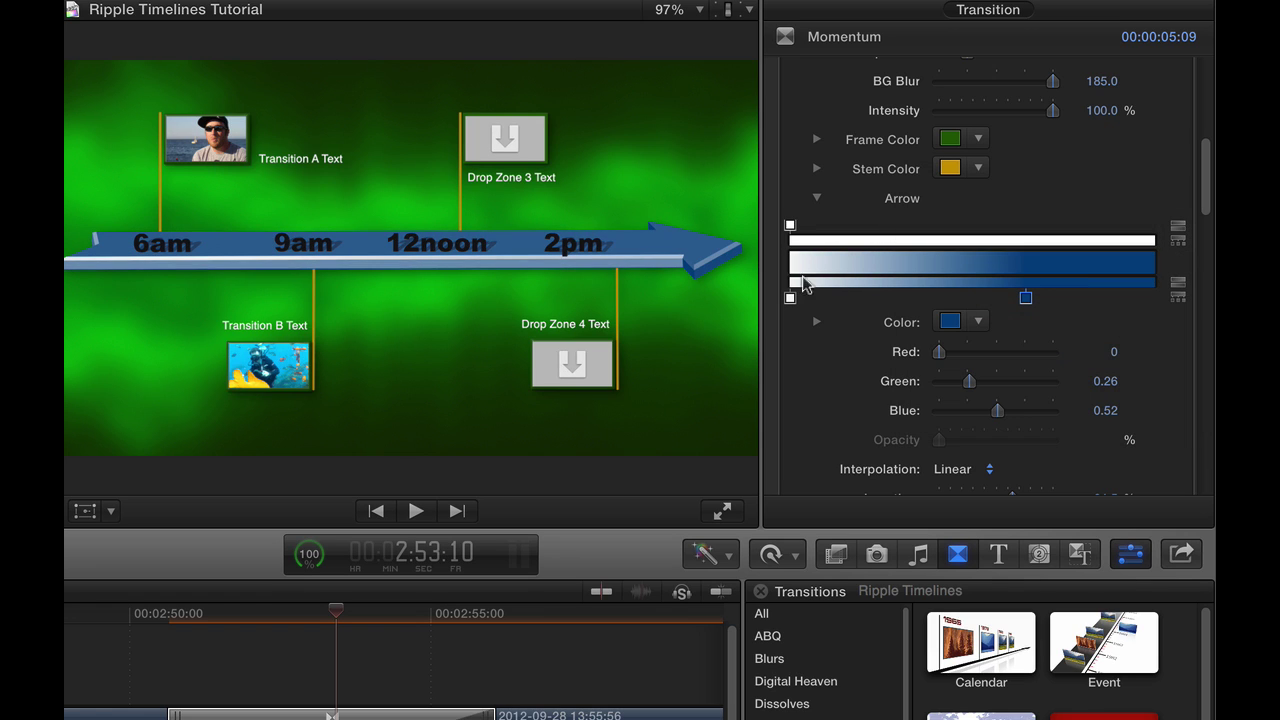
{"action": "left_click", "coordinate": [788, 226]}
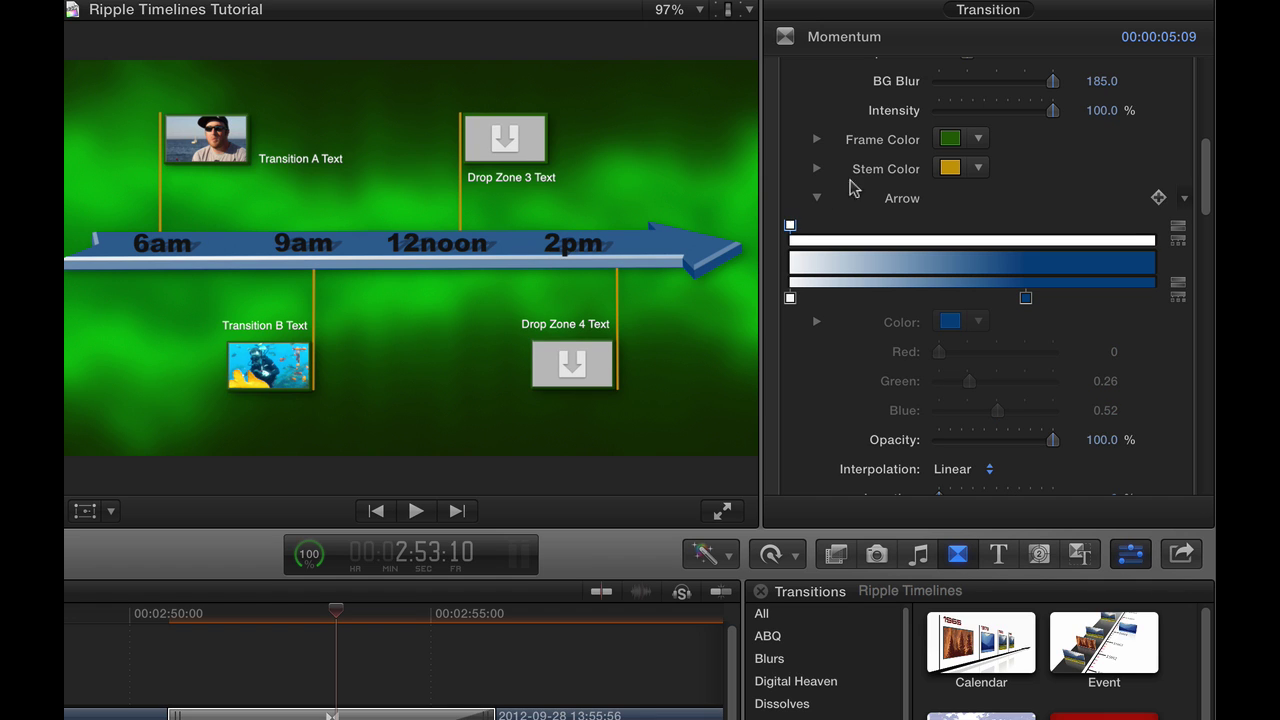
{"action": "left_click", "coordinate": [813, 196]}
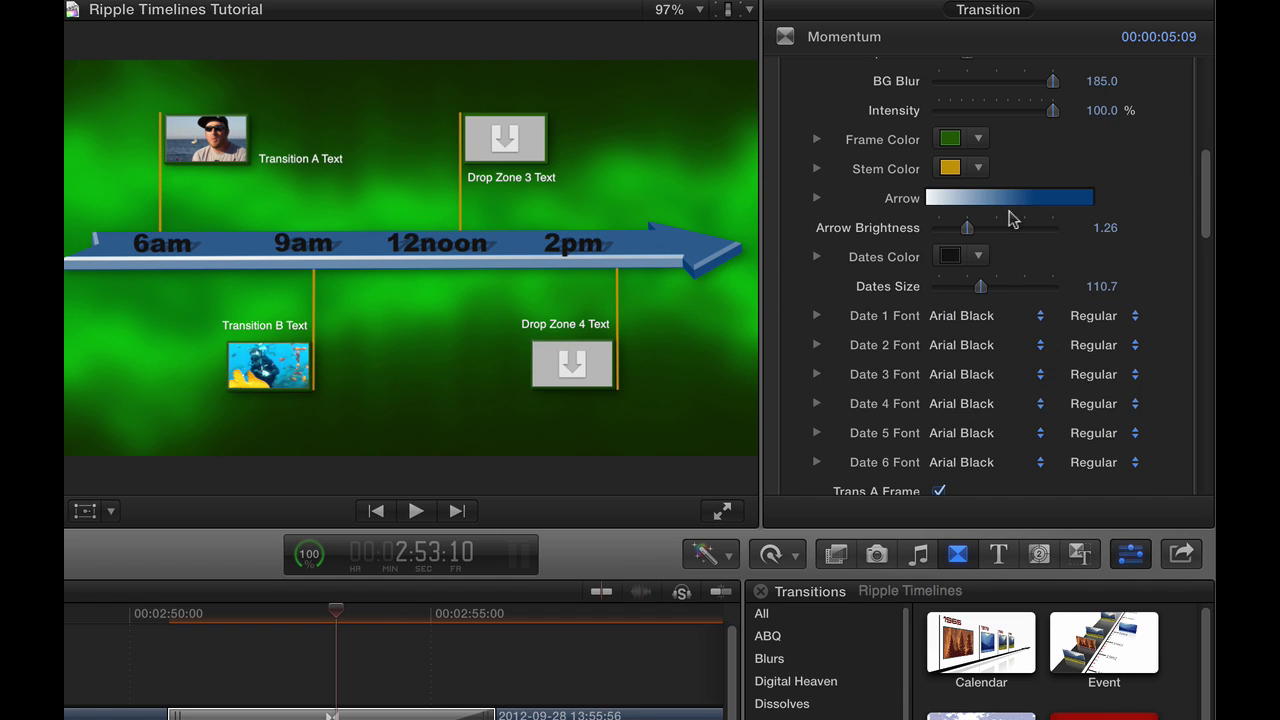
- Change the Dates Color to off-white
{"action": "left_click_drag", "start_coordinate": [1207, 190], "coordinate": [1207, 221]}
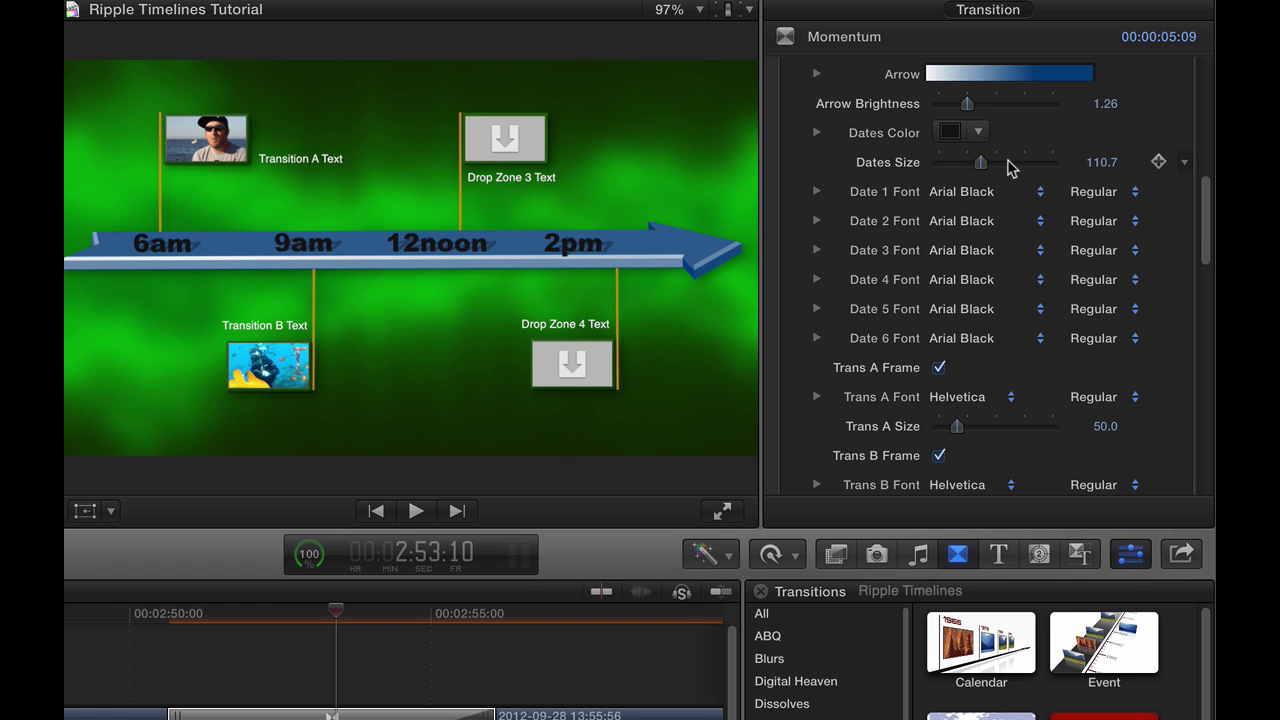
{"action": "left_click", "coordinate": [980, 135]}
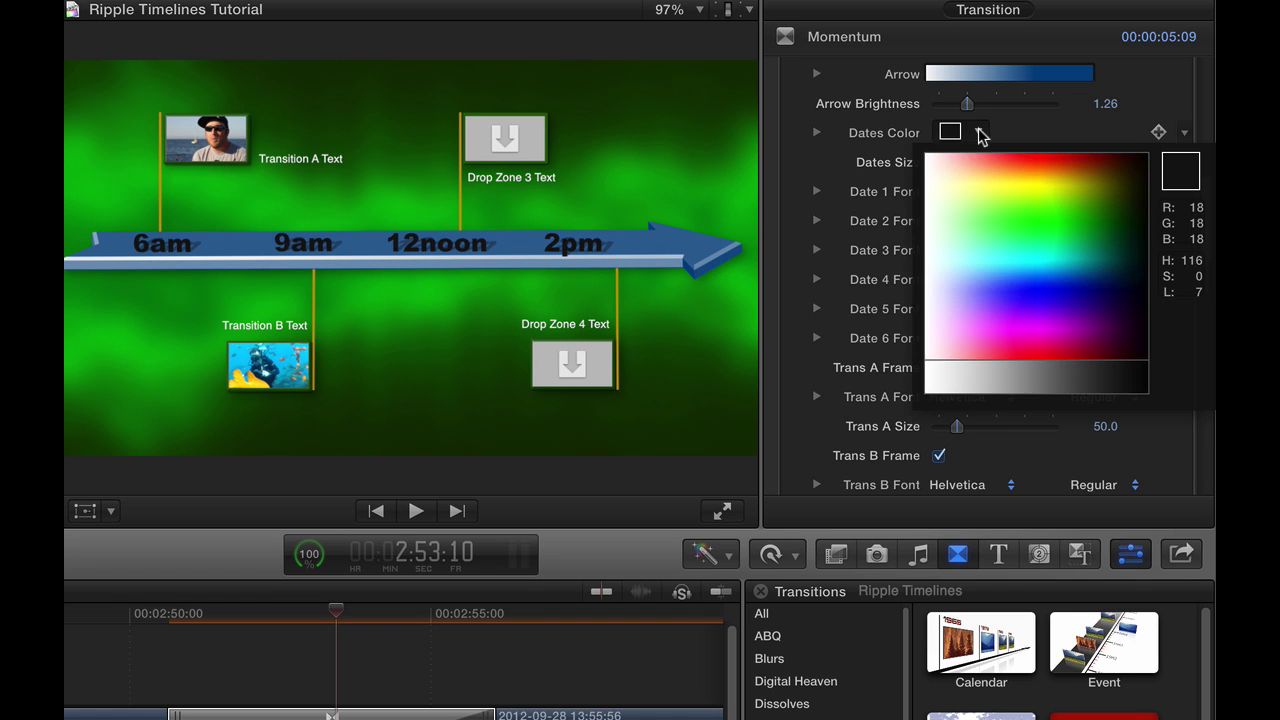
{"action": "left_click_drag", "start_coordinate": [950, 168], "coordinate": [938, 170]}
{"action": "left_click", "coordinate": [874, 134]}
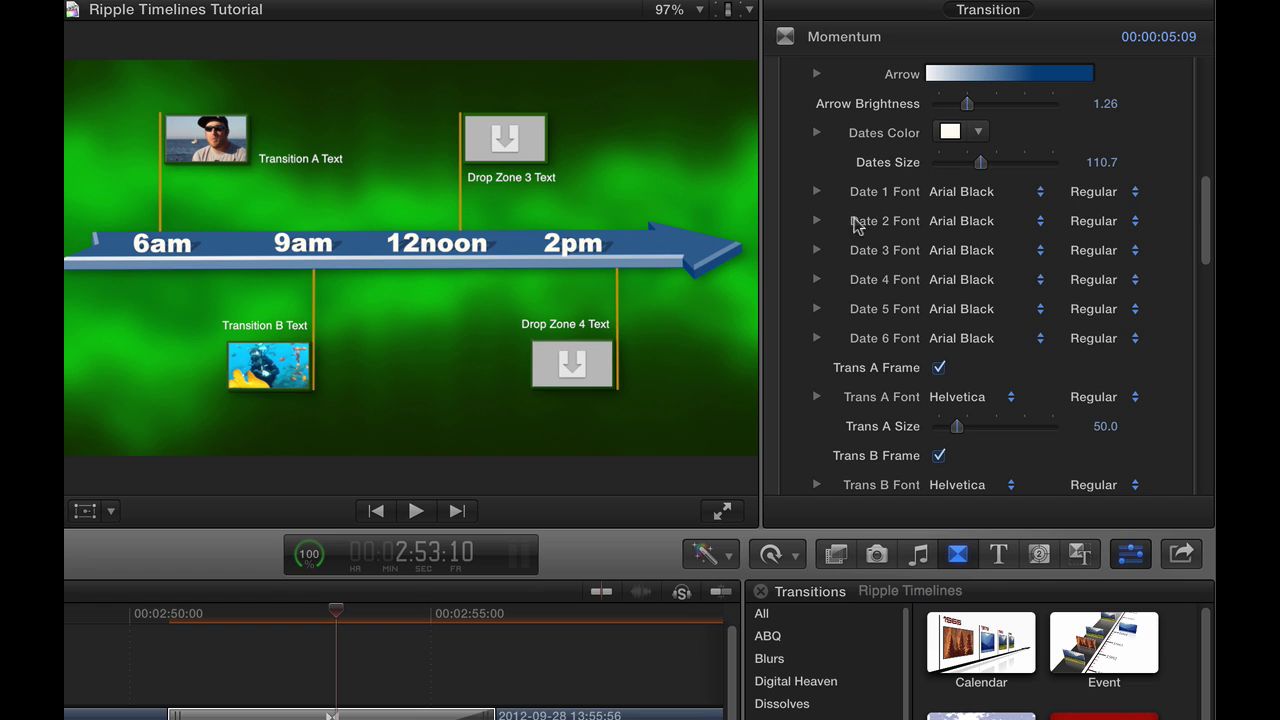
- Set the fonts of Date 1 through Date 5 to Avenir
{"action": "left_click", "coordinate": [1036, 195]}
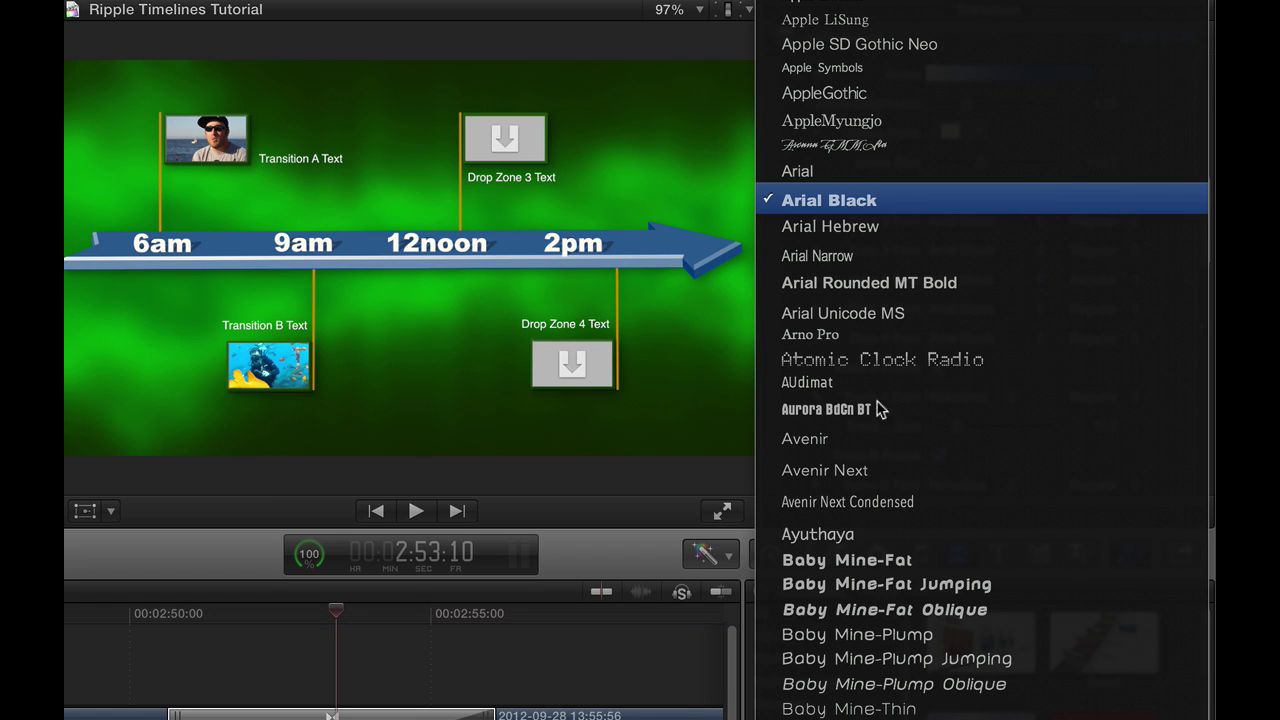
{"action": "left_click", "coordinate": [838, 441]}
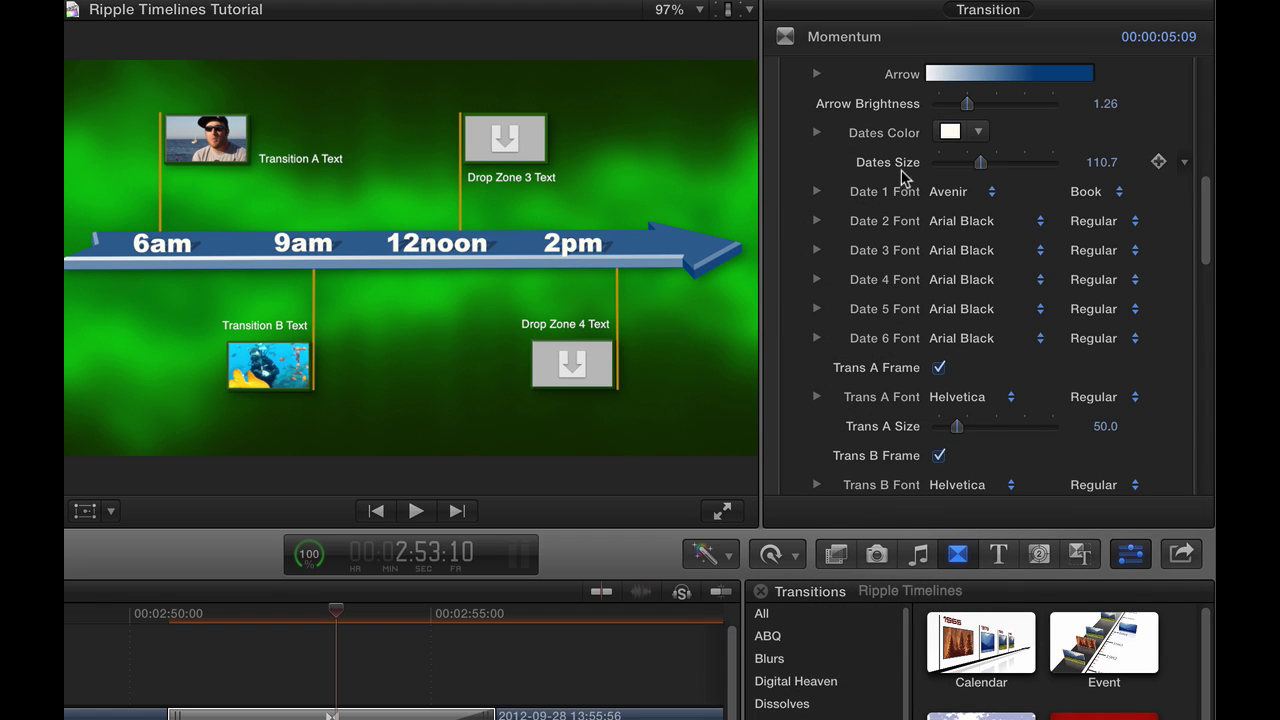
{"action": "left_click", "coordinate": [986, 222]}
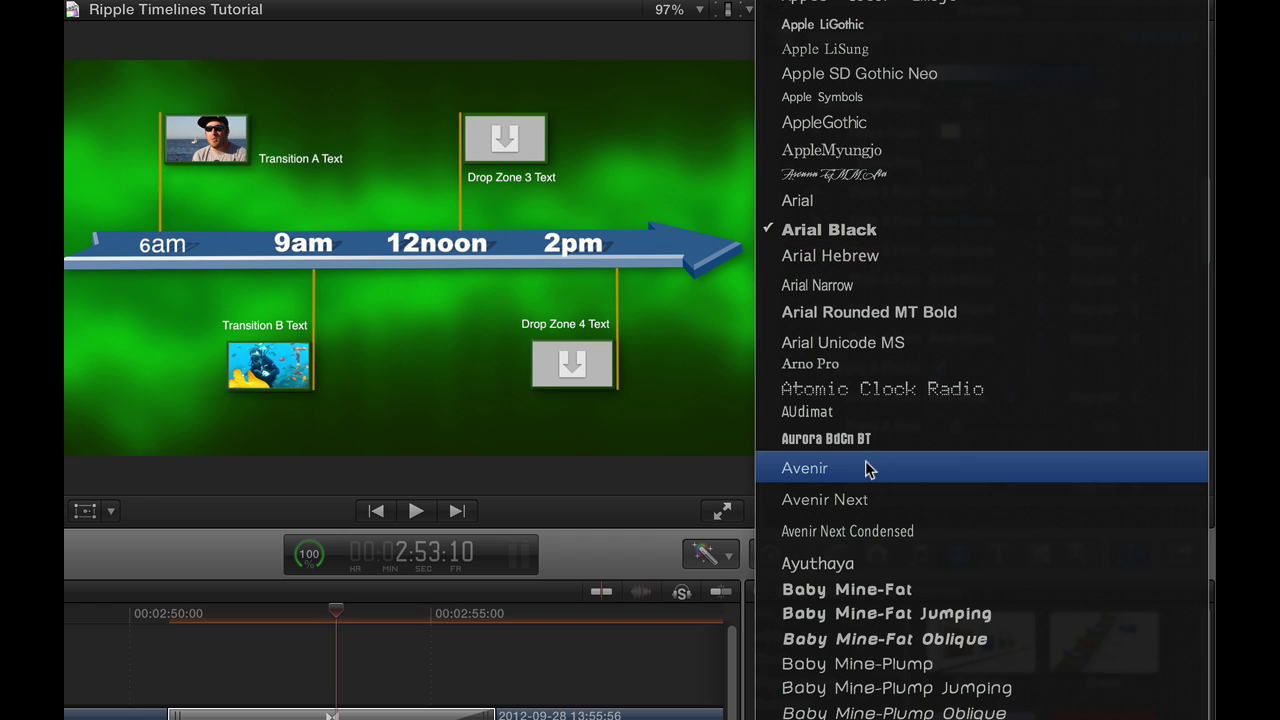
{"action": "left_click", "coordinate": [866, 467]}
{"action": "left_click", "coordinate": [968, 252]}
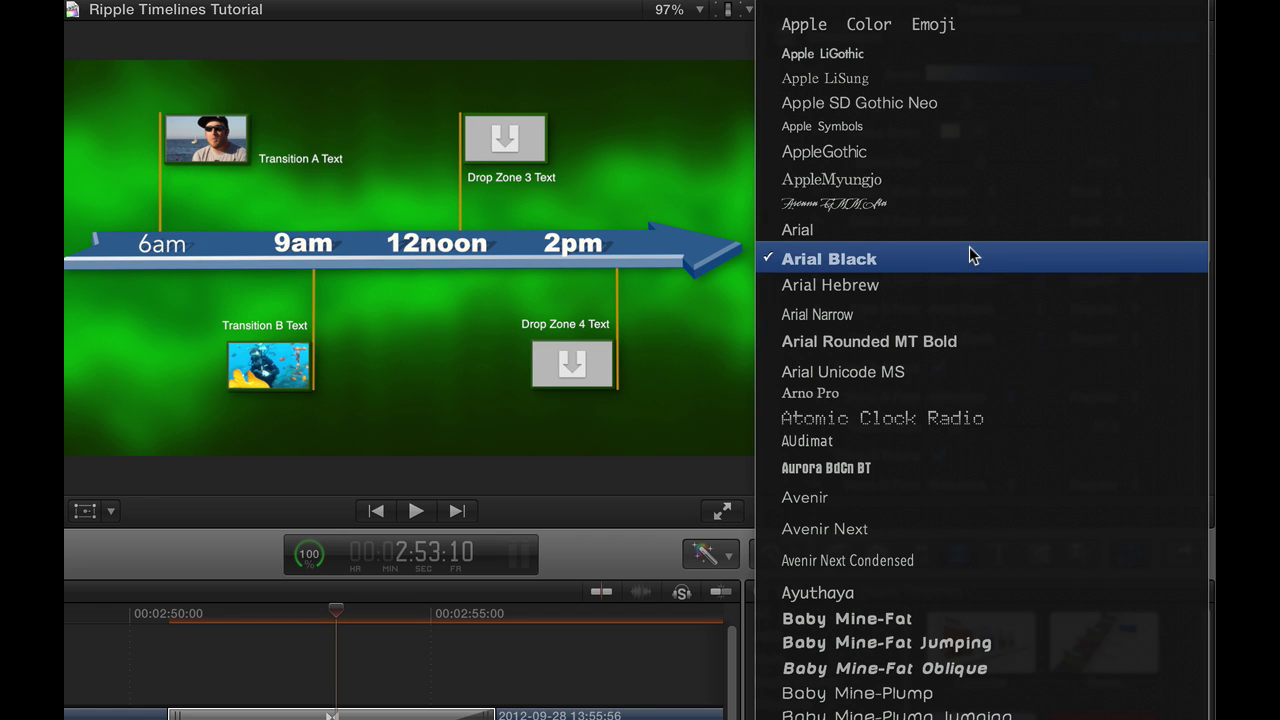
{"action": "left_click", "coordinate": [845, 495]}
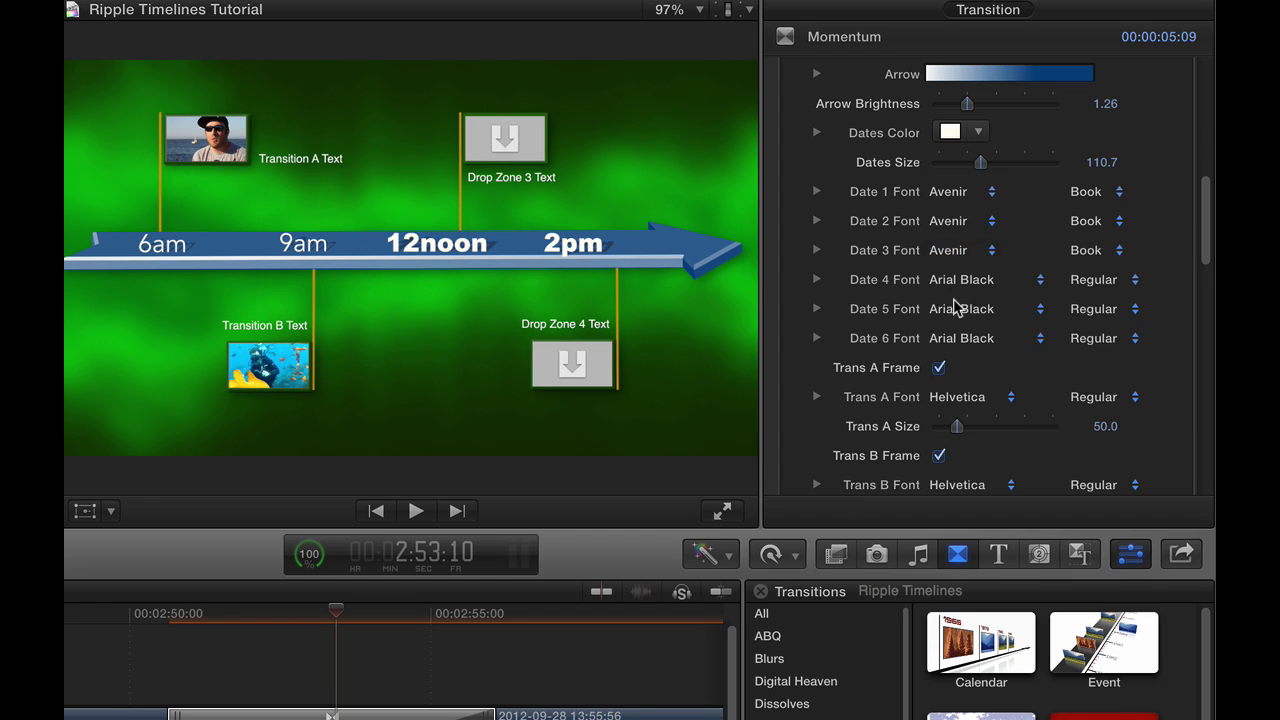
{"action": "left_click", "coordinate": [969, 285]}
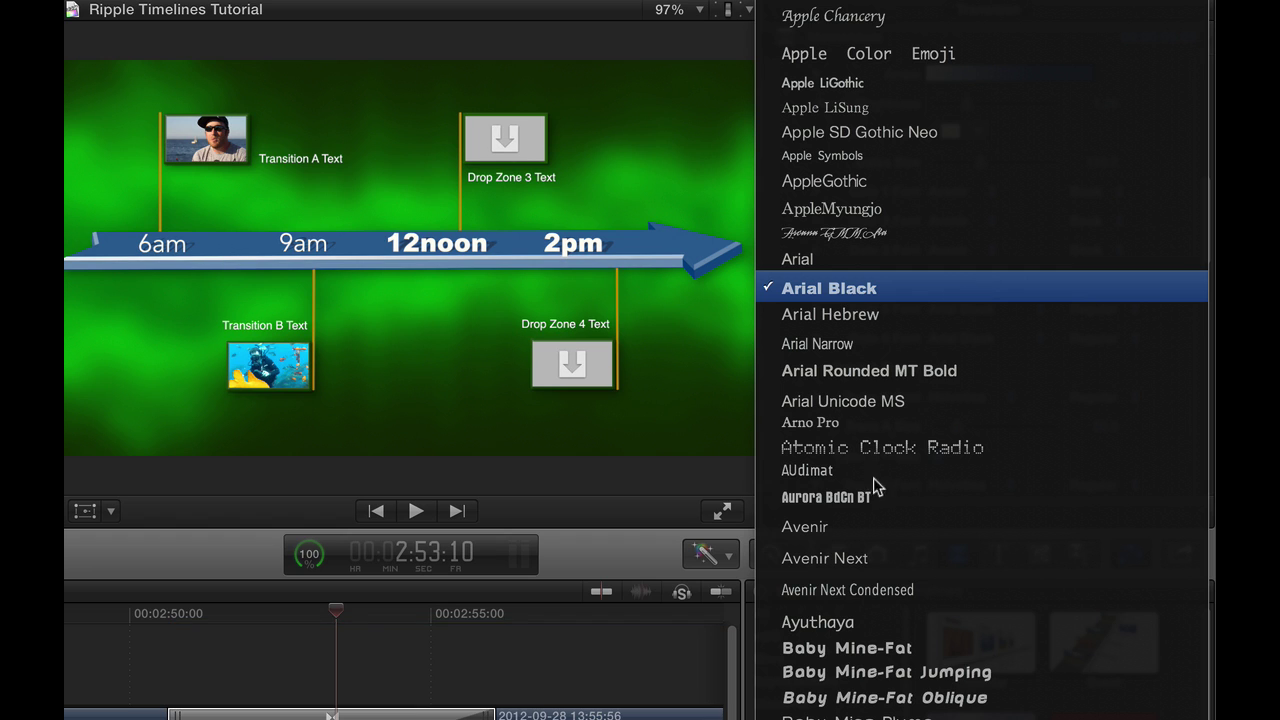
{"action": "left_click", "coordinate": [857, 524]}
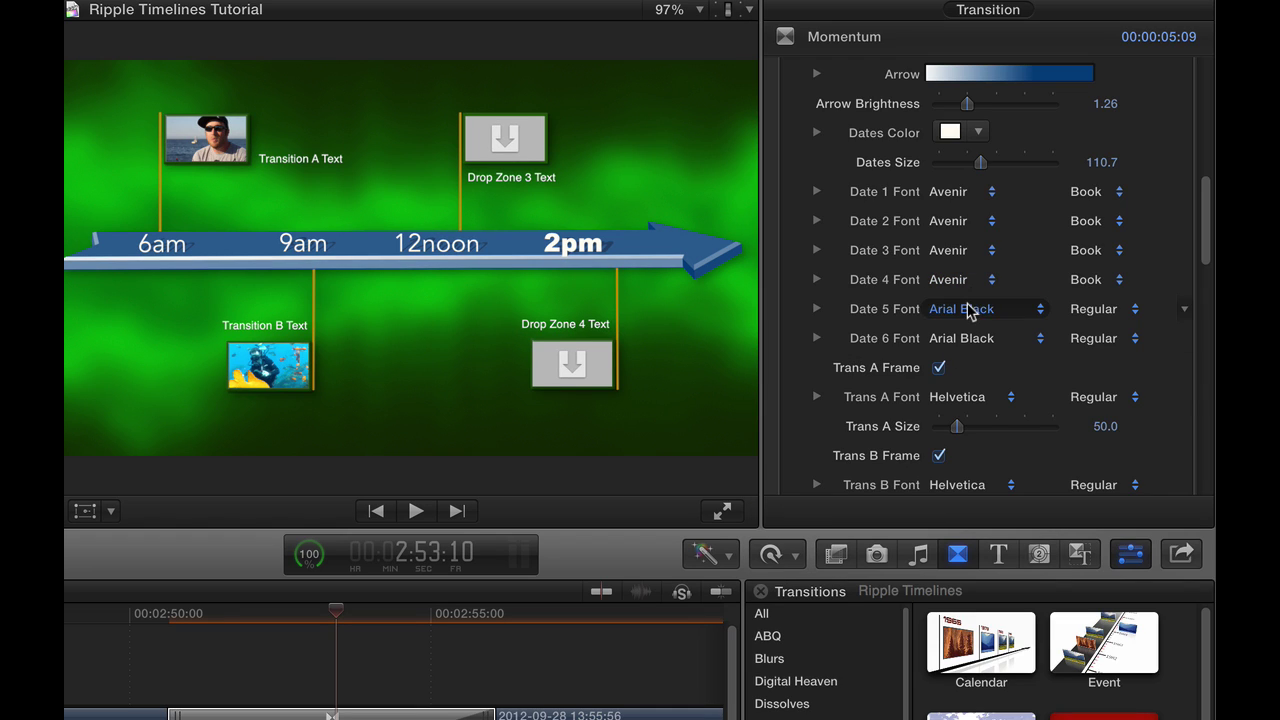
{"action": "left_click", "coordinate": [967, 303]}
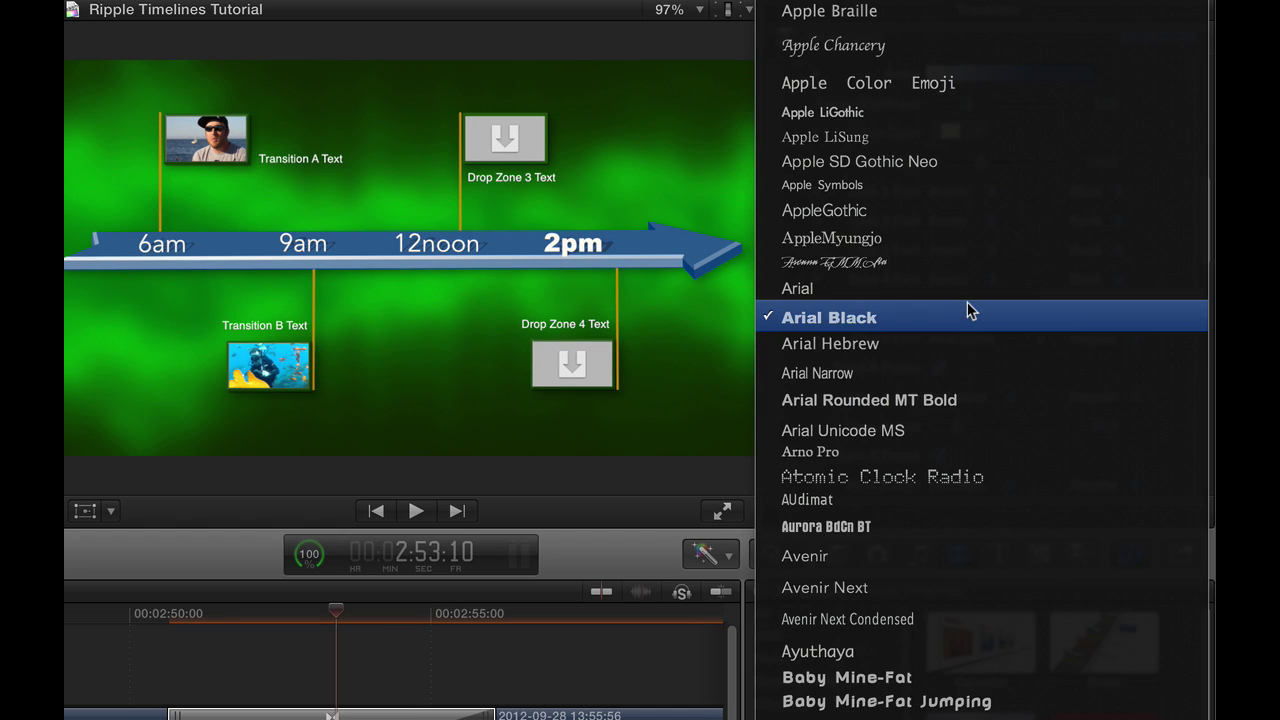
{"action": "left_click", "coordinate": [835, 557]}
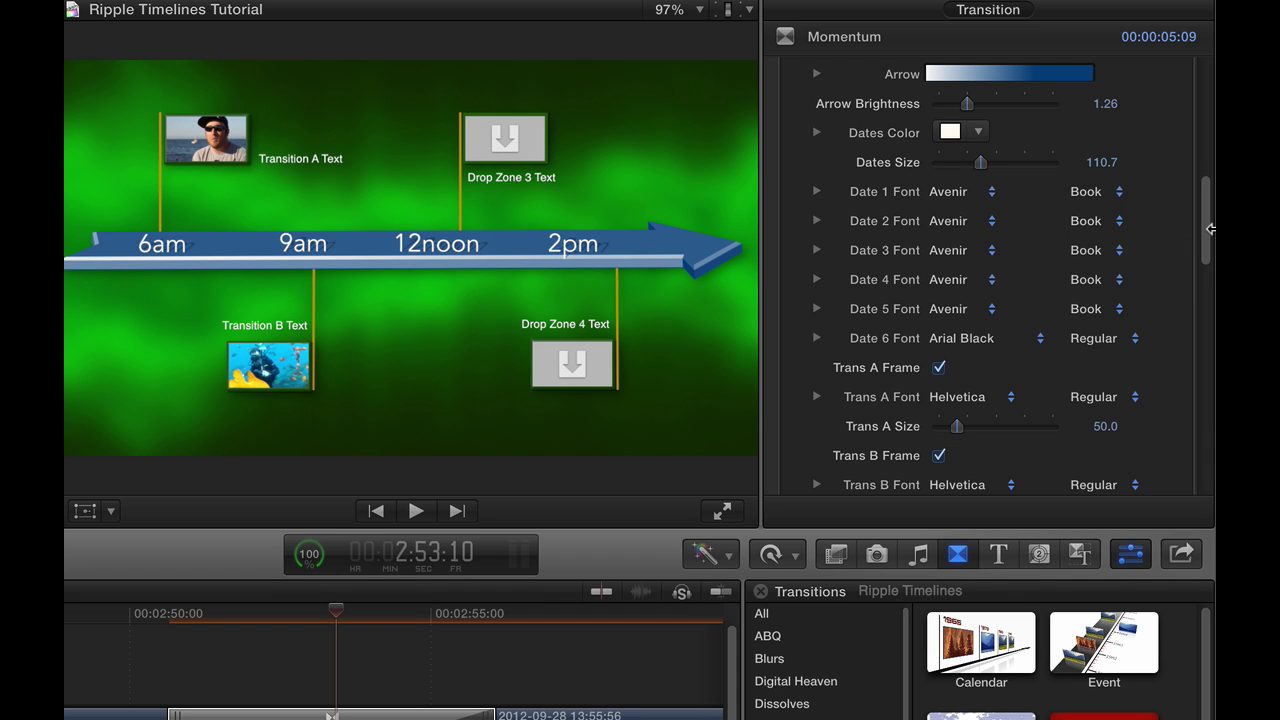
- Try hiding the Trans A Frame and turn it back on
{"action": "left_click_drag", "start_coordinate": [1210, 232], "coordinate": [1208, 276]}
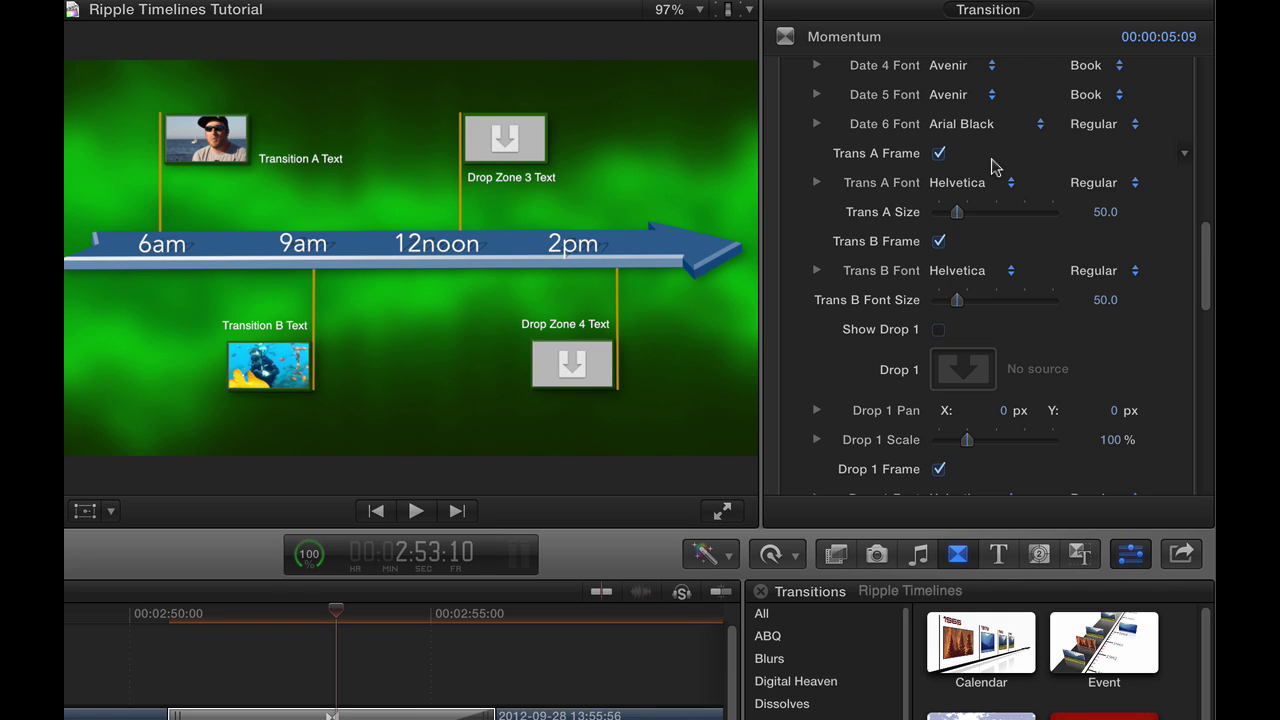
{"action": "left_click", "coordinate": [939, 153]}
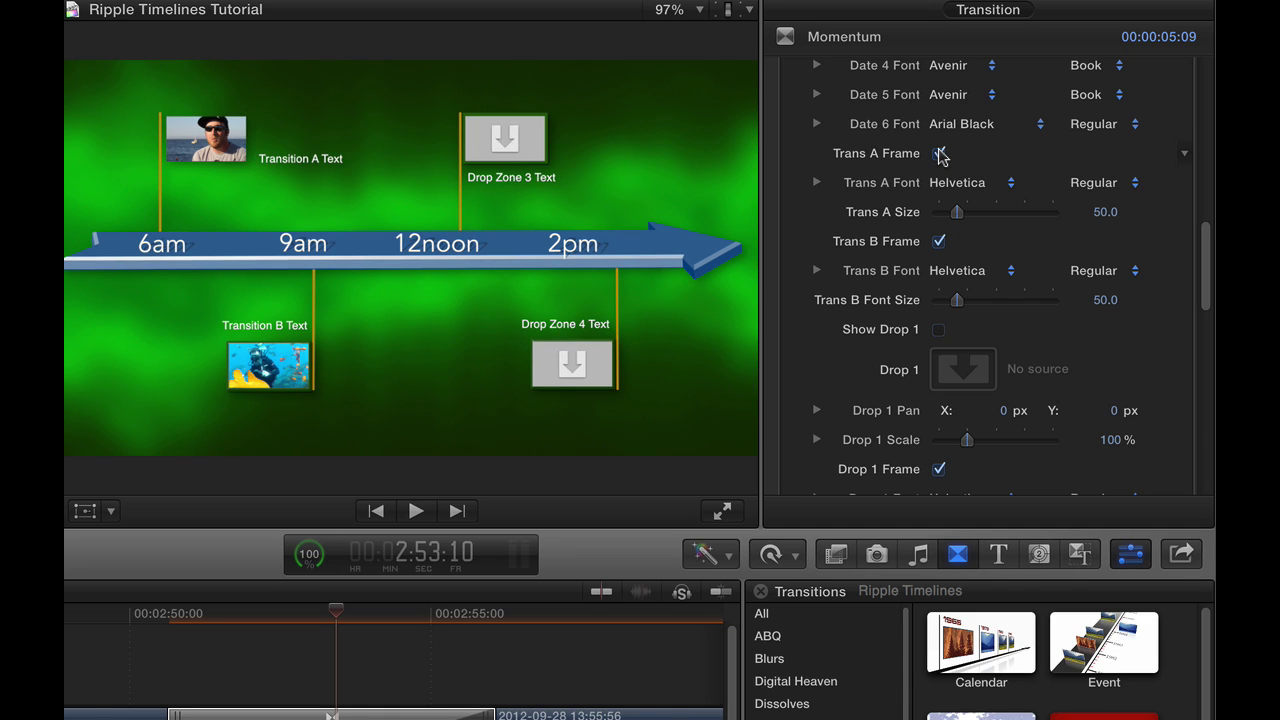
{"action": "left_click", "coordinate": [939, 153]}
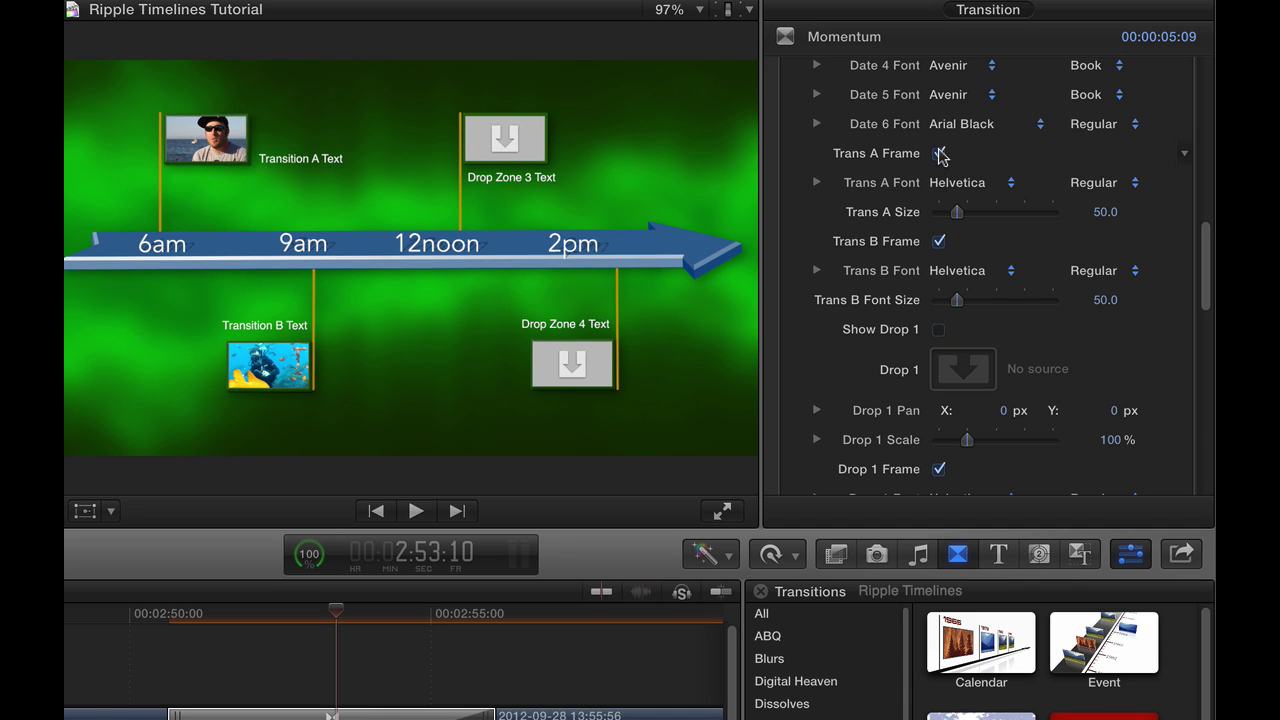
{"action": "left_click", "coordinate": [939, 153]}
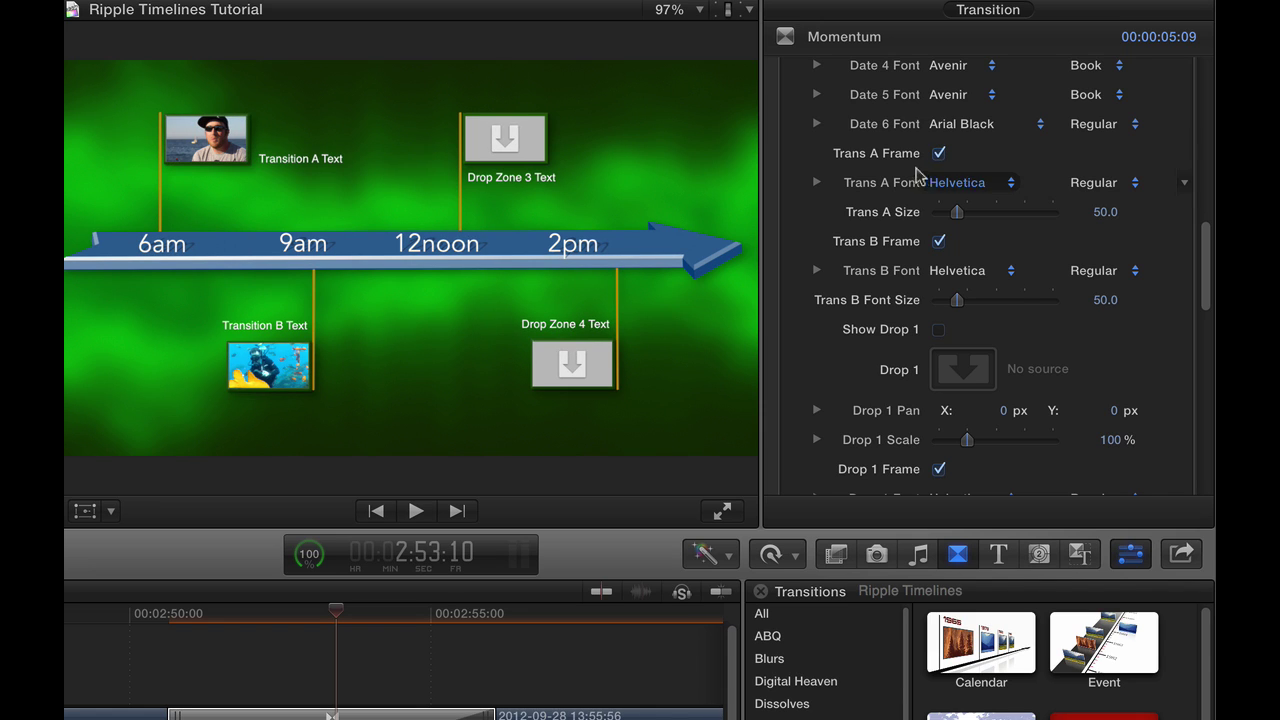
- Set the Trans A Font to Impact and the Trans A Size to 82
{"action": "left_click", "coordinate": [985, 186]}
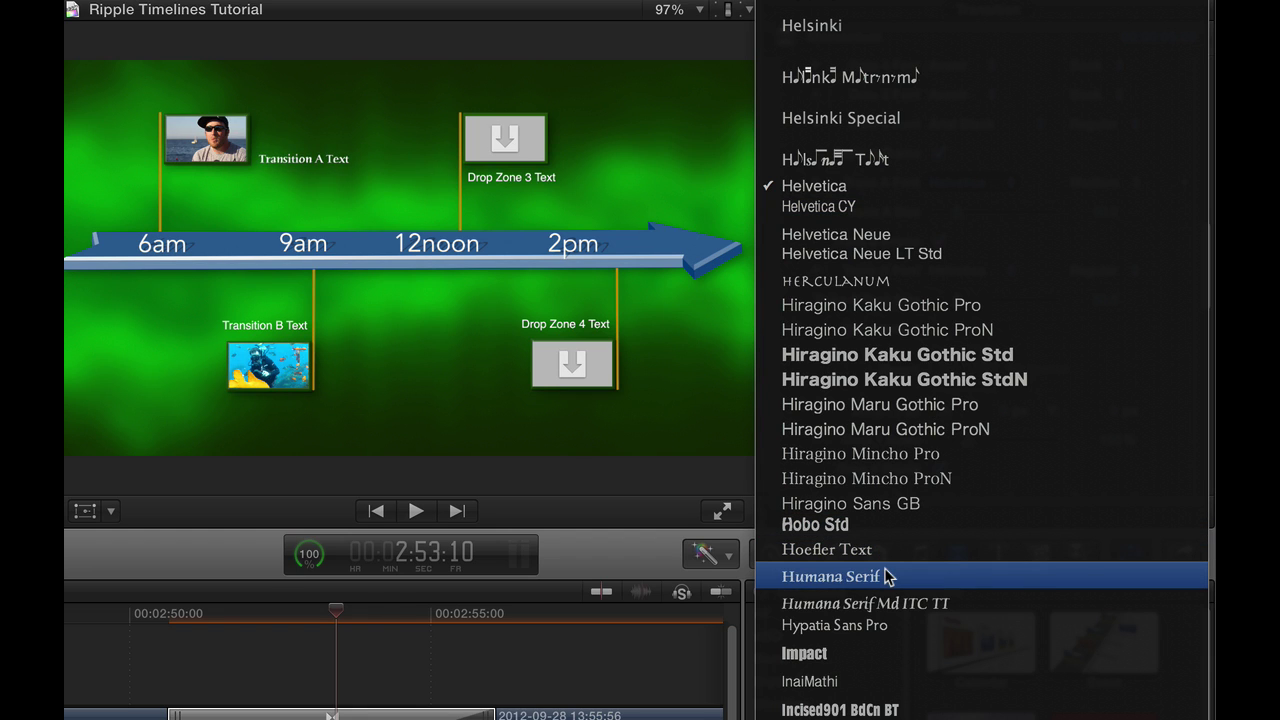
{"action": "left_click", "coordinate": [857, 651]}
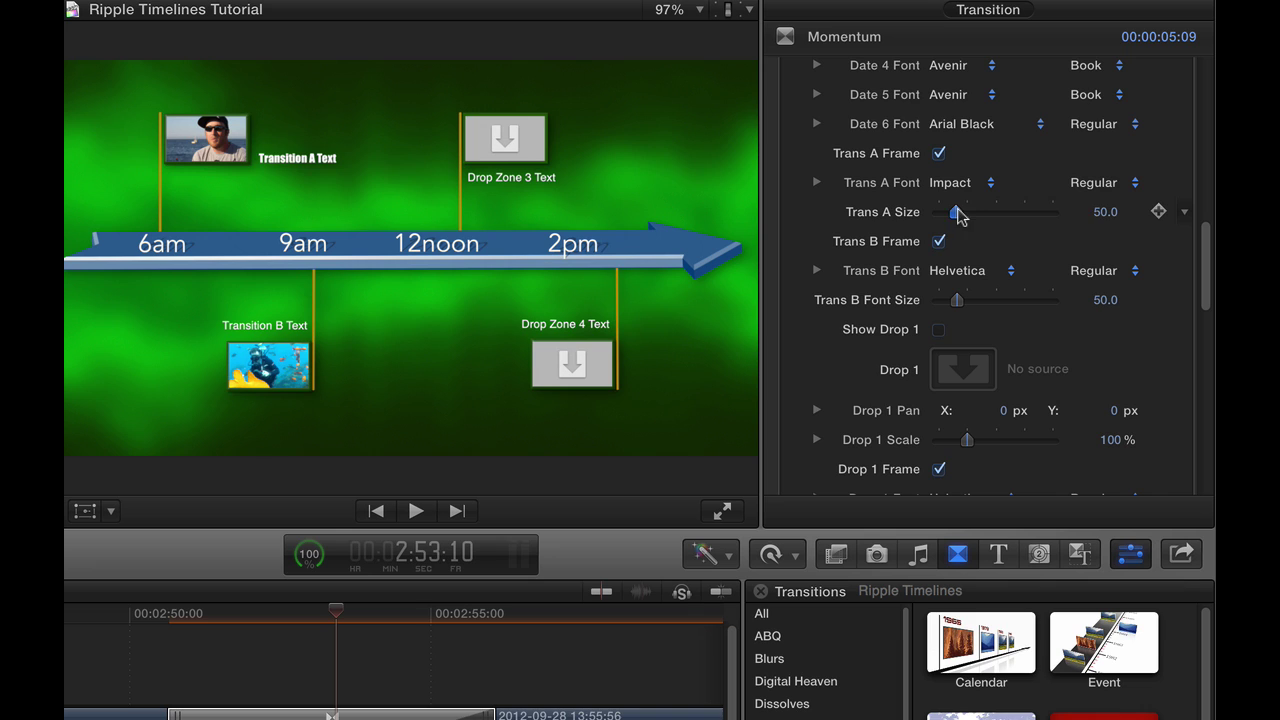
{"action": "left_click_drag", "start_coordinate": [957, 212], "coordinate": [970, 212]}
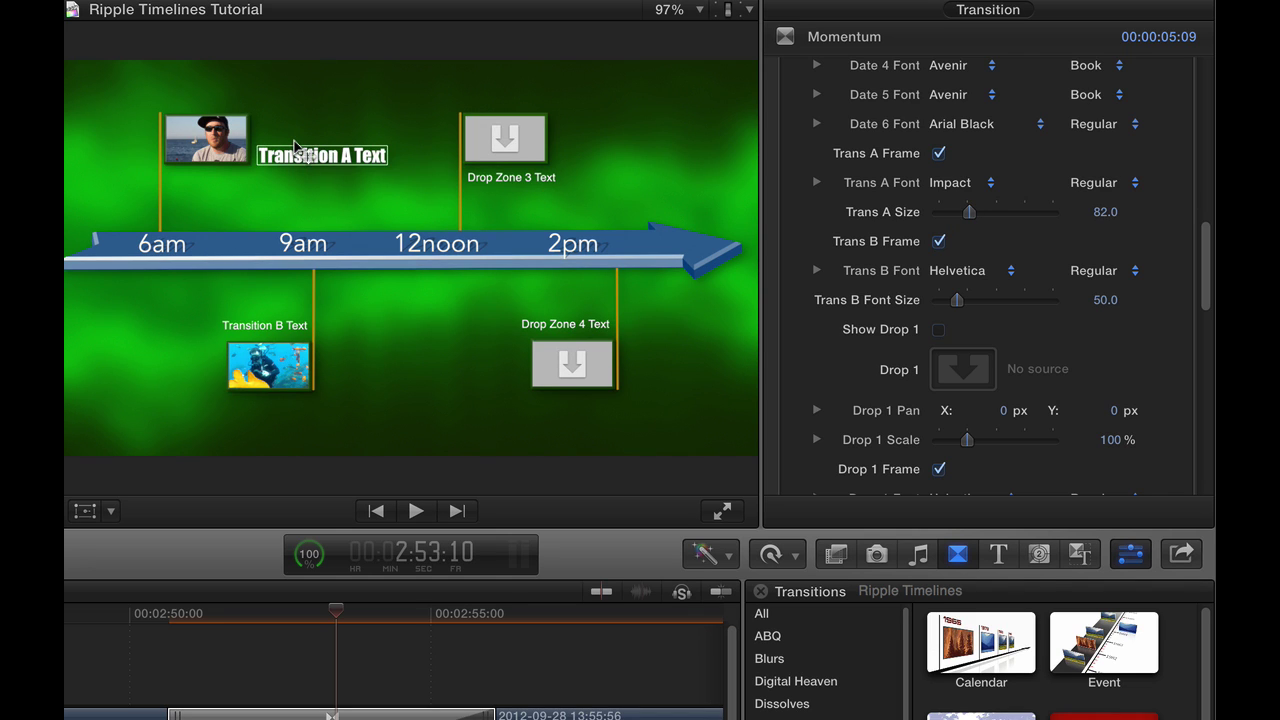
{"action": "left_click_drag", "start_coordinate": [1203, 266], "coordinate": [1208, 314]}
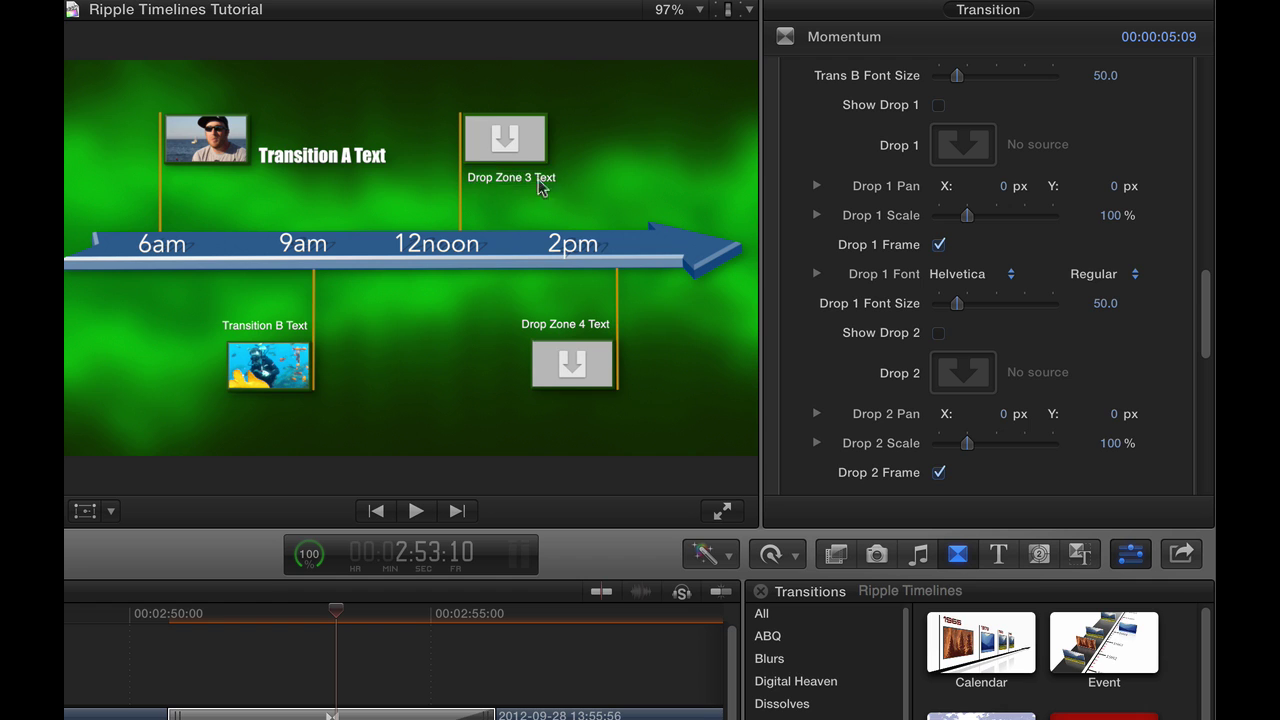
{"action": "left_click_drag", "start_coordinate": [1205, 277], "coordinate": [1206, 348]}
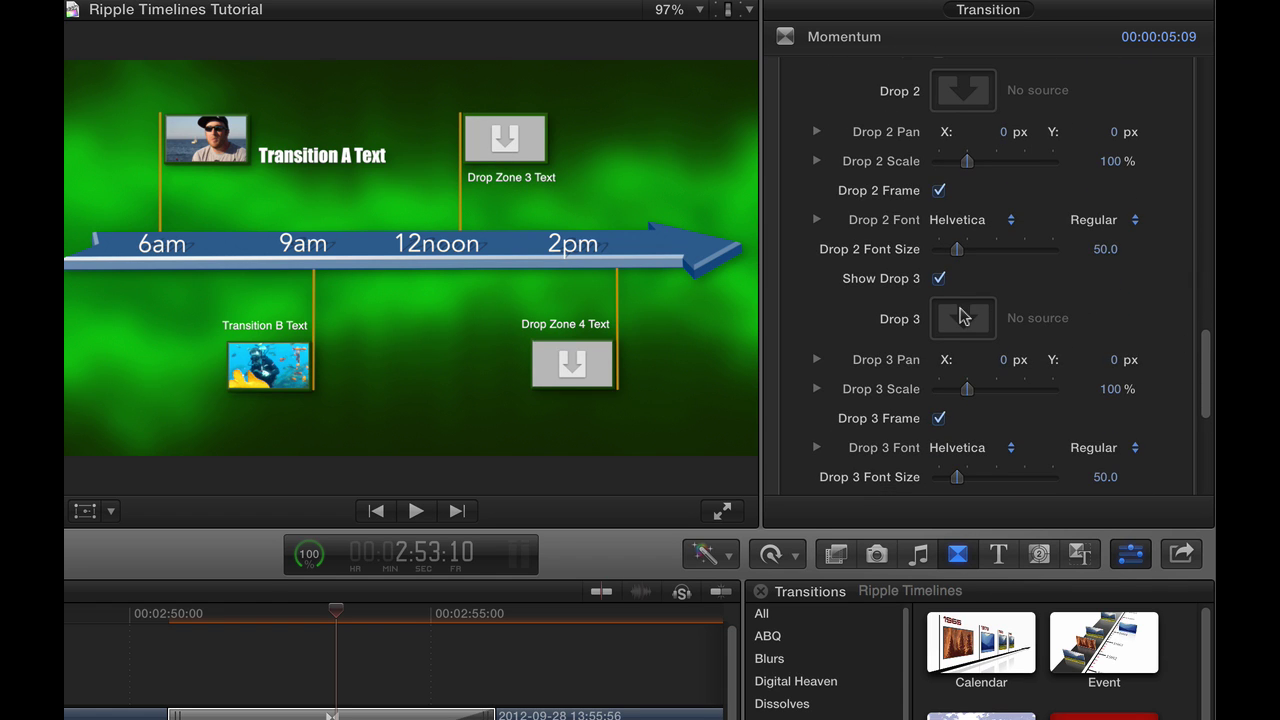
{"action": "left_click", "coordinate": [960, 316]}
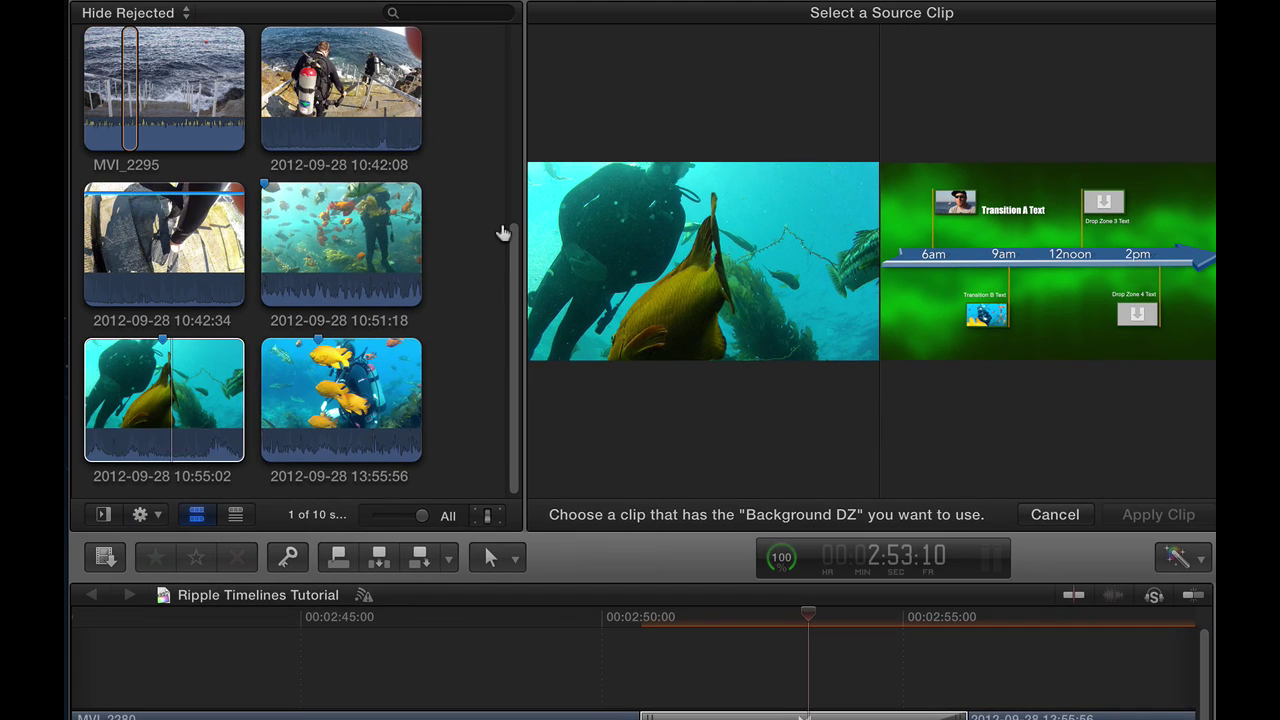
{"action": "left_click", "coordinate": [335, 245]}
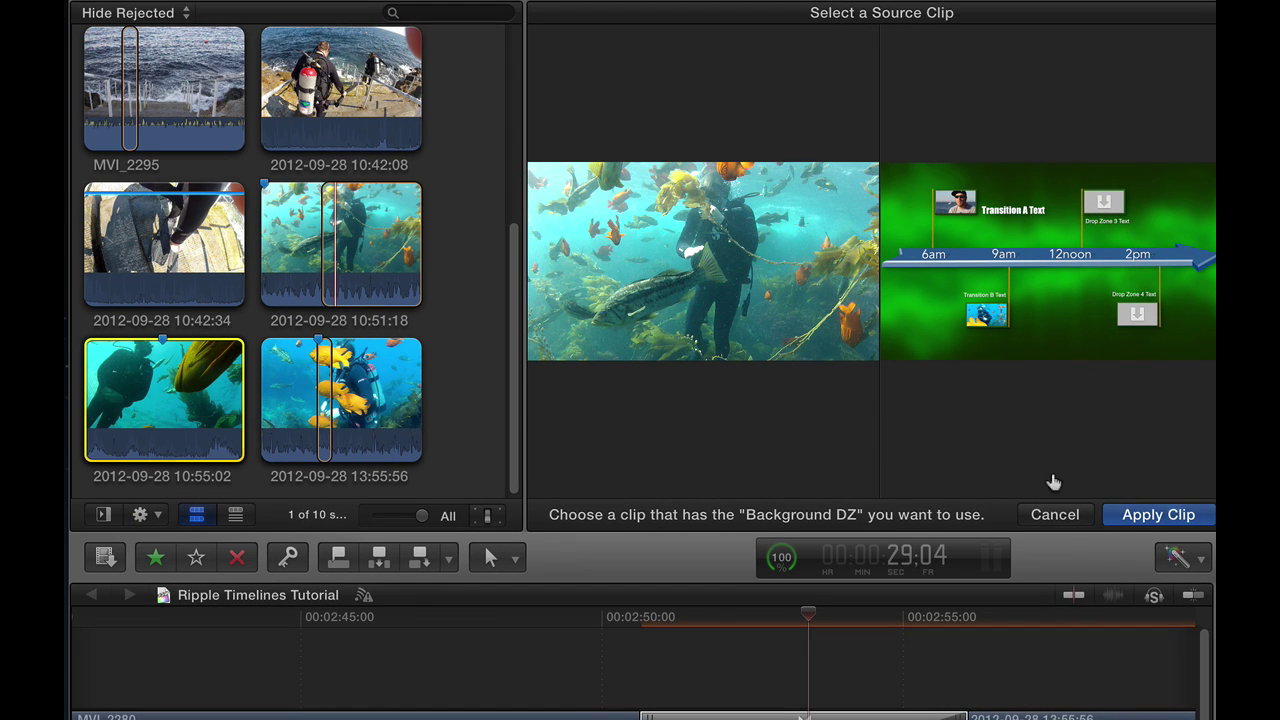
{"action": "left_click", "coordinate": [1150, 514]}
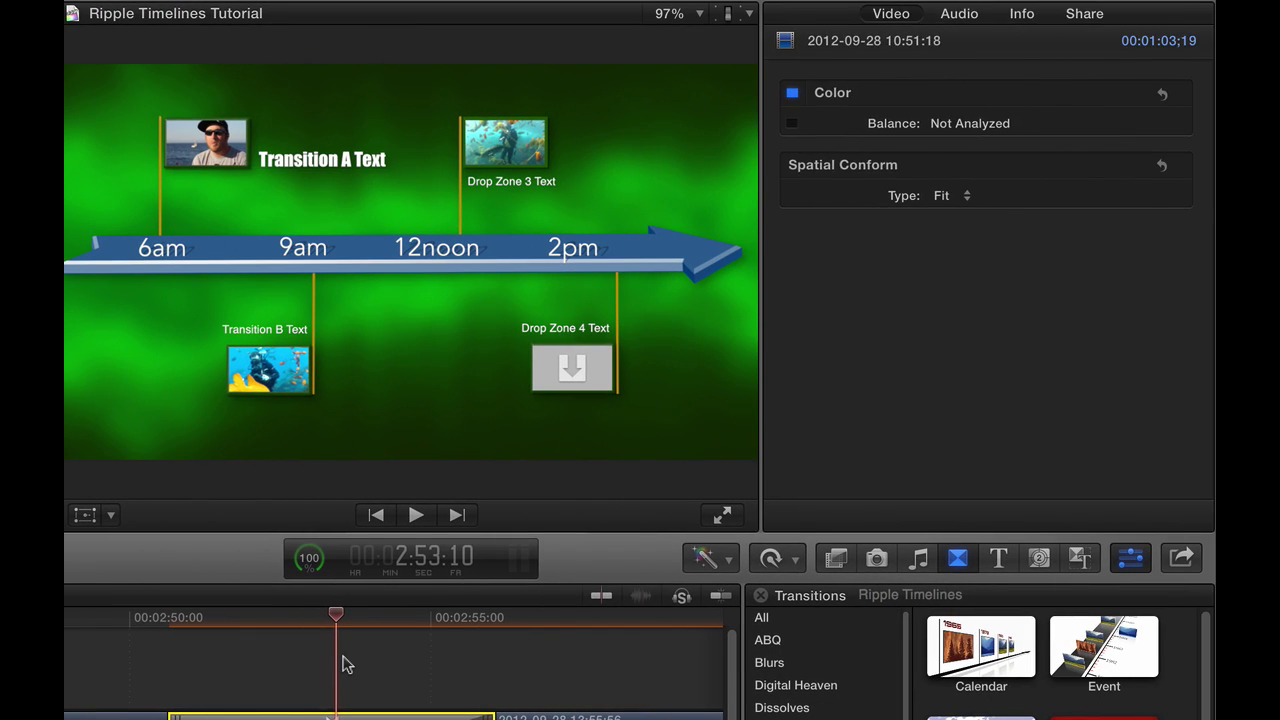
- Reselect the Momentum transition in the timeline and review its parameters from the start through the Drop 3 and Drop 4 settings
{"action": "left_click", "coordinate": [819, 663]}
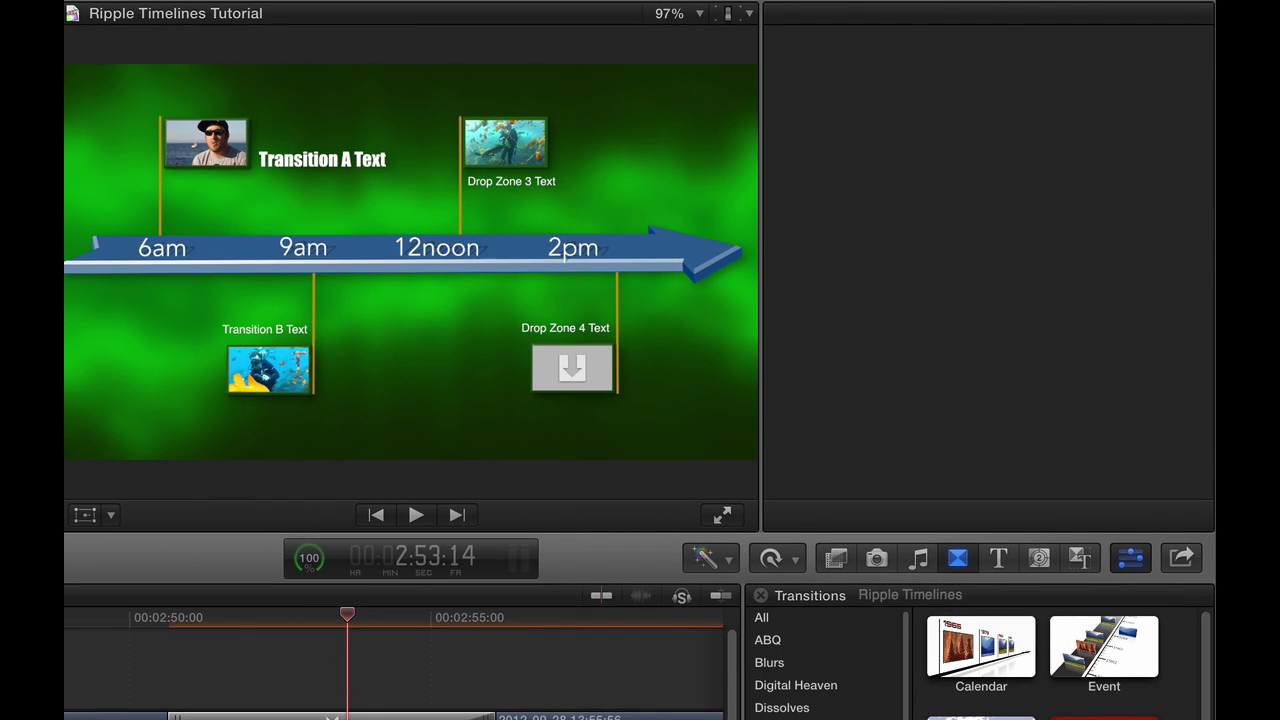
{"action": "left_click", "coordinate": [330, 716]}
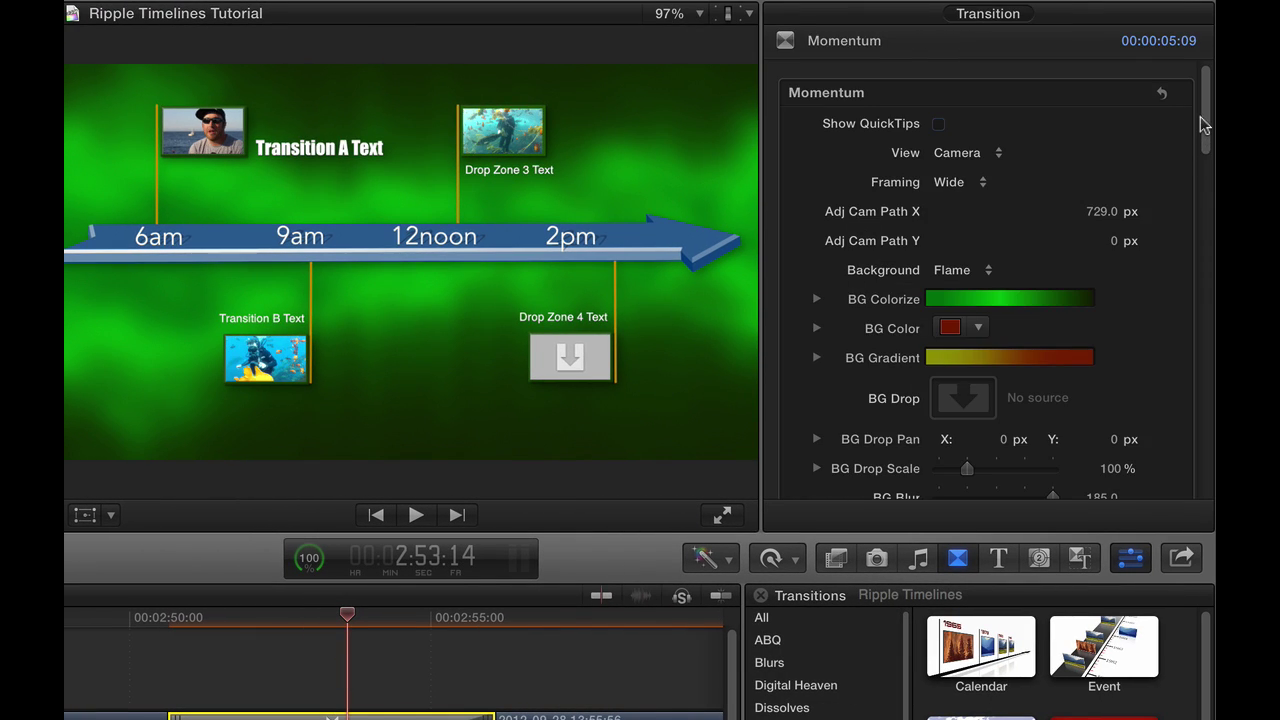
{"action": "left_click_drag", "start_coordinate": [1205, 130], "coordinate": [1210, 428]}
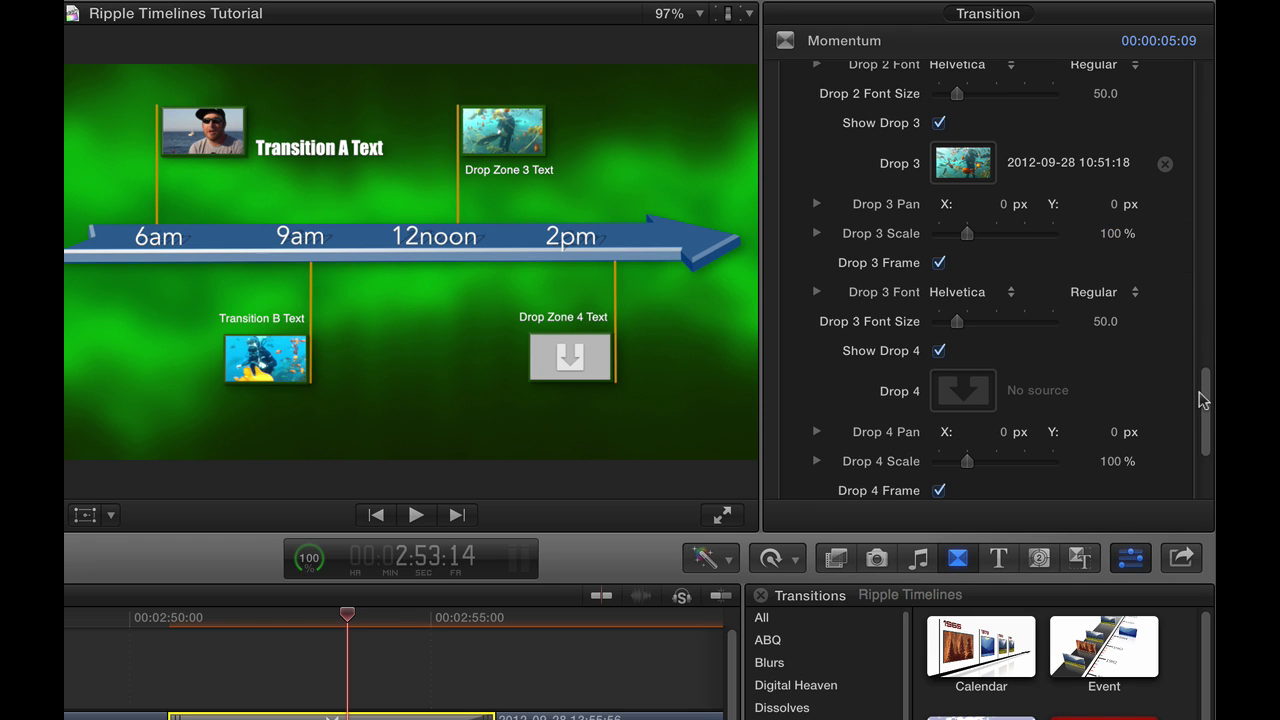
{"action": "left_click_drag", "start_coordinate": [1205, 398], "coordinate": [1211, 38]}
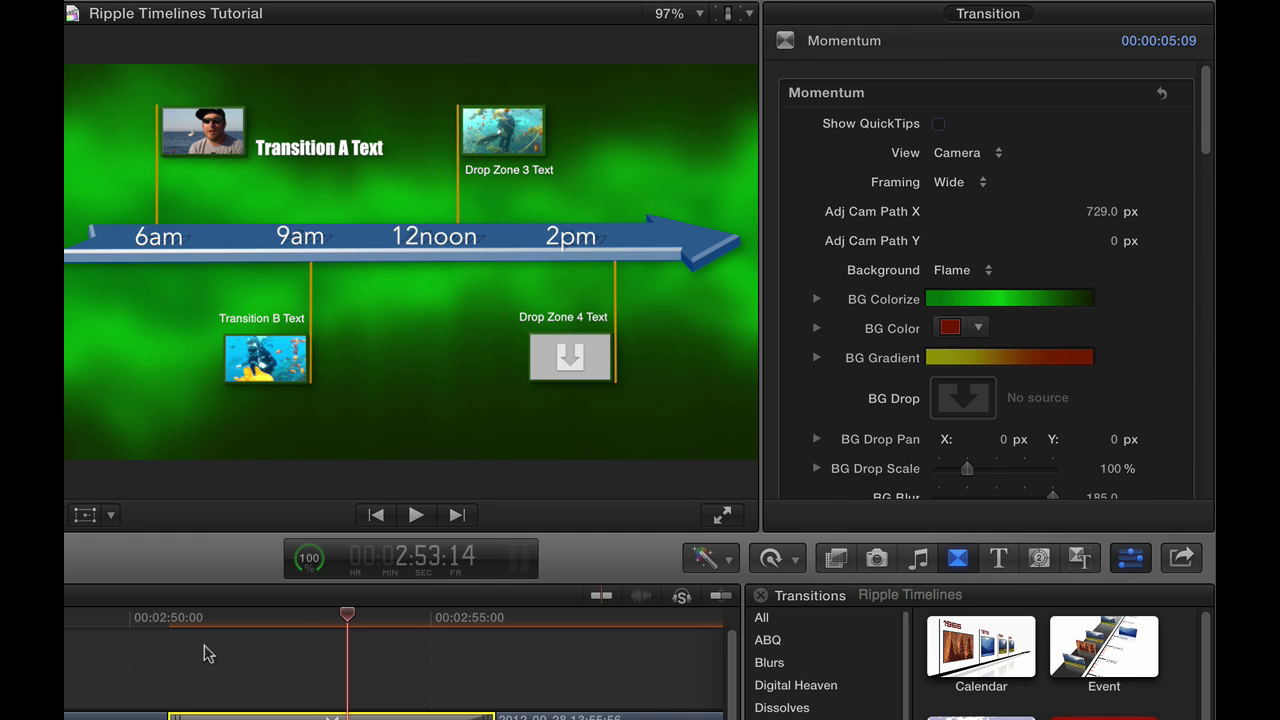
- Play the timeline from just before the Momentum transition, at 2:50:10, to preview the customised animation
{"action": "left_click", "coordinate": [155, 617]}
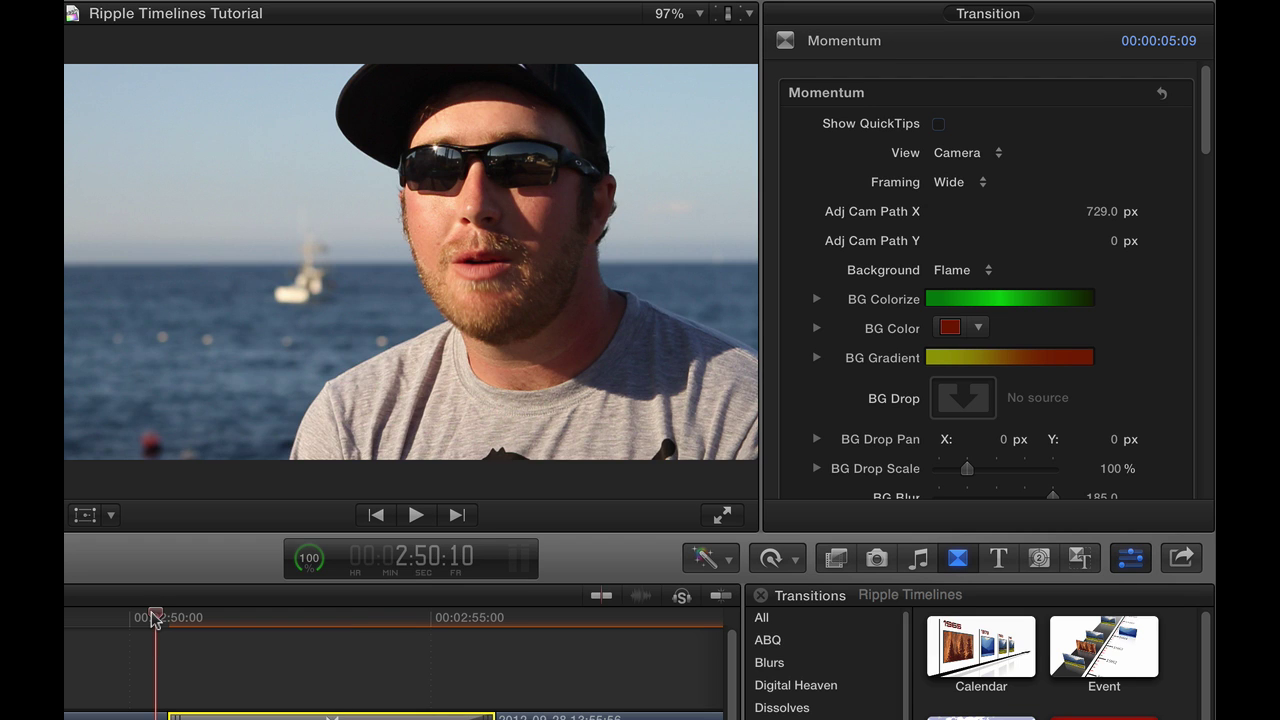
{"action": "key", "text": "space"}
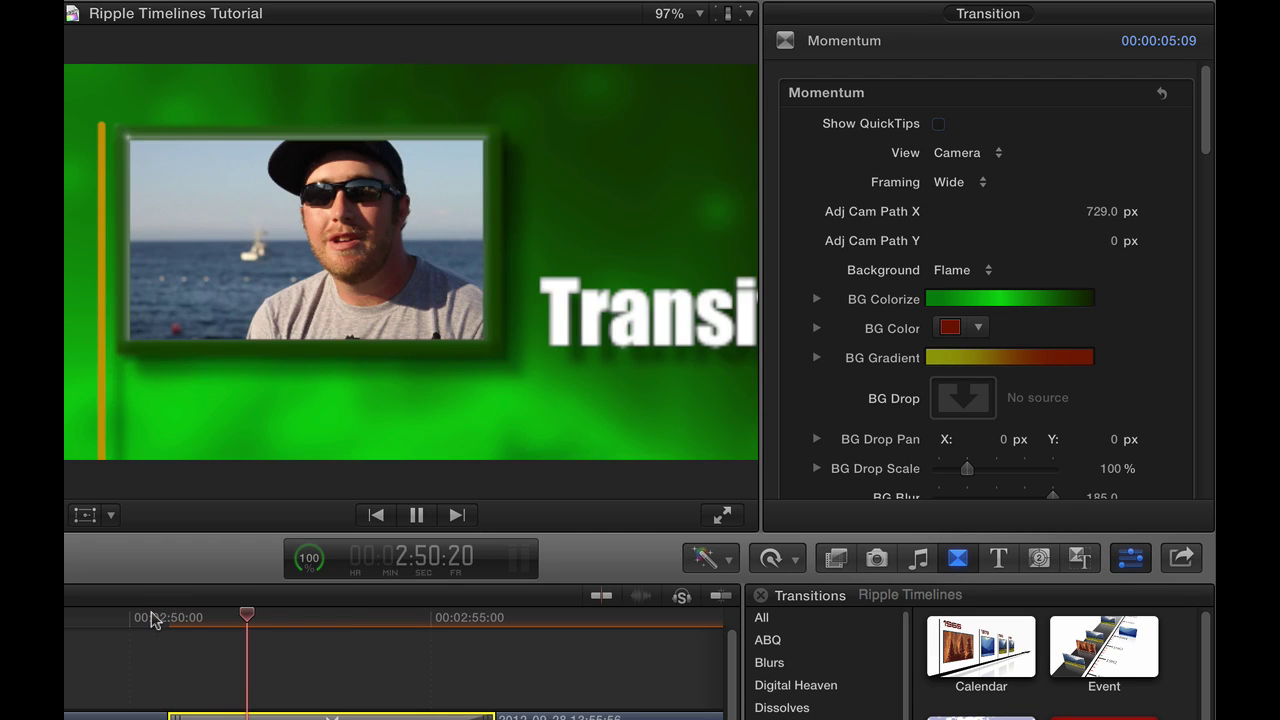